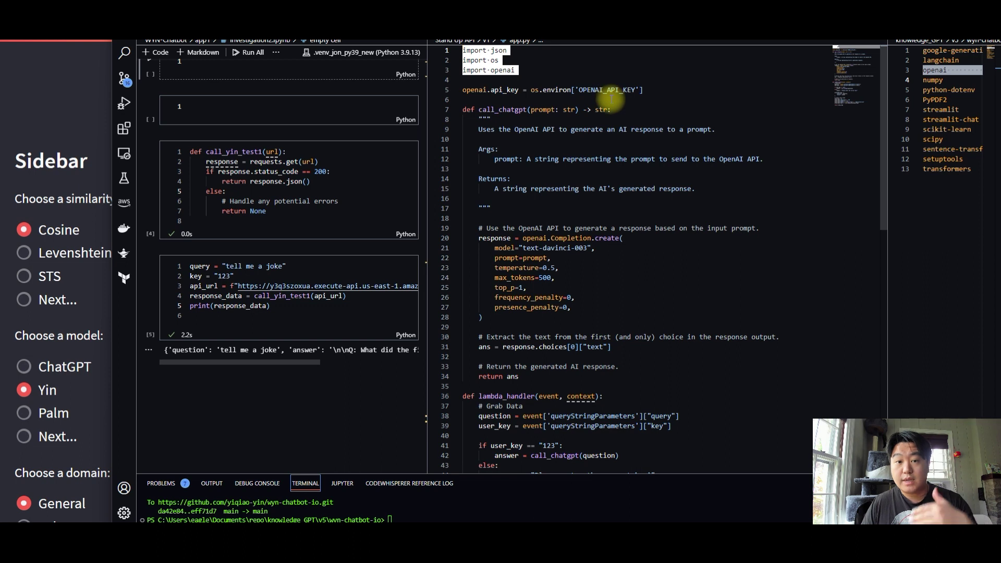
pyautogui.click(507, 50)
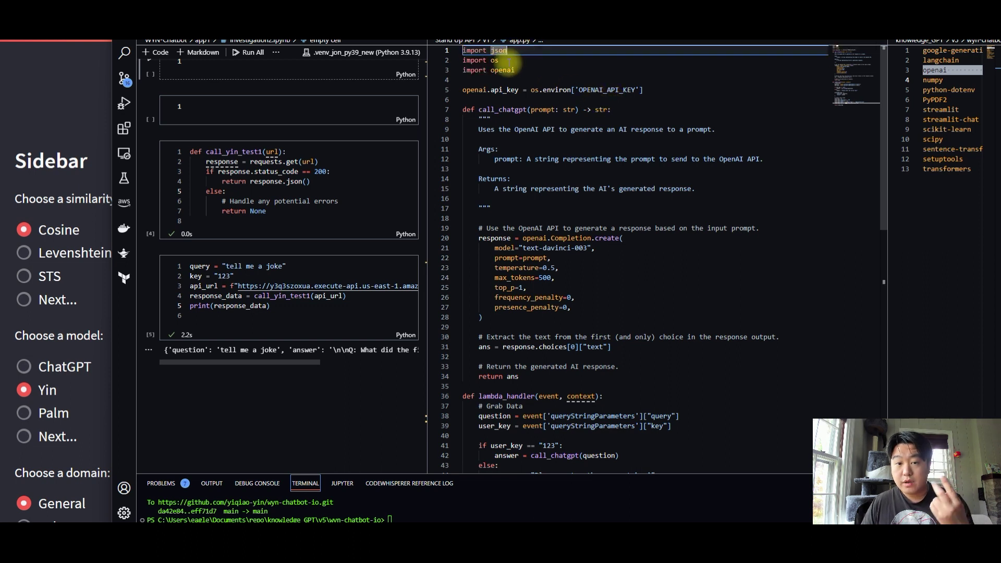
pyautogui.click(503, 61)
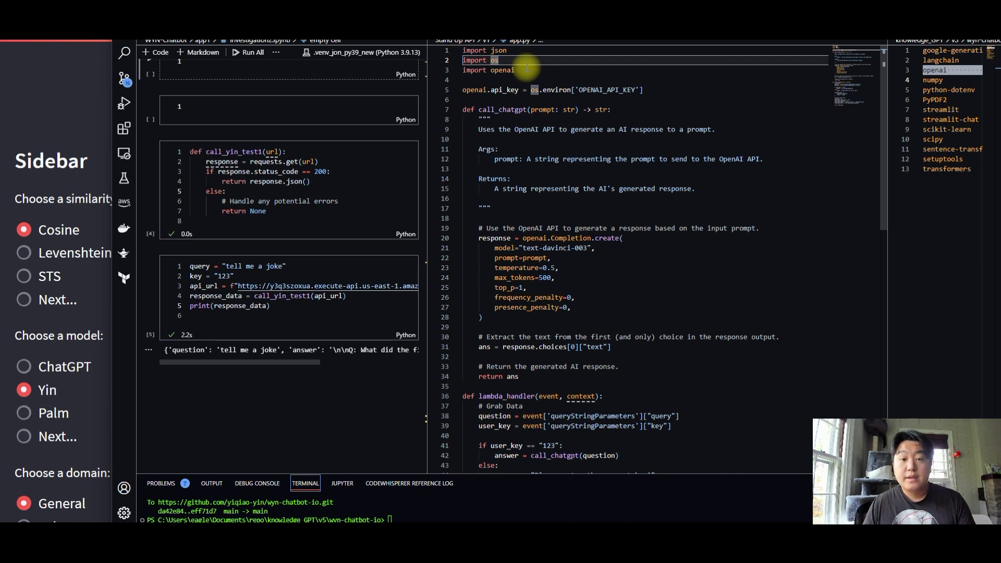
pyautogui.moveTo(463, 70); pyautogui.dragTo(515, 71)
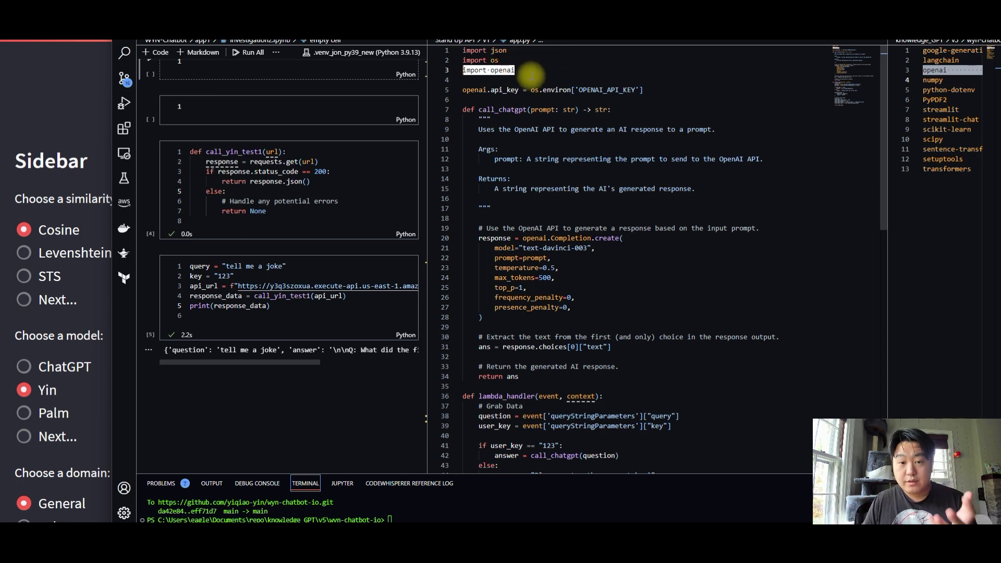
pyautogui.moveTo(531, 89); pyautogui.dragTo(623, 90)
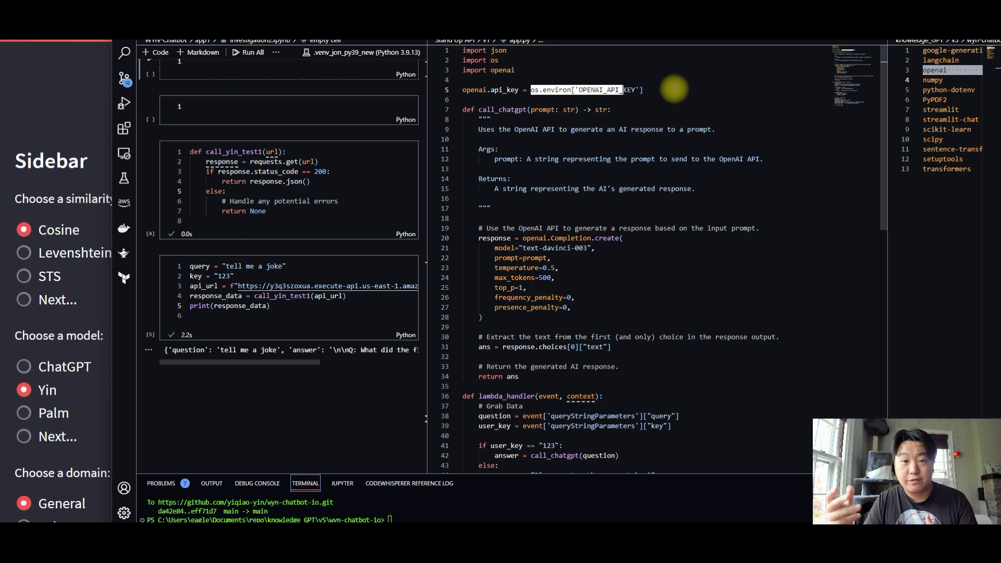
pyautogui.moveTo(531, 129); pyautogui.dragTo(647, 368)
pyautogui.click(646, 366)
pyautogui.doubleClick(502, 109)
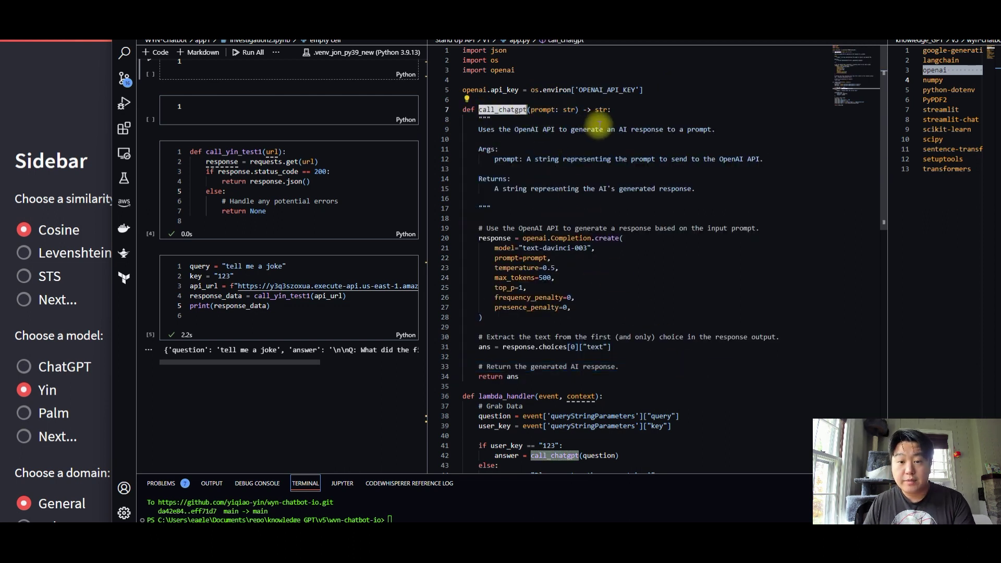
pyautogui.moveTo(516, 238); pyautogui.dragTo(575, 239)
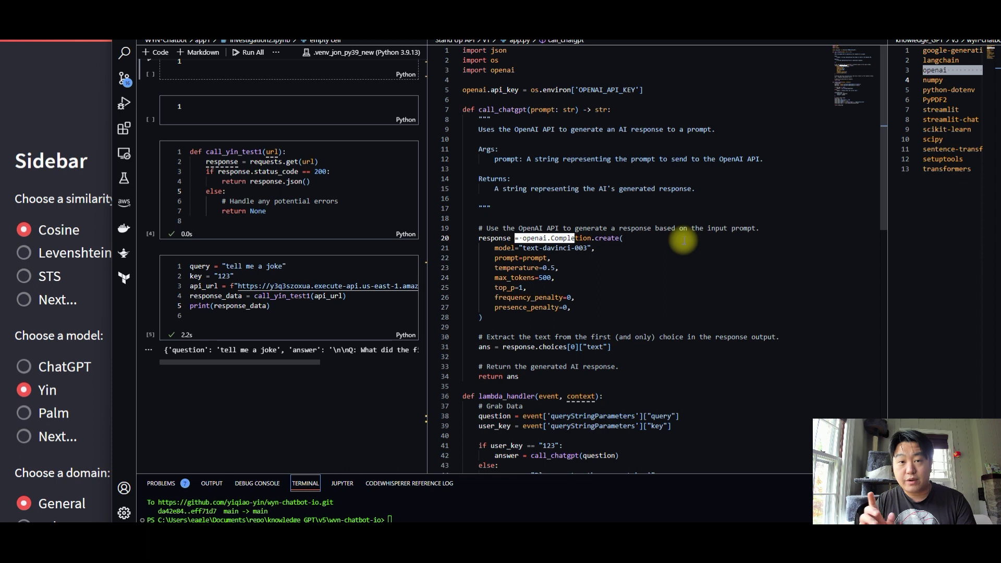
pyautogui.moveTo(576, 238); pyautogui.dragTo(611, 238)
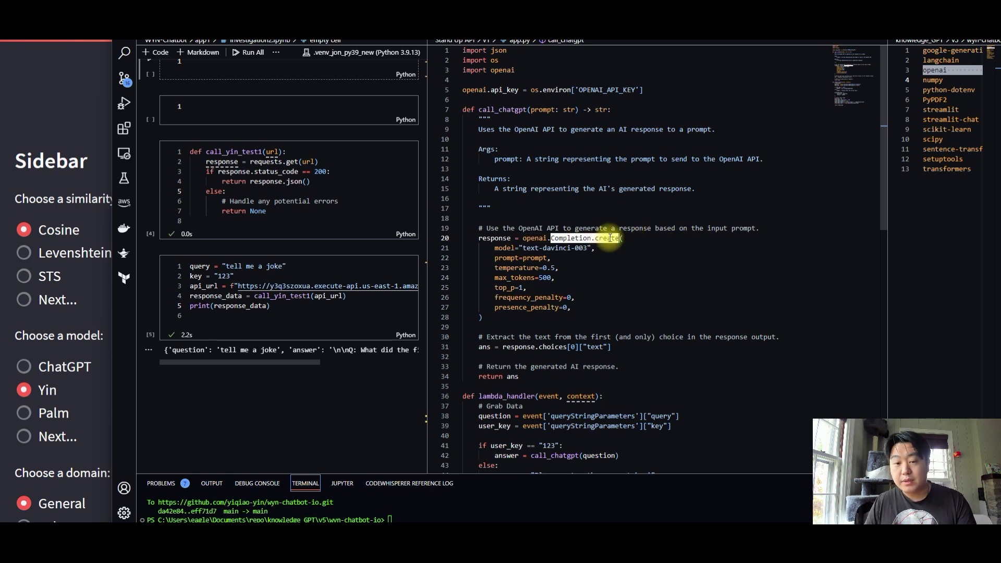
pyautogui.doubleClick(535, 258)
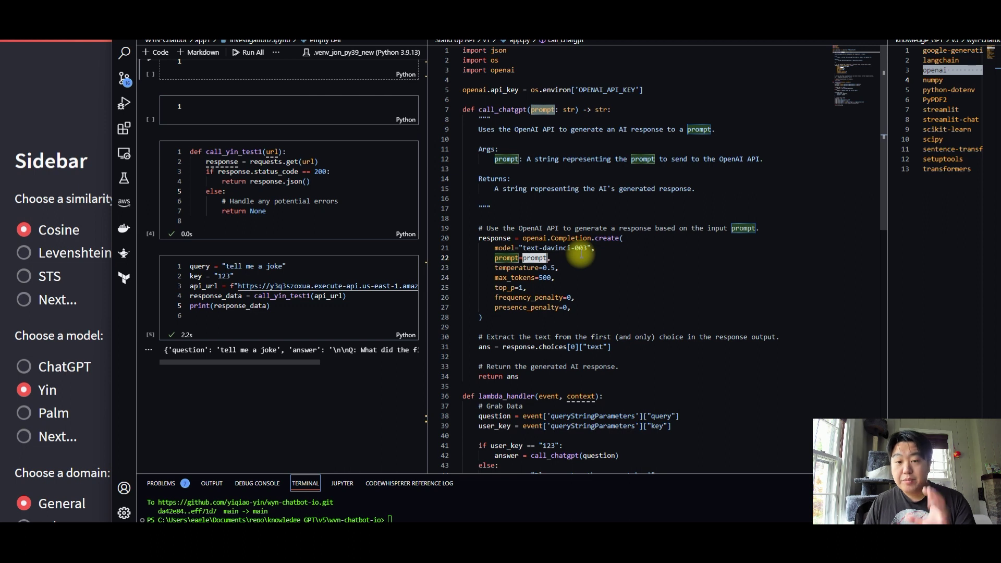
pyautogui.moveTo(516, 110); pyautogui.dragTo(595, 109)
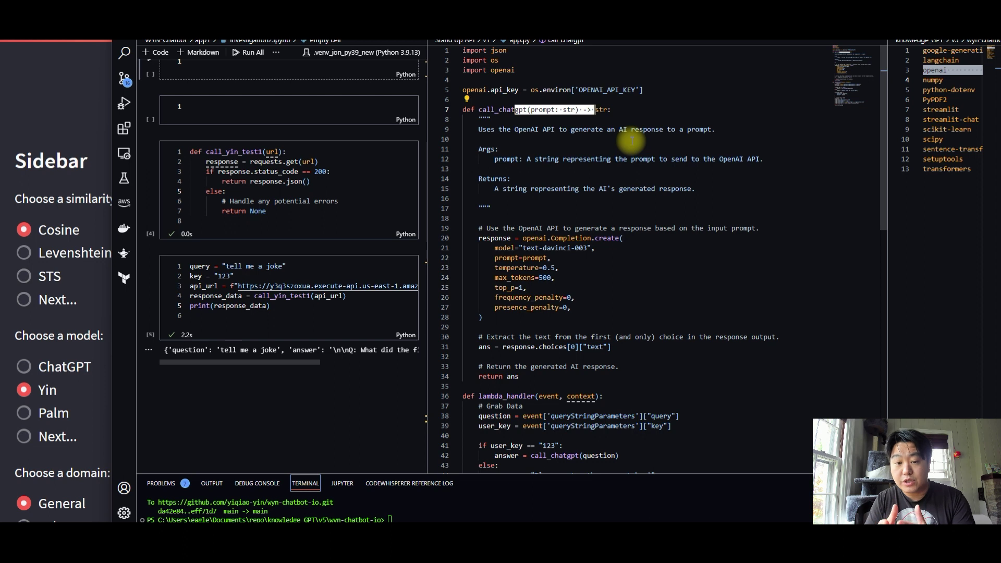
pyautogui.moveTo(520, 249); pyautogui.dragTo(558, 267)
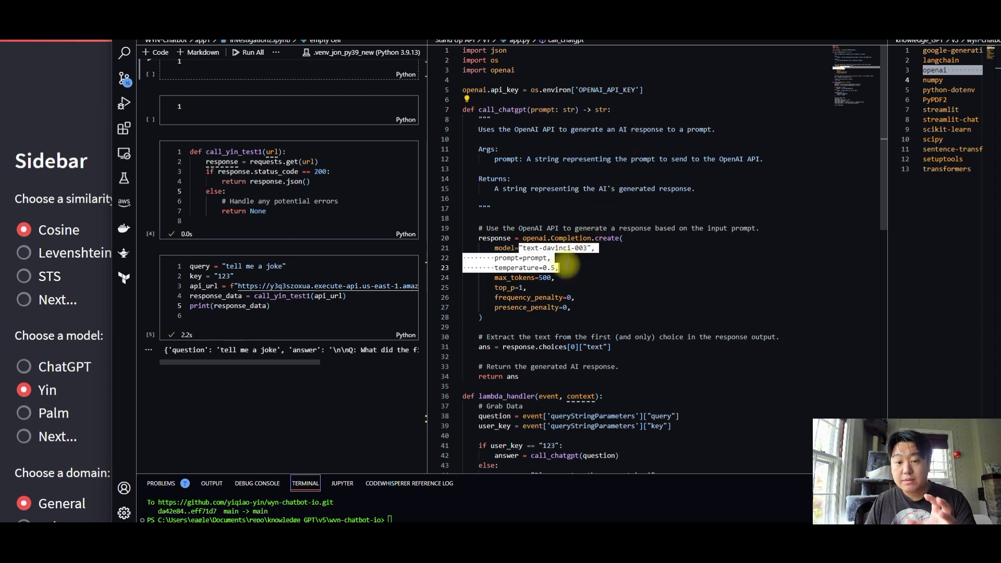
pyautogui.moveTo(523, 238); pyautogui.dragTo(604, 238)
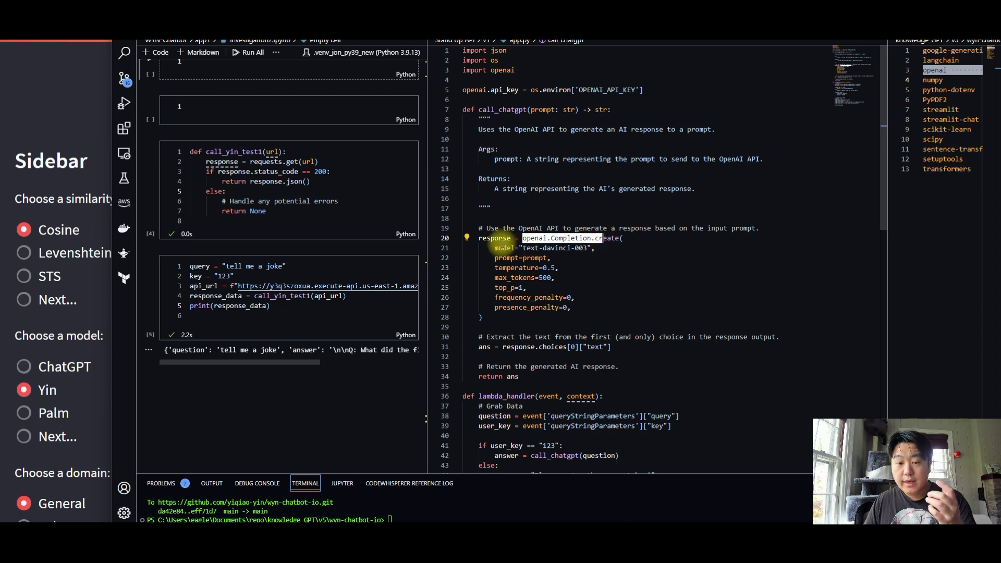
pyautogui.doubleClick(495, 238)
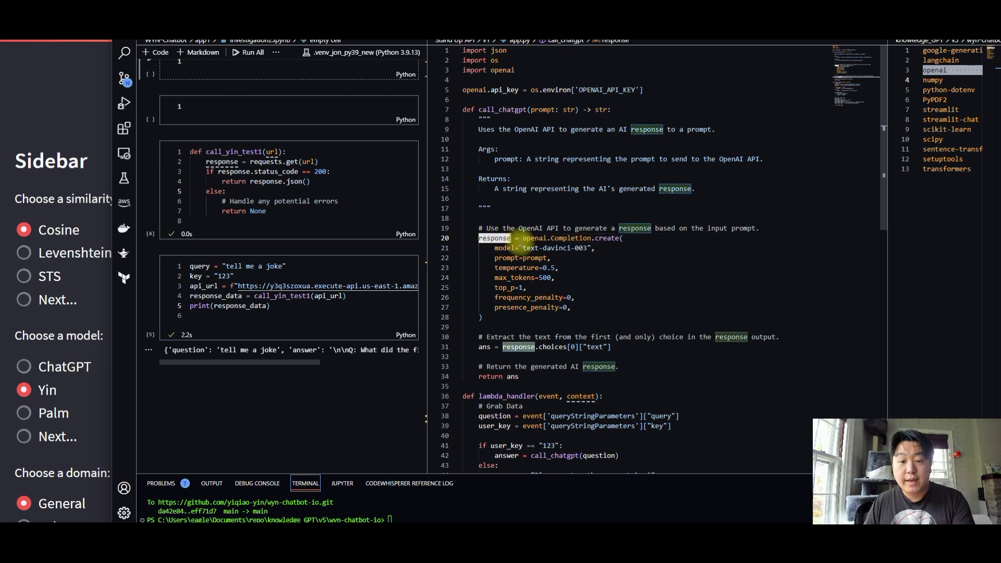
pyautogui.moveTo(491, 238)
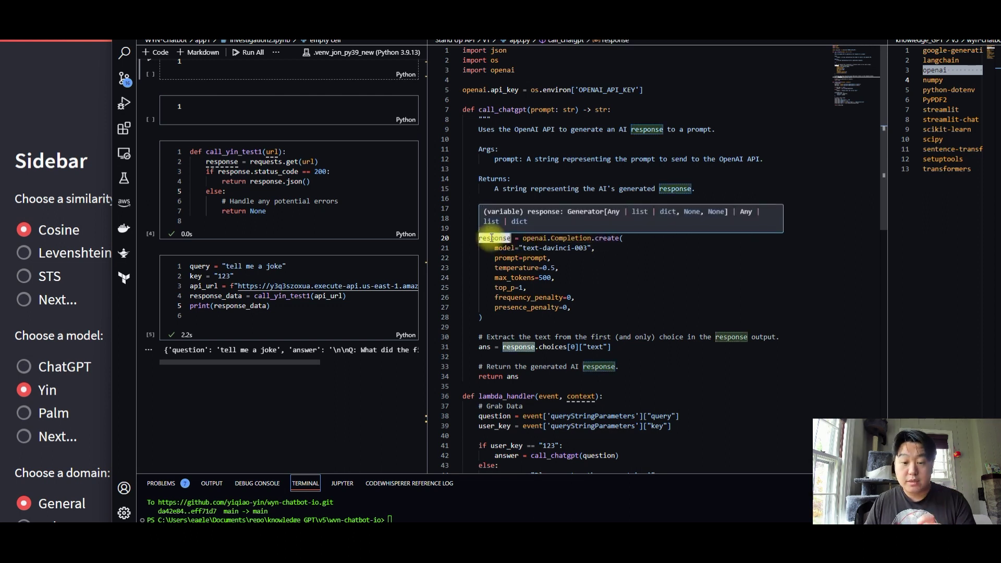
pyautogui.moveTo(546, 347); pyautogui.dragTo(640, 353)
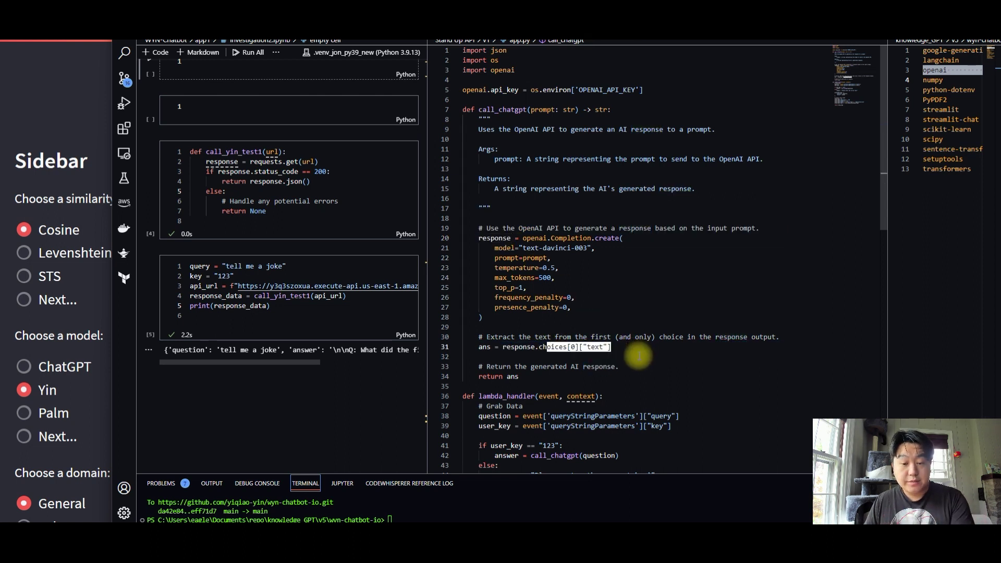
pyautogui.moveTo(481, 377); pyautogui.dragTo(520, 377)
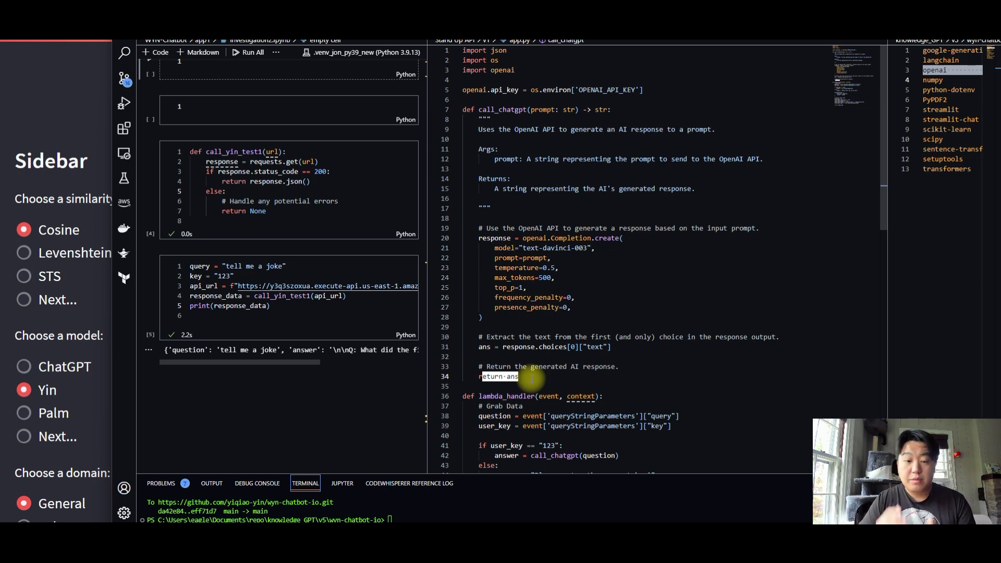
pyautogui.scroll(-5, 531, 379)
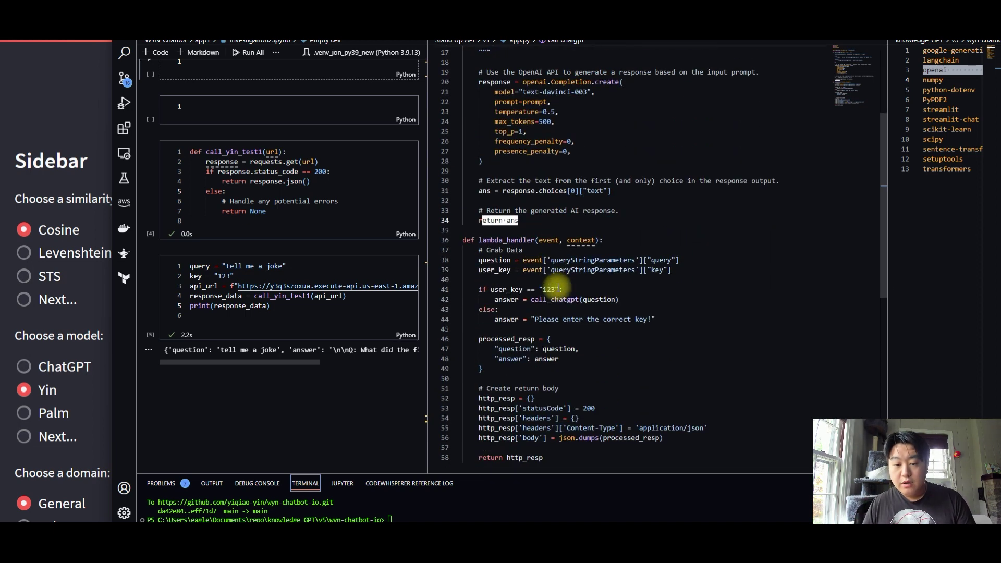
pyautogui.moveTo(487, 240); pyautogui.dragTo(552, 245)
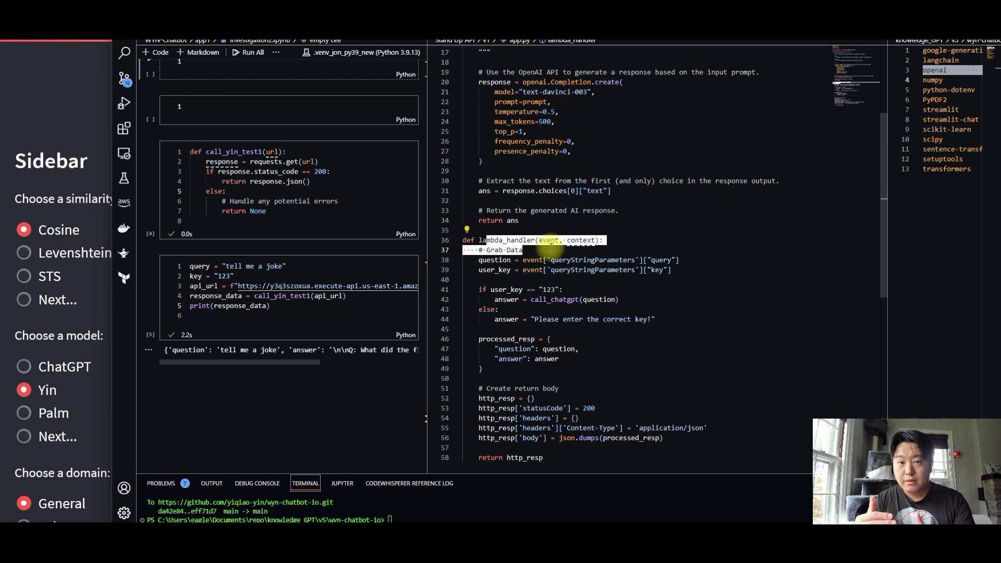
pyautogui.click(547, 241)
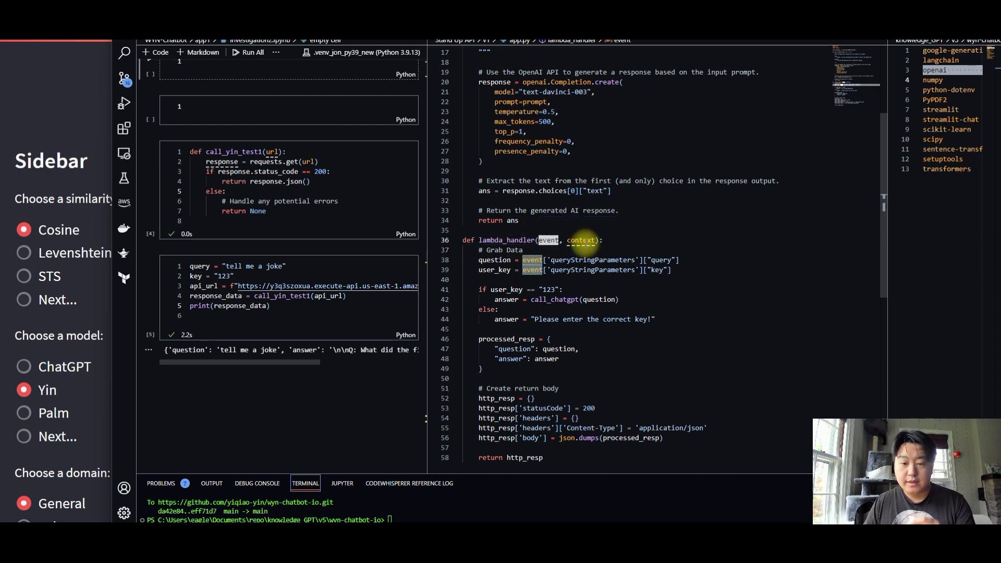
pyautogui.click(581, 241)
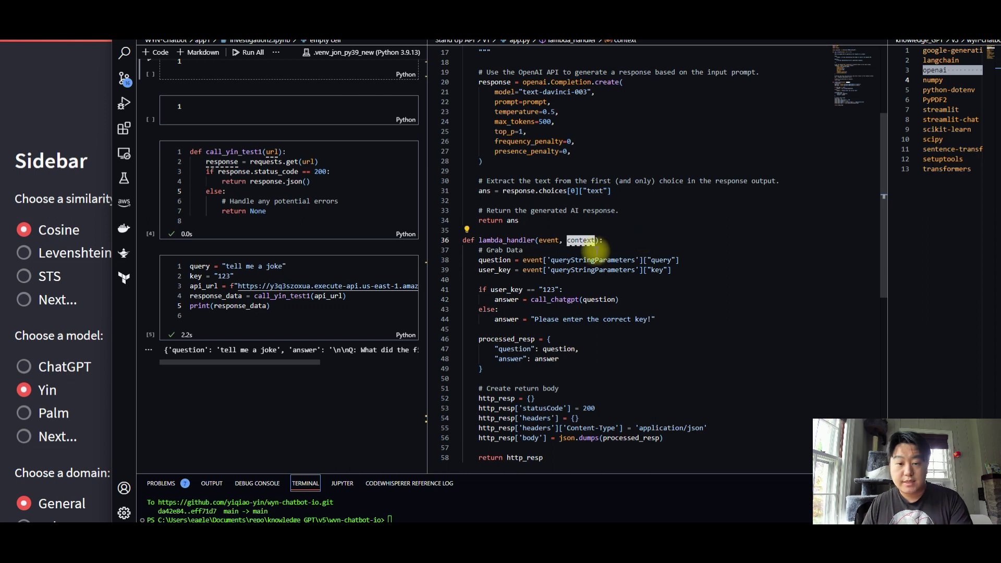
pyautogui.click(551, 241)
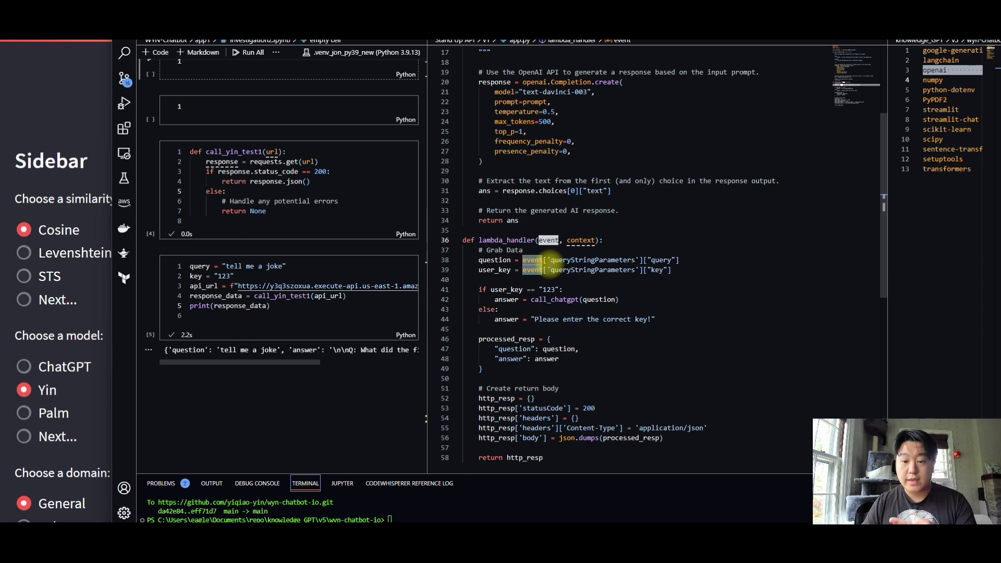
pyautogui.moveTo(649, 260); pyautogui.dragTo(679, 260)
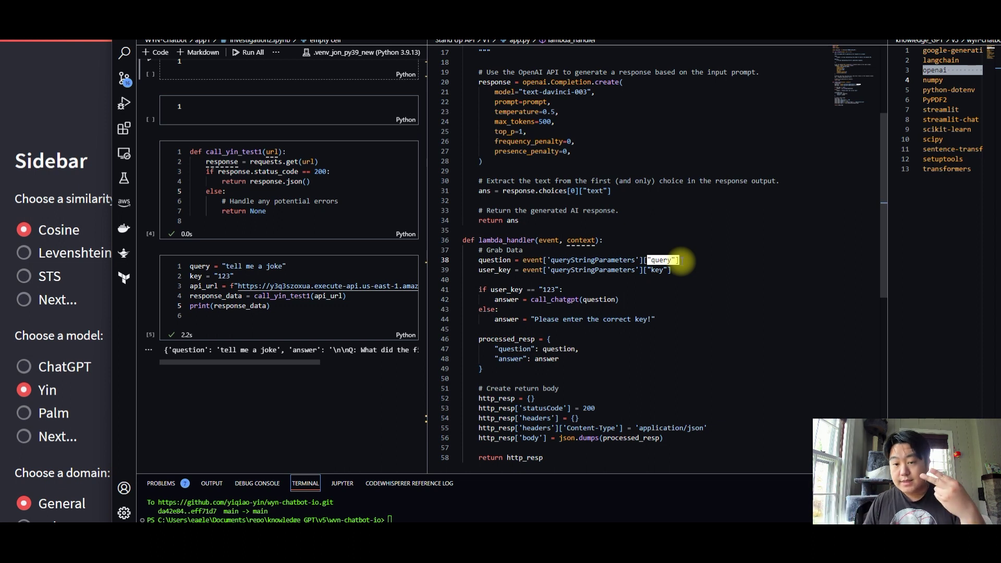
pyautogui.moveTo(647, 270); pyautogui.dragTo(672, 271)
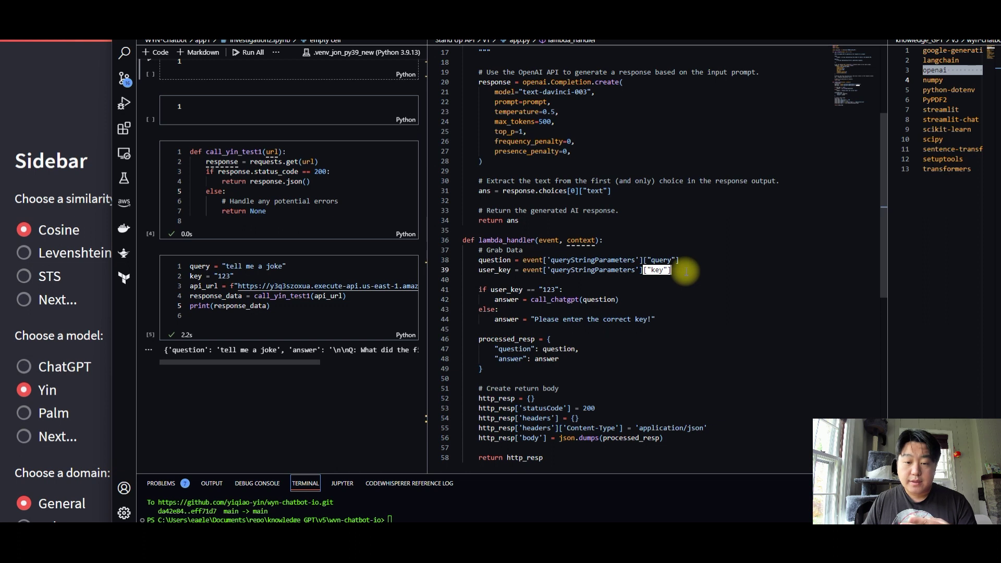
pyautogui.moveTo(528, 290); pyautogui.dragTo(589, 288)
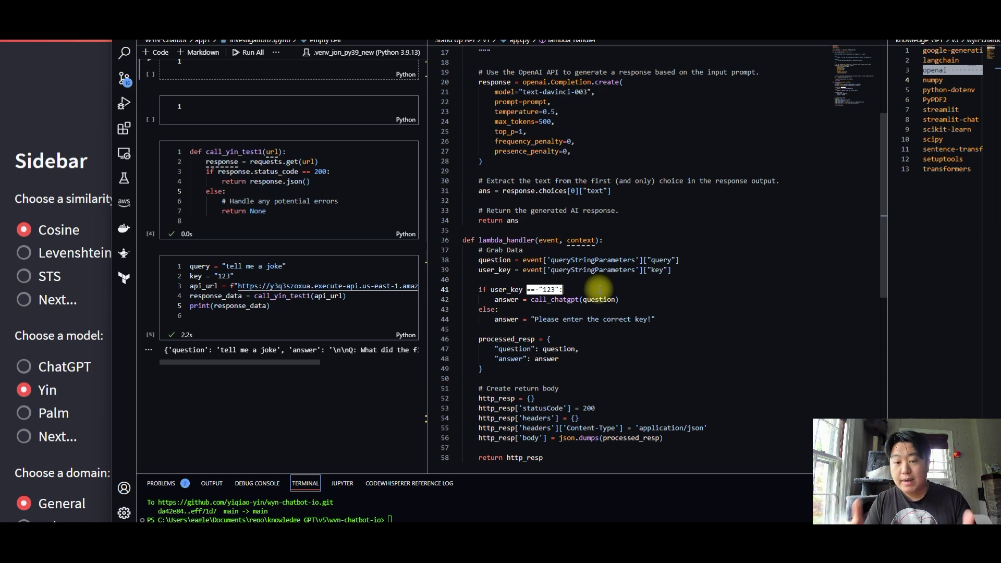
pyautogui.moveTo(572, 299); pyautogui.dragTo(604, 299)
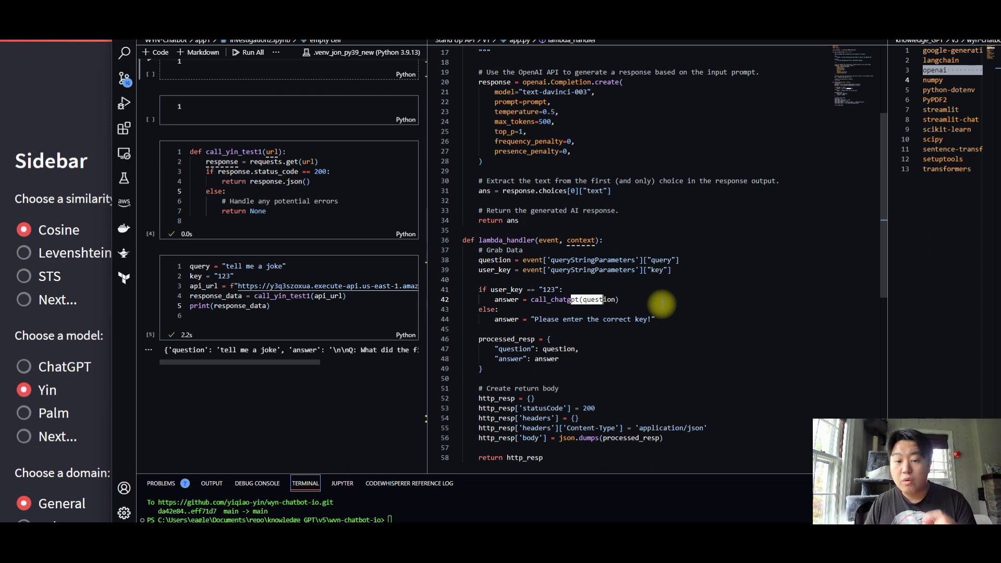
pyautogui.moveTo(534, 319); pyautogui.dragTo(662, 319)
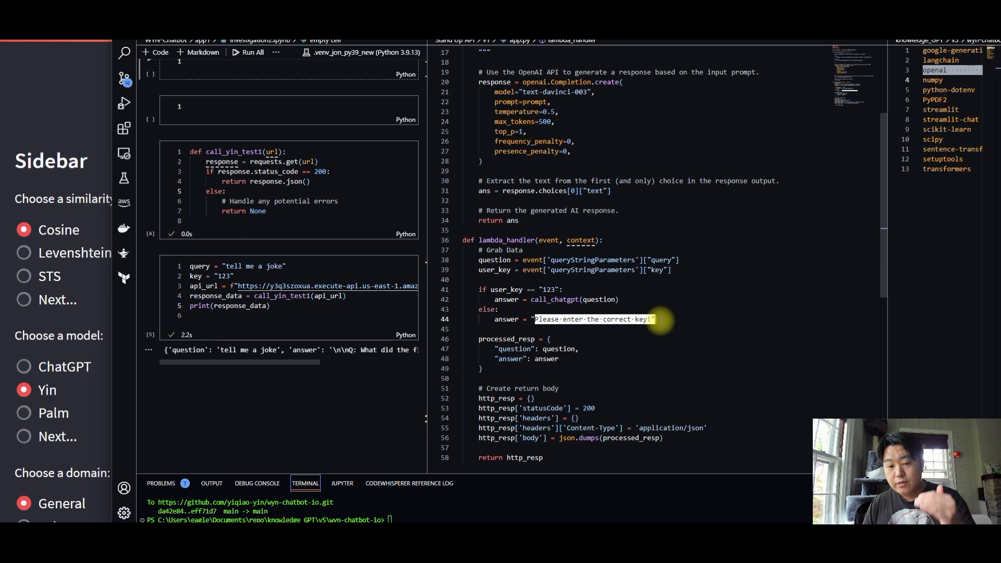
pyautogui.click(508, 300)
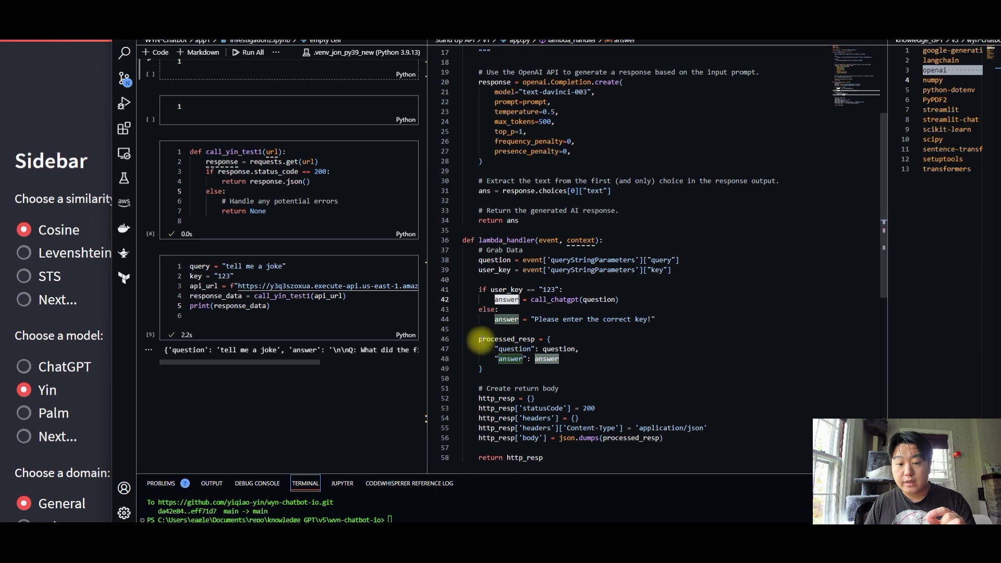
pyautogui.moveTo(479, 339); pyautogui.dragTo(547, 339)
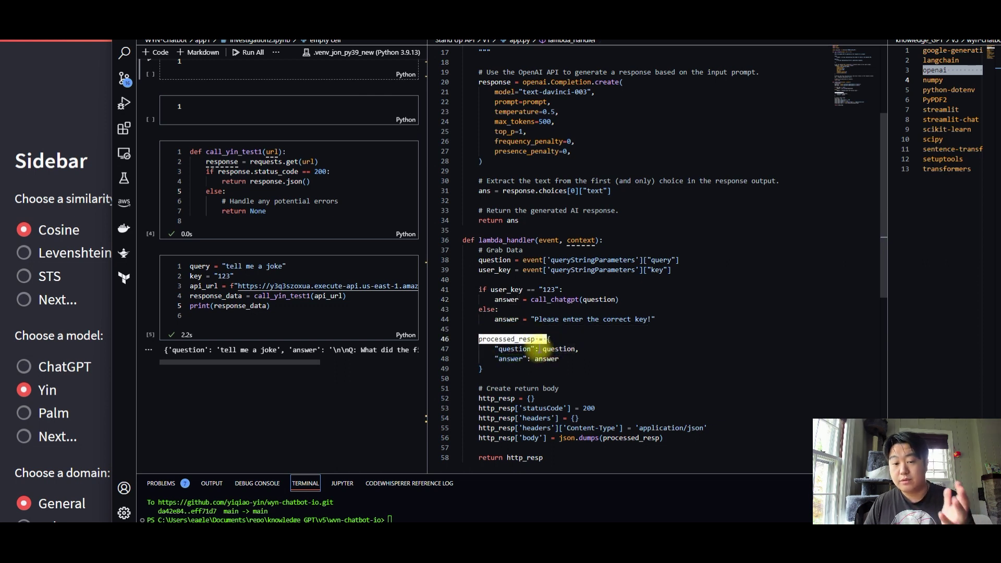
# Walk through the http_resp return block: statusCode, the JSON Content-Type header and body
pyautogui.scroll(-3, 567, 349)
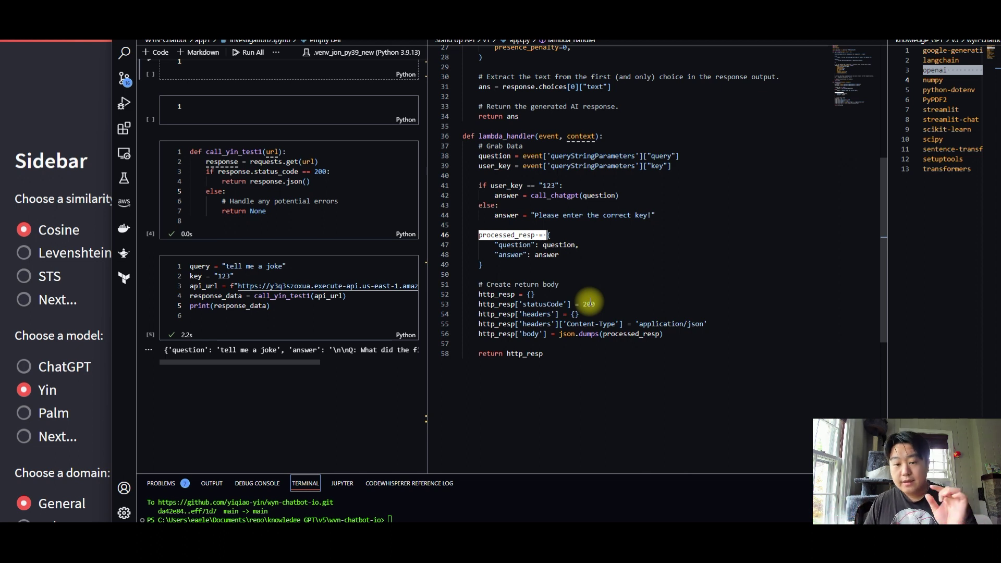
pyautogui.moveTo(463, 294); pyautogui.dragTo(603, 338)
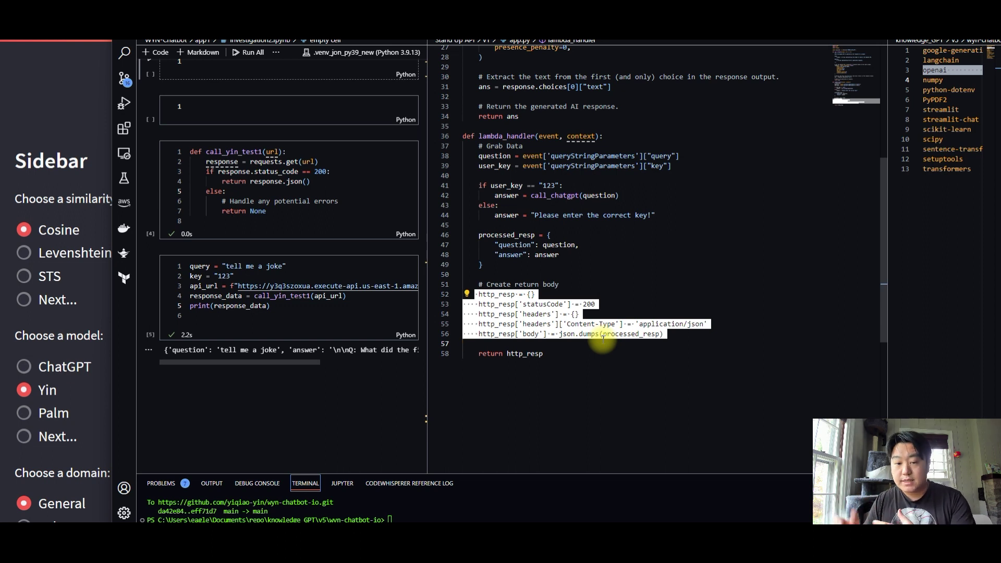
pyautogui.click(499, 295)
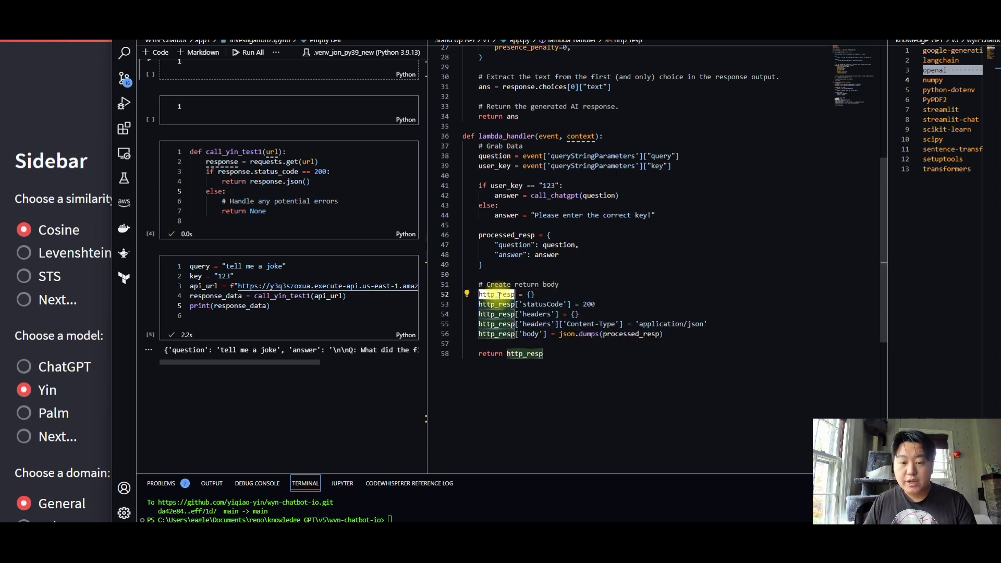
pyautogui.click(530, 294)
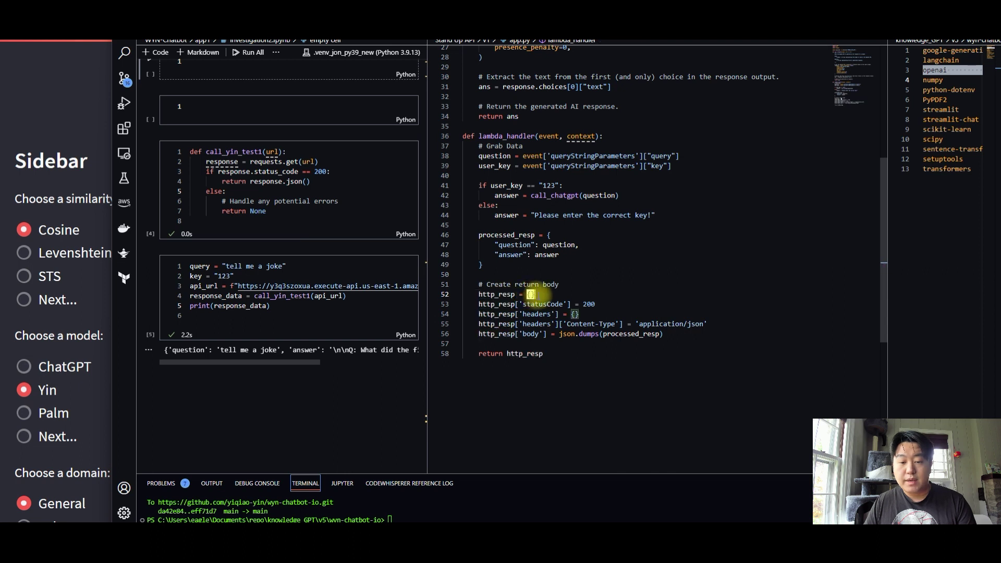
pyautogui.doubleClick(559, 304)
pyautogui.click(532, 314)
pyautogui.moveTo(520, 324); pyautogui.dragTo(621, 324)
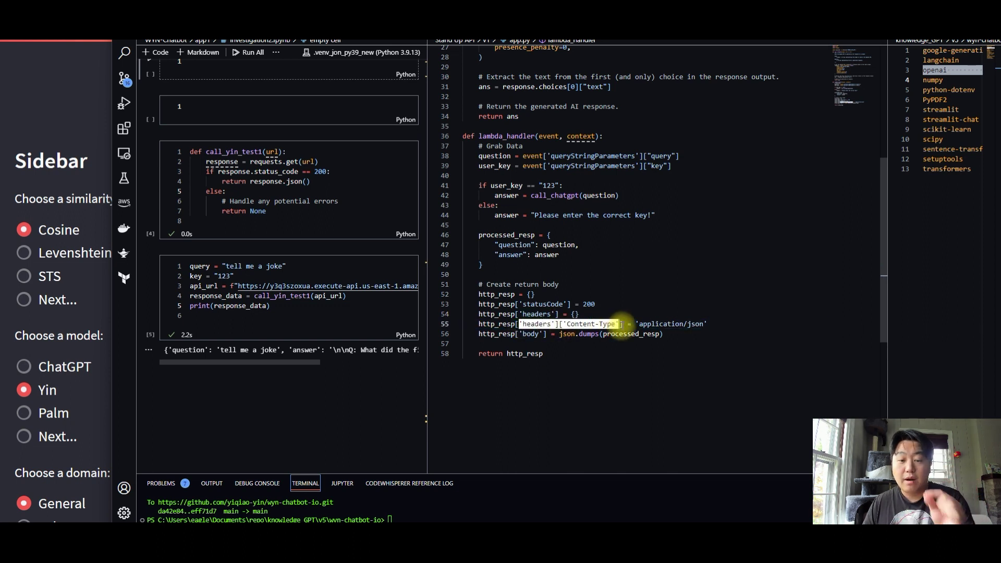
pyautogui.moveTo(643, 324); pyautogui.dragTo(704, 324)
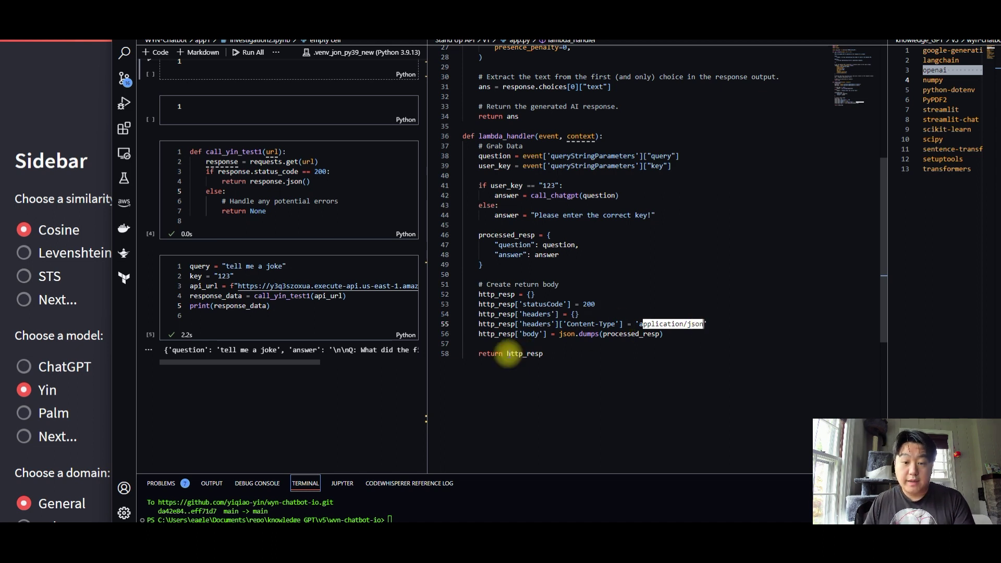
pyautogui.moveTo(515, 334); pyautogui.dragTo(550, 335)
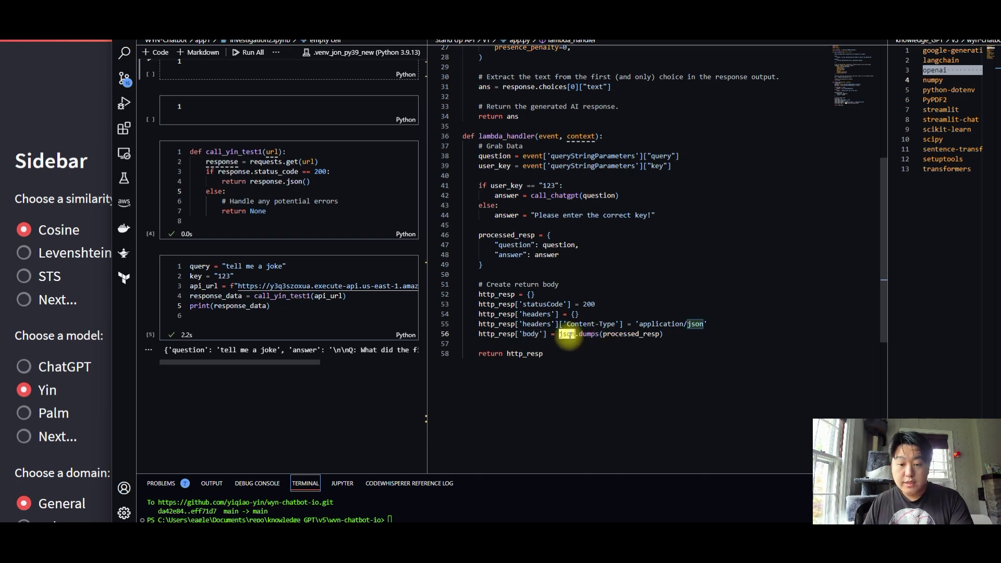
# Trace processed_resp, the returned http_resp and the import openai line, then go to the AWS console
pyautogui.scroll(6, 574, 318)
pyautogui.scroll(3, 574, 319)
pyautogui.moveTo(508, 50); pyautogui.dragTo(462, 50)
pyautogui.scroll(-10, 516, 94)
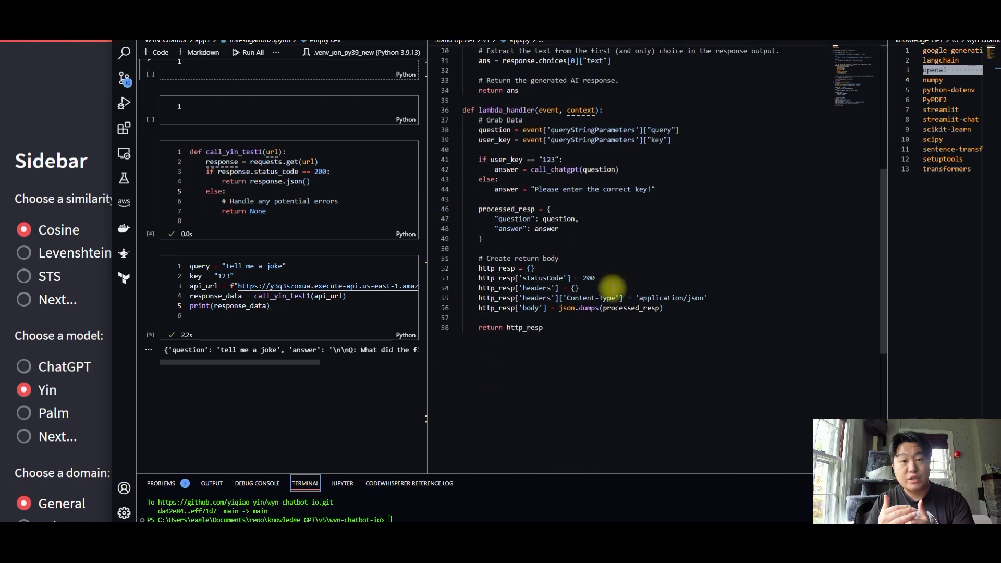
pyautogui.doubleClick(645, 308)
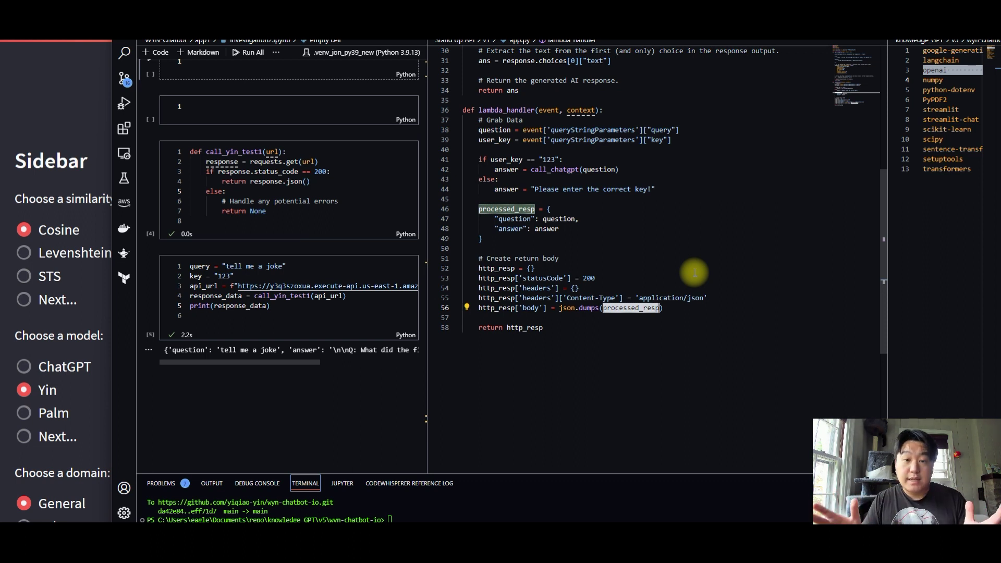
pyautogui.doubleClick(497, 308)
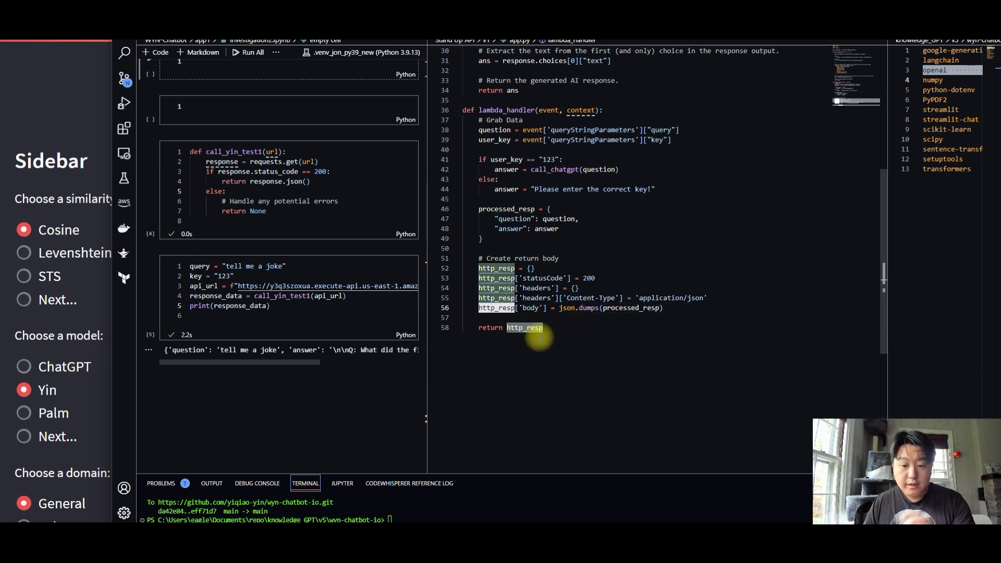
pyautogui.doubleClick(541, 328)
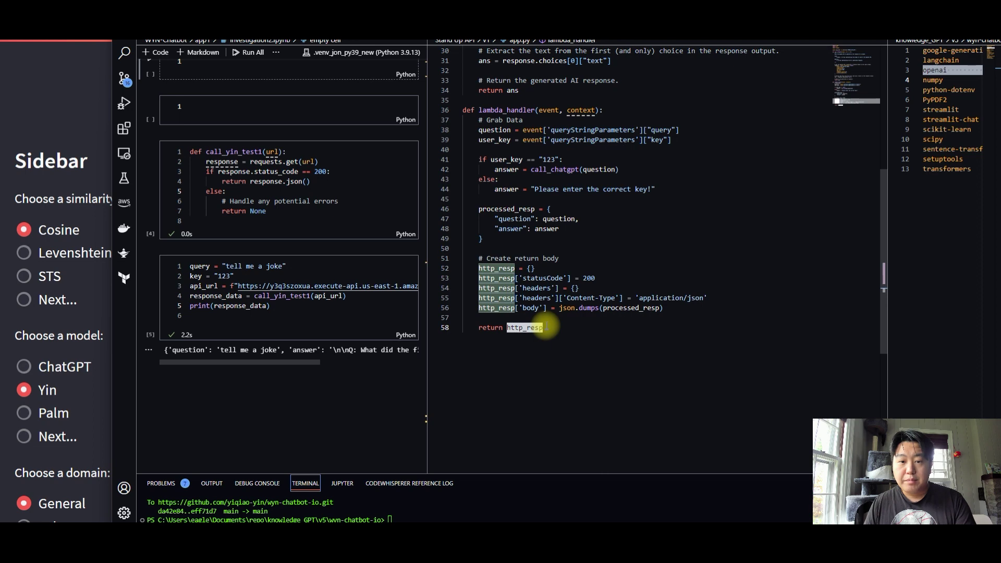
pyautogui.scroll(10, 544, 185)
pyautogui.moveTo(522, 70); pyautogui.dragTo(459, 70)
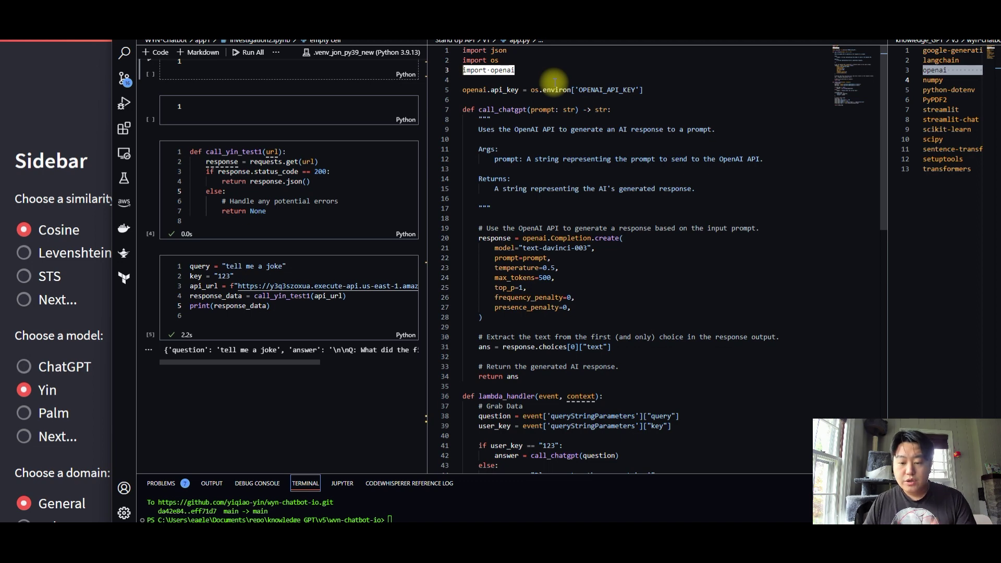
pyautogui.click(626, 538)
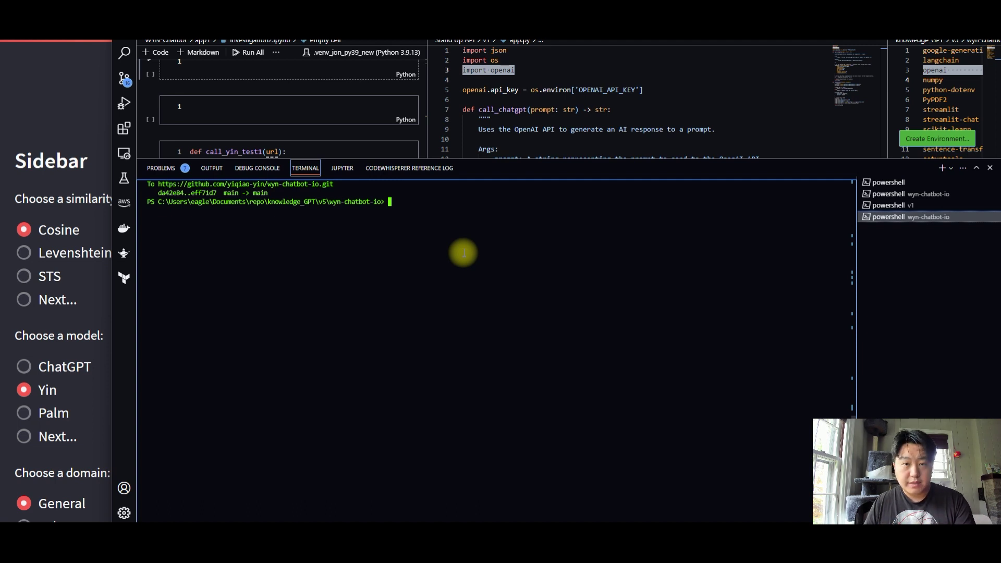
pyautogui.hotkey('alt', 'Tab')
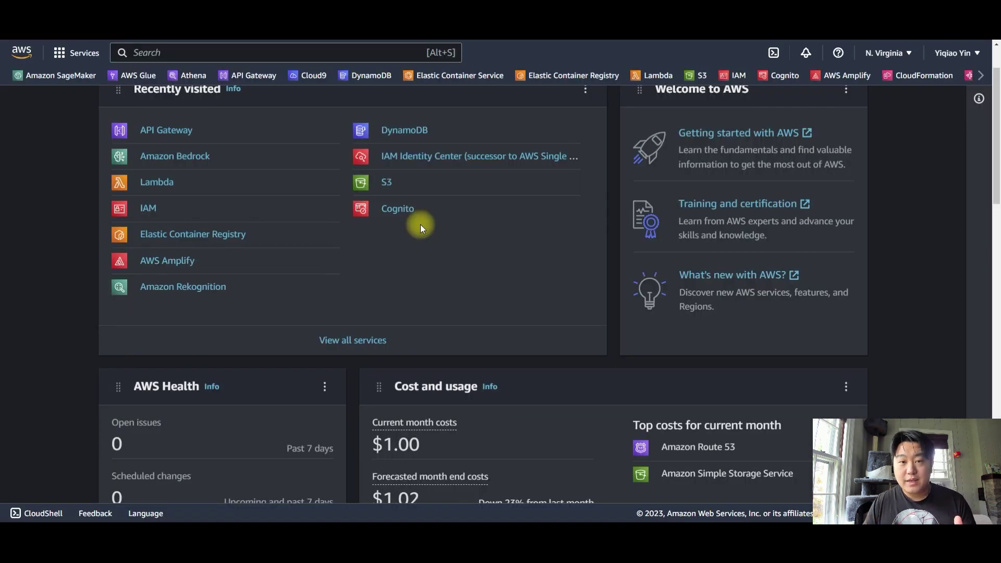
# Check the account details on the console home, then scroll down the page
pyautogui.click(955, 52)
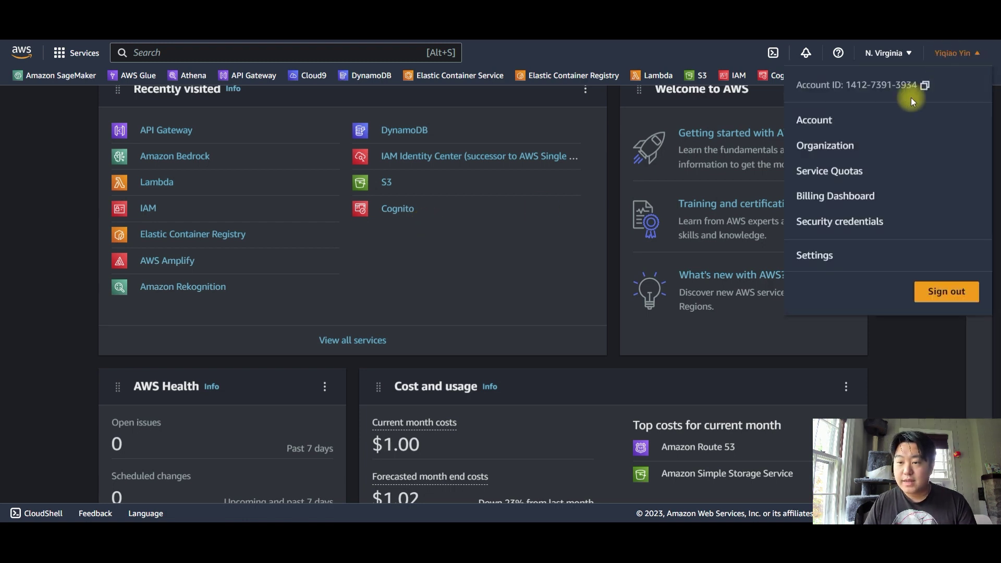
pyautogui.click(458, 391)
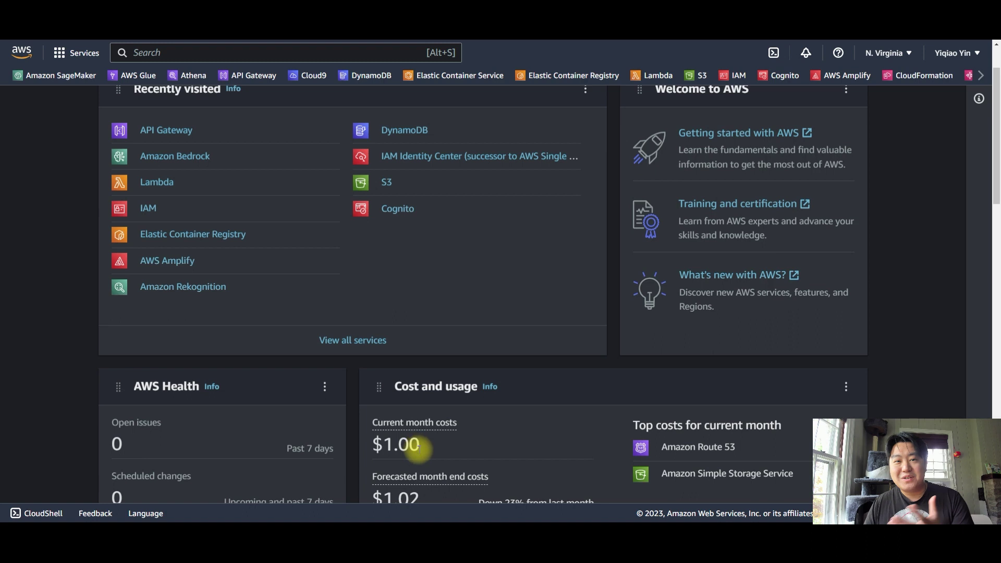
pyautogui.scroll(-1, 425, 454)
pyautogui.scroll(-1, 426, 457)
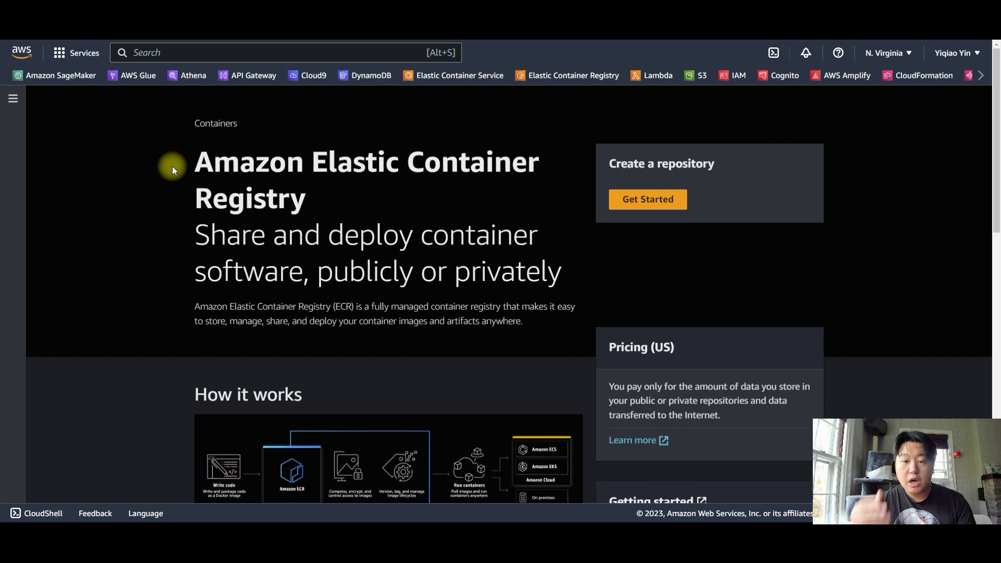
# Open the my-openai-test1 repository, review its push commands, and refresh the image list
pyautogui.click(13, 99)
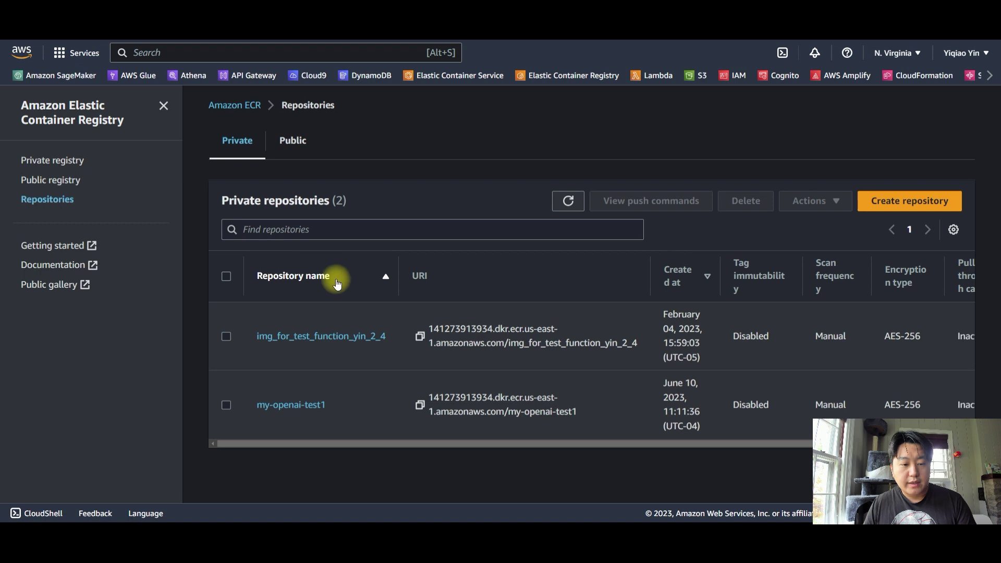
pyautogui.click(306, 407)
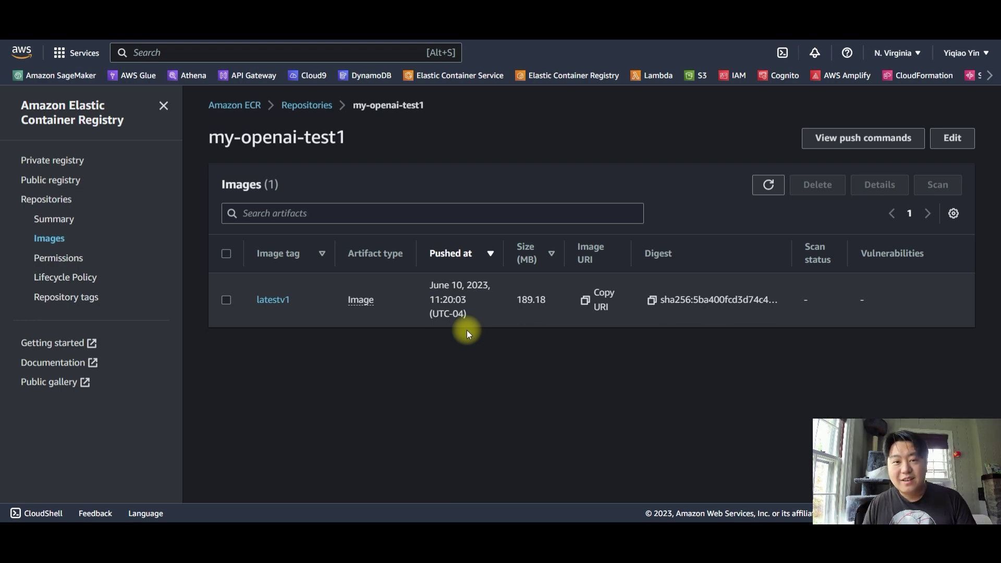
pyautogui.click(845, 137)
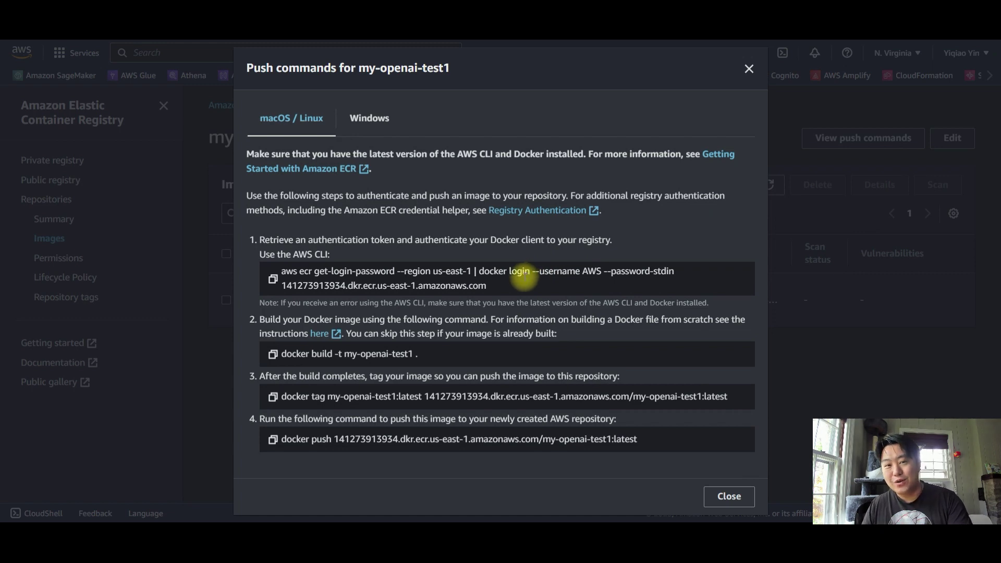
pyautogui.click(749, 69)
pyautogui.click(767, 184)
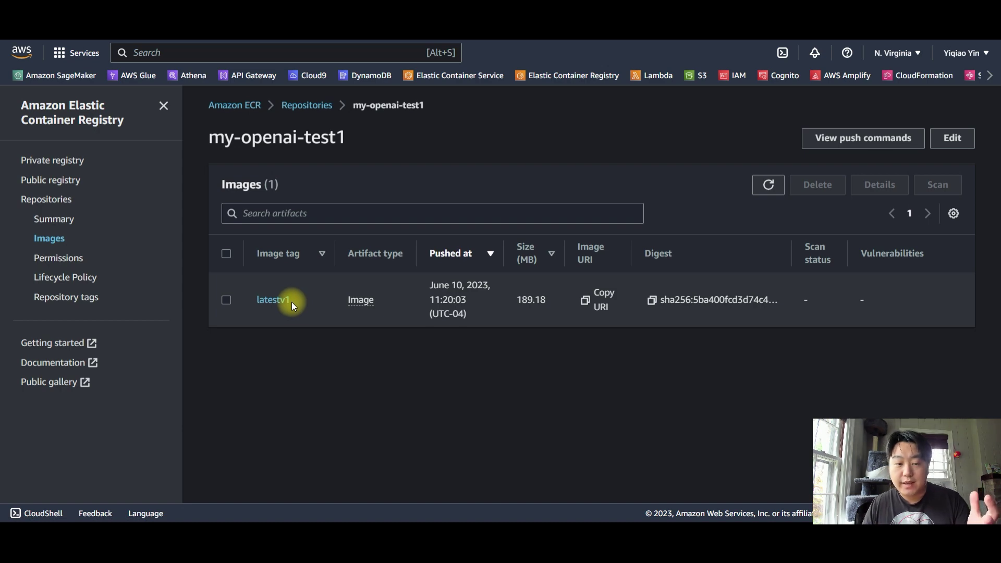
# Run the ECR docker login push command in the VS Code terminal, then copy the docker build command
pyautogui.click(841, 137)
pyautogui.click(273, 279)
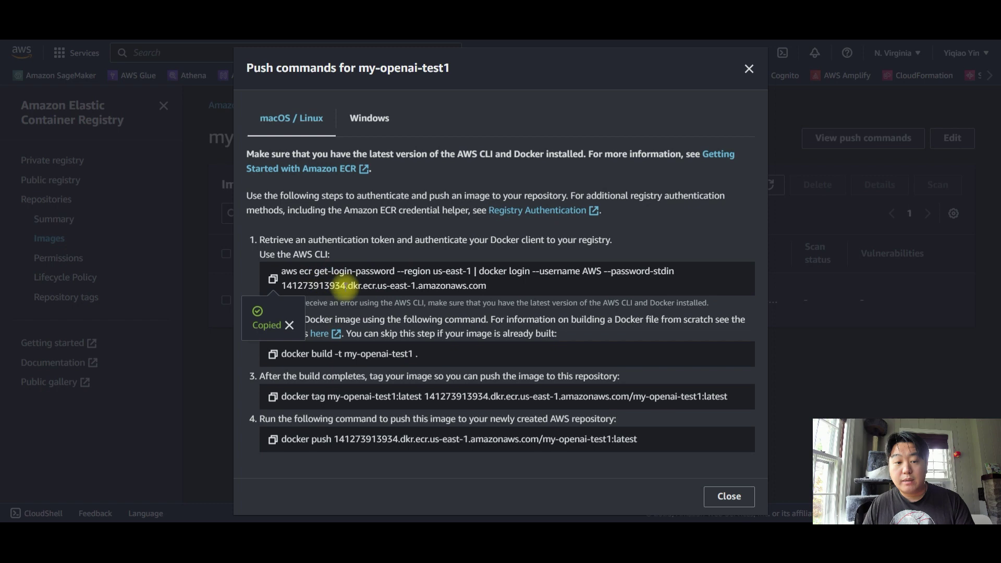
pyautogui.hotkey('alt', 'Tab')
pyautogui.hotkey('ctrl', 'v')
pyautogui.press('Return')
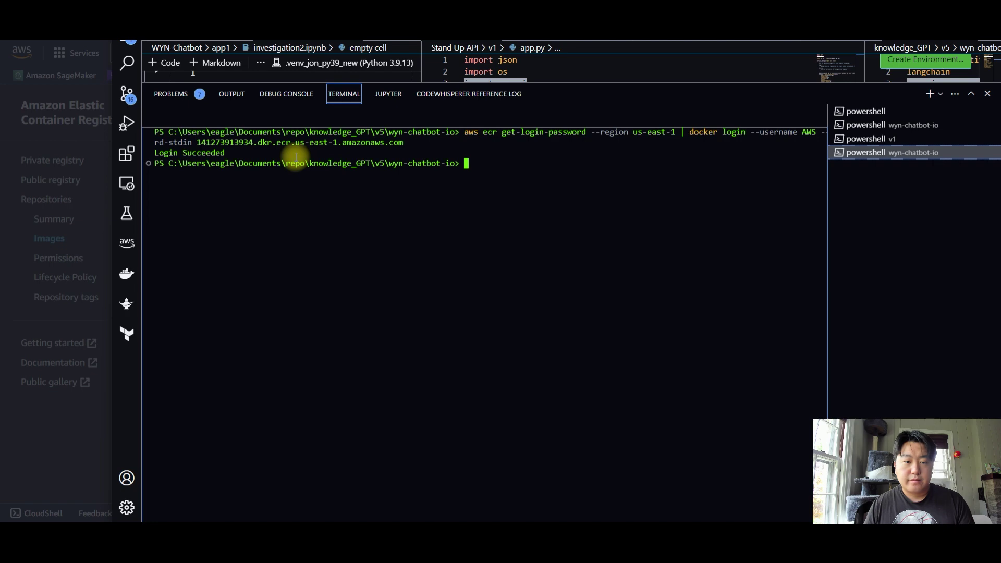
pyautogui.hotkey('alt', 'Tab')
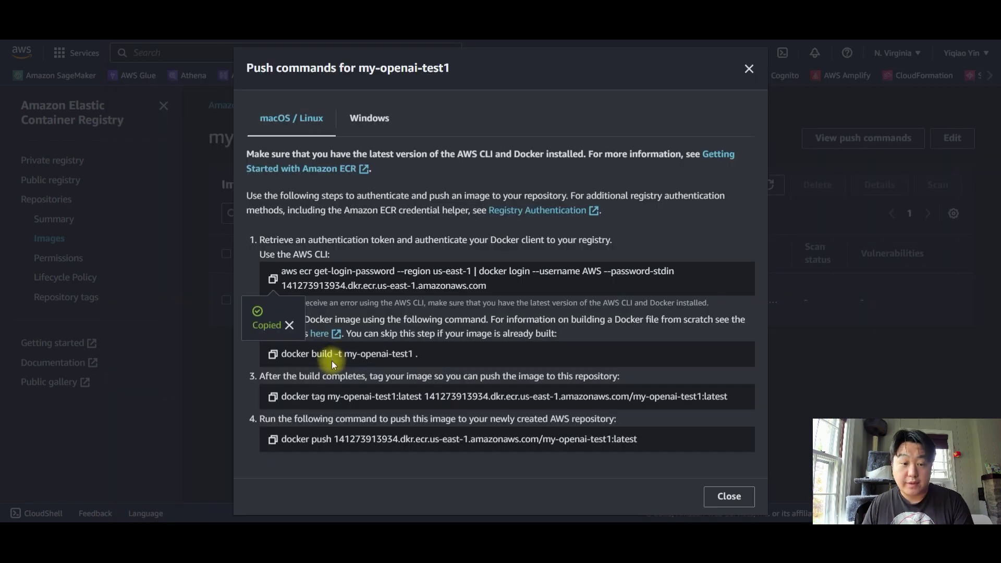
pyautogui.click(273, 355)
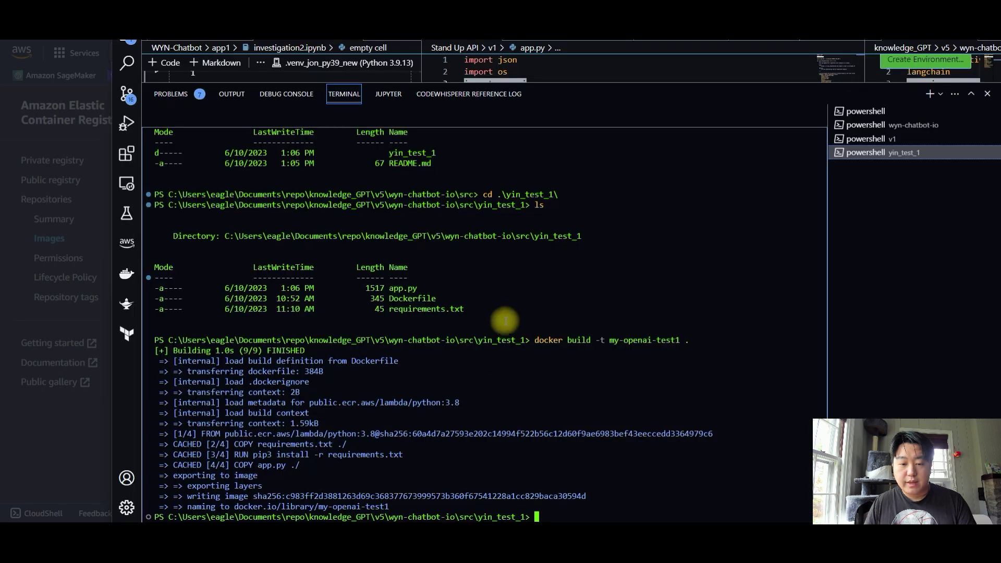
# Tag the my-openai-test1 image as latestv2 in the terminal
pyautogui.hotkey('ctrl', 'v')
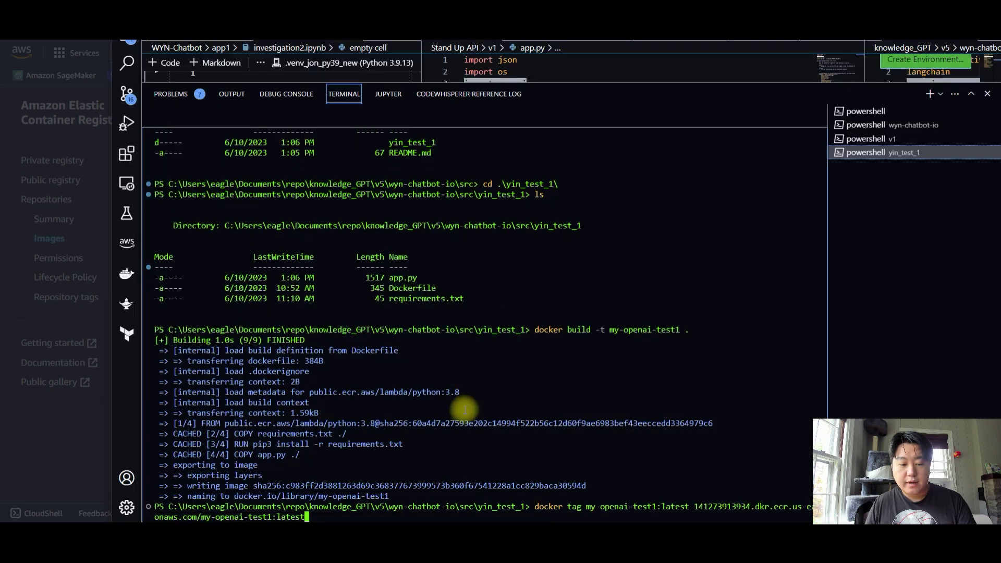
pyautogui.write('v2')
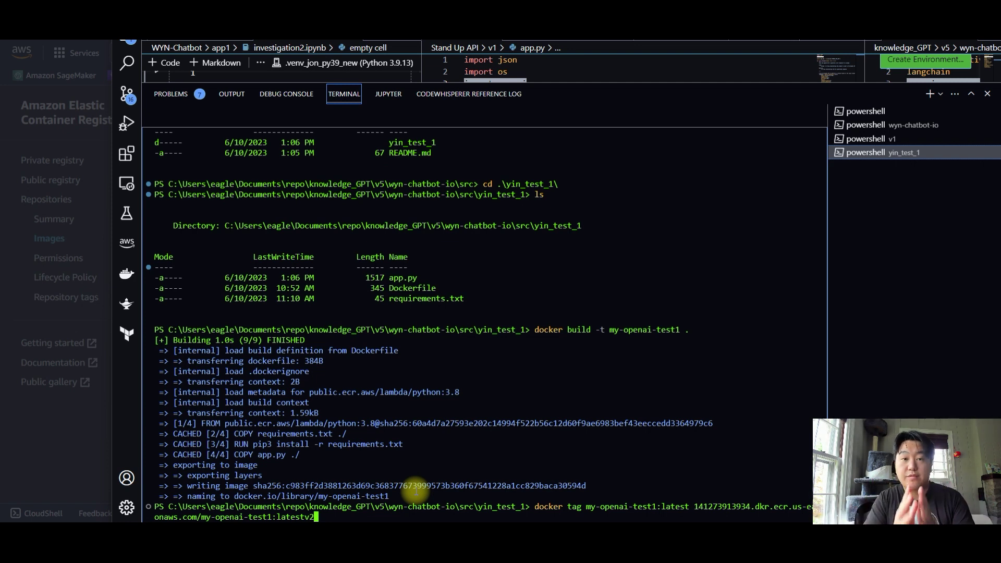
pyautogui.press('Return')
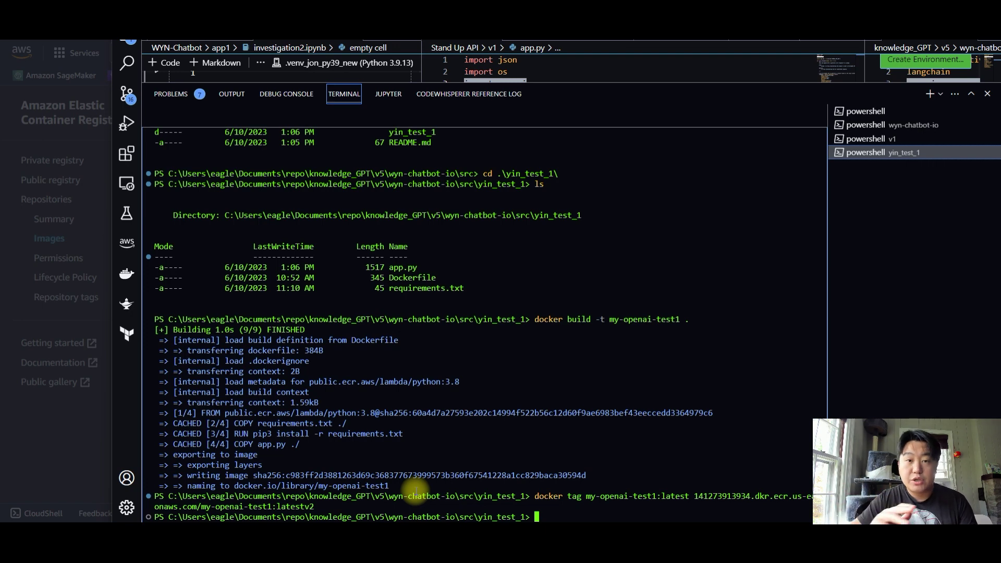
# Push the latestv2 image to ECR and close the push commands dialog
pyautogui.hotkey('alt', 'Tab')
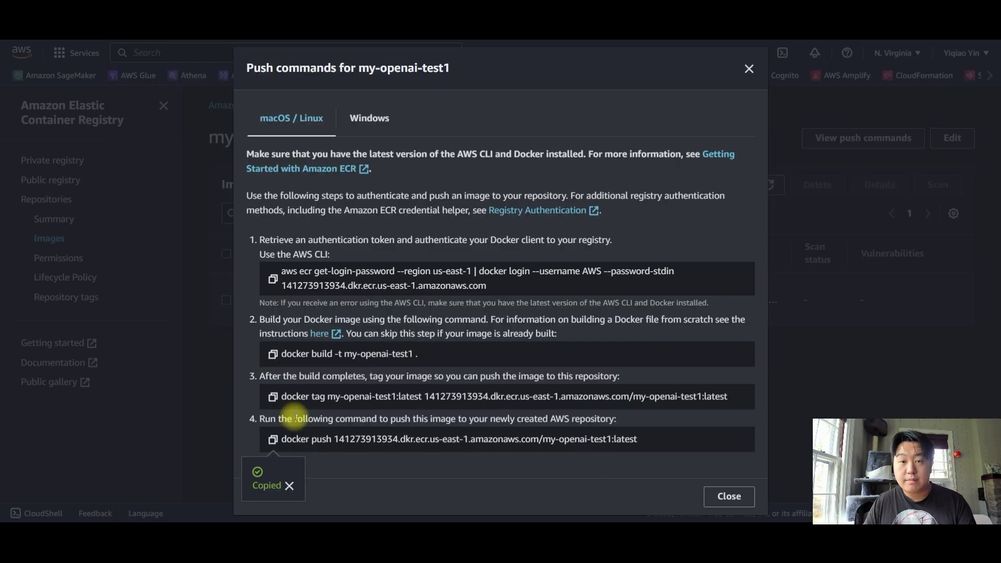
pyautogui.hotkey('alt', 'Tab')
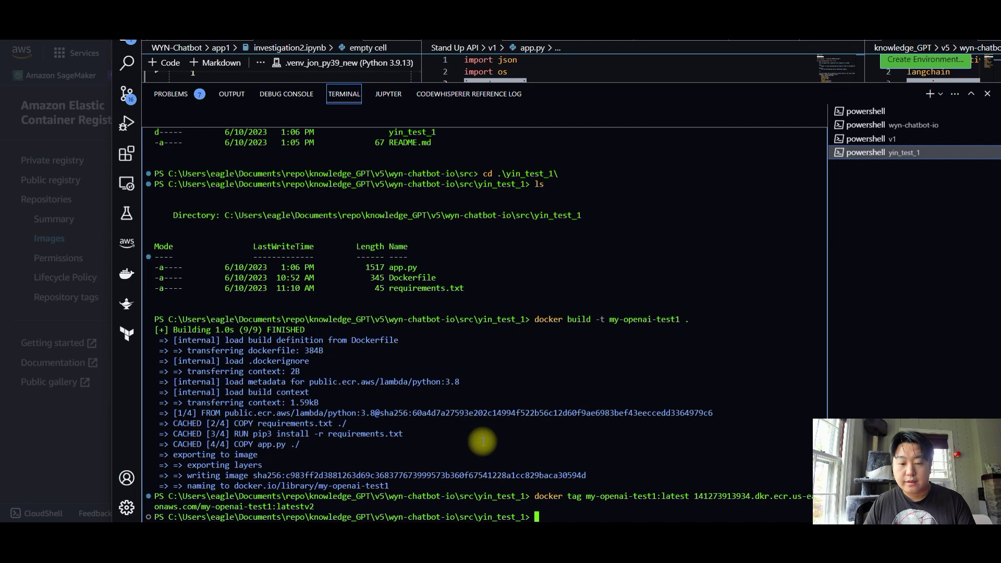
pyautogui.hotkey('ctrl', 'v')
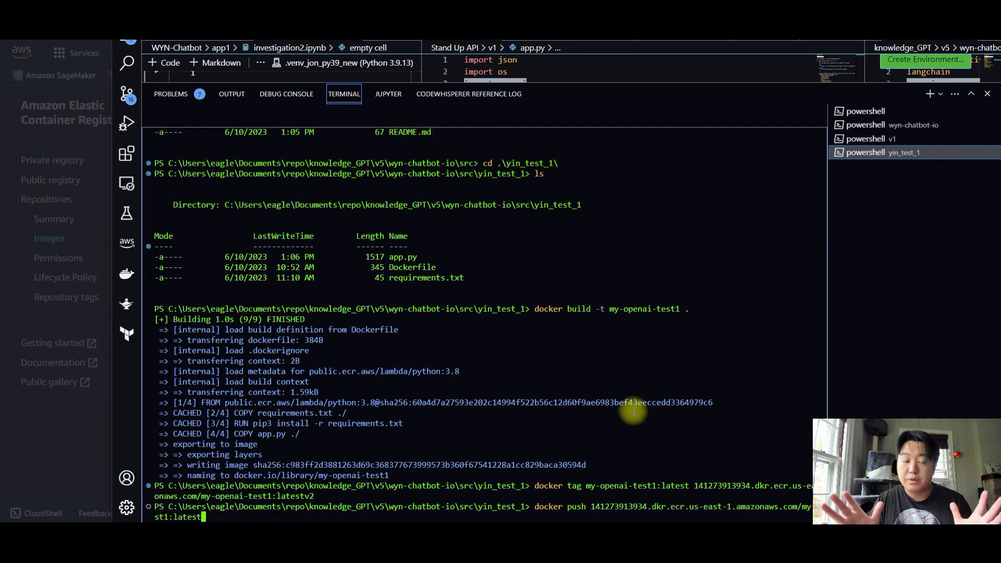
pyautogui.write('v')
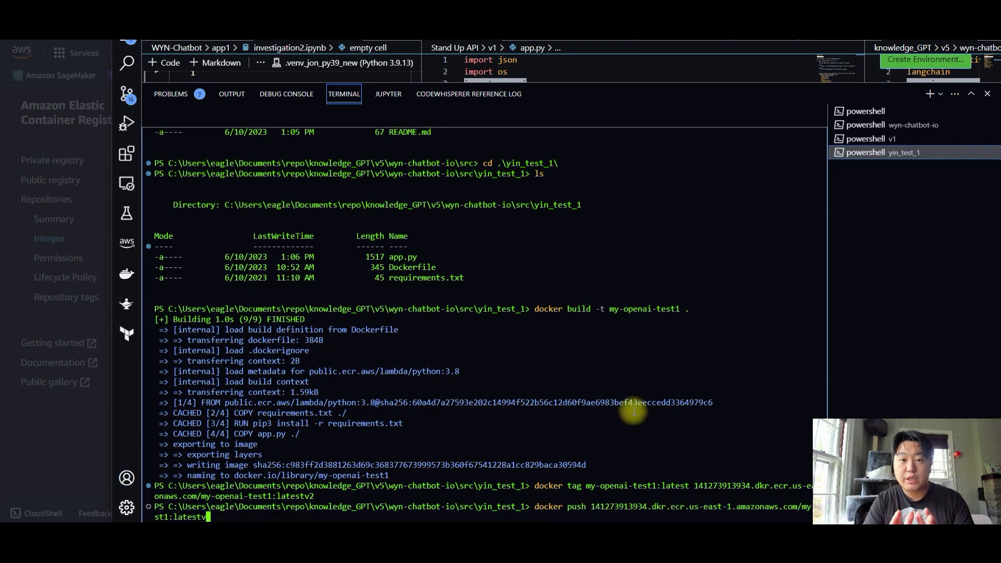
pyautogui.write('2')
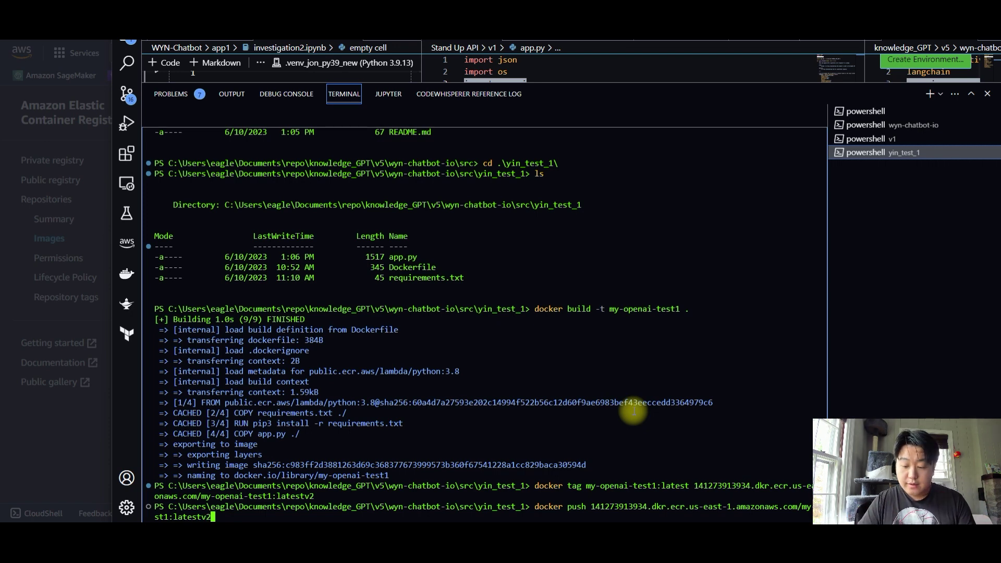
pyautogui.press('Return')
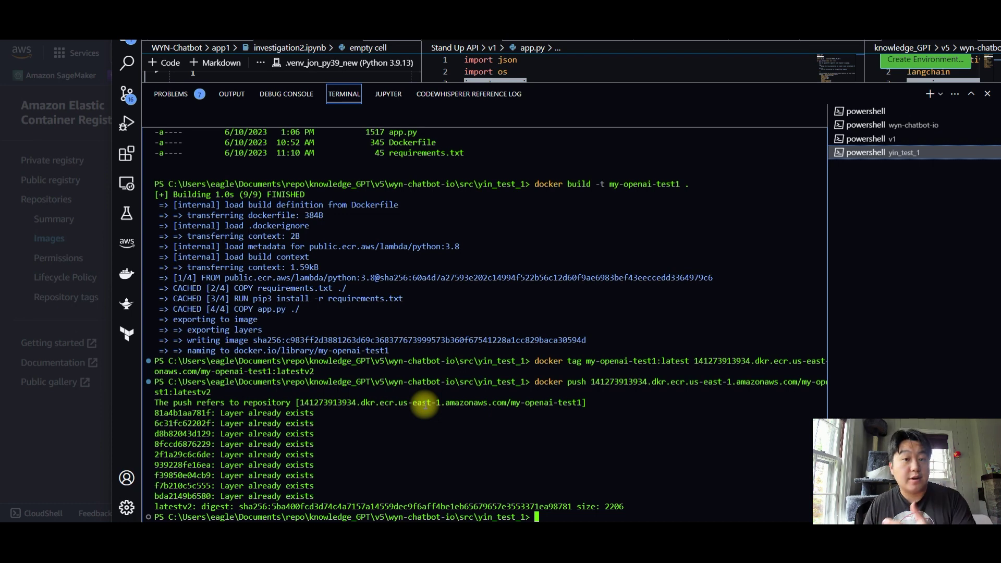
pyautogui.hotkey('alt', 'Tab')
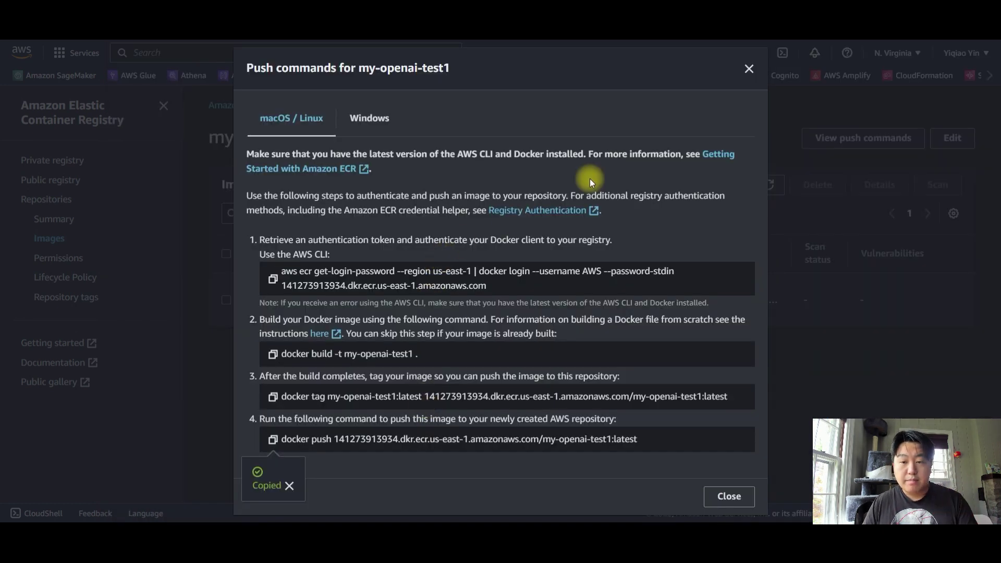
pyautogui.click(774, 126)
# Refresh the ECR image list to show latestv2 and copy that image's URI
pyautogui.click(770, 186)
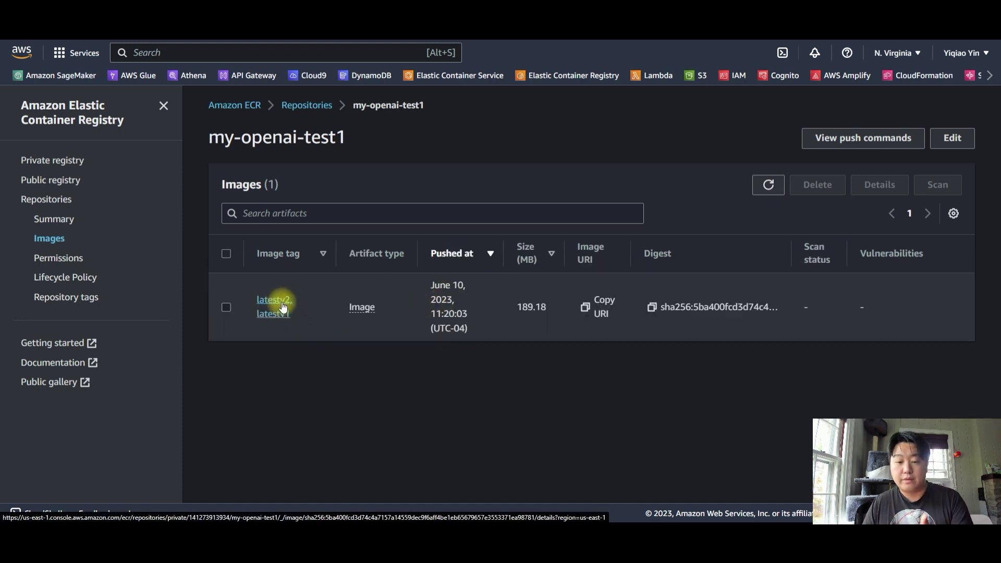
pyautogui.click(586, 309)
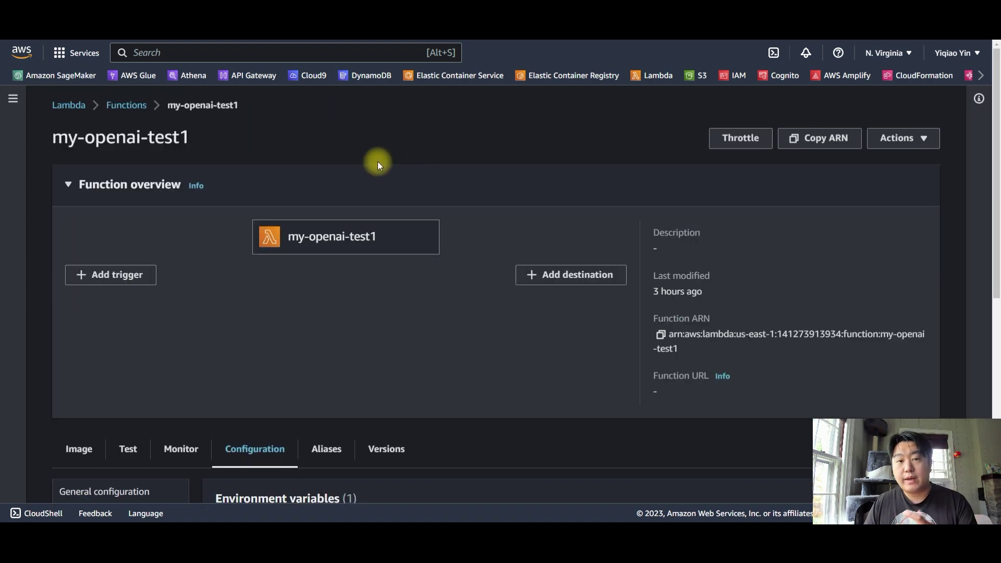
# Start a new image deployment for my-openai-test1, replacing the Image URI with the :latestv2 URI
pyautogui.moveTo(95, 138); pyautogui.dragTo(248, 143)
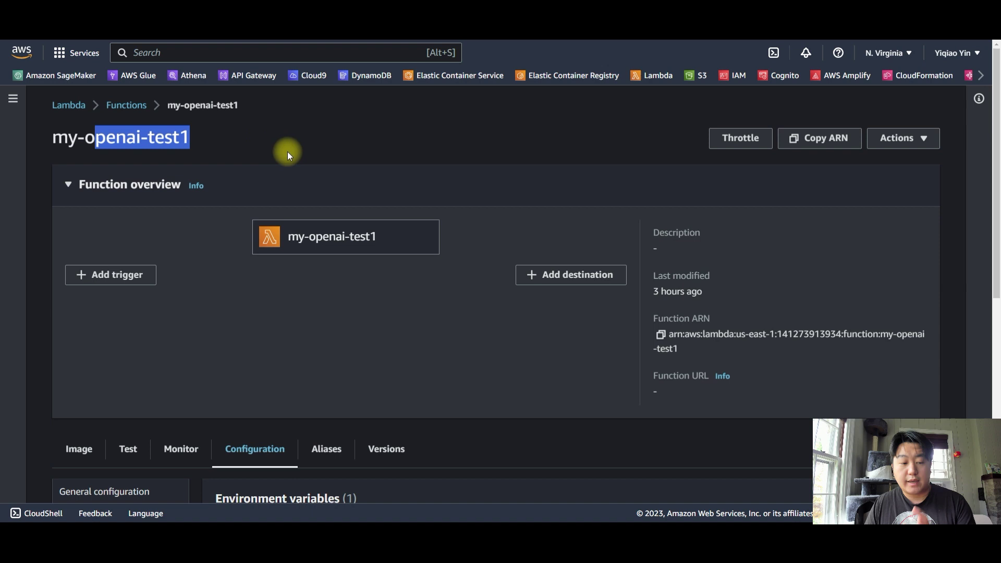
pyautogui.click(78, 448)
pyautogui.scroll(-4, 278, 293)
pyautogui.scroll(-2, 304, 302)
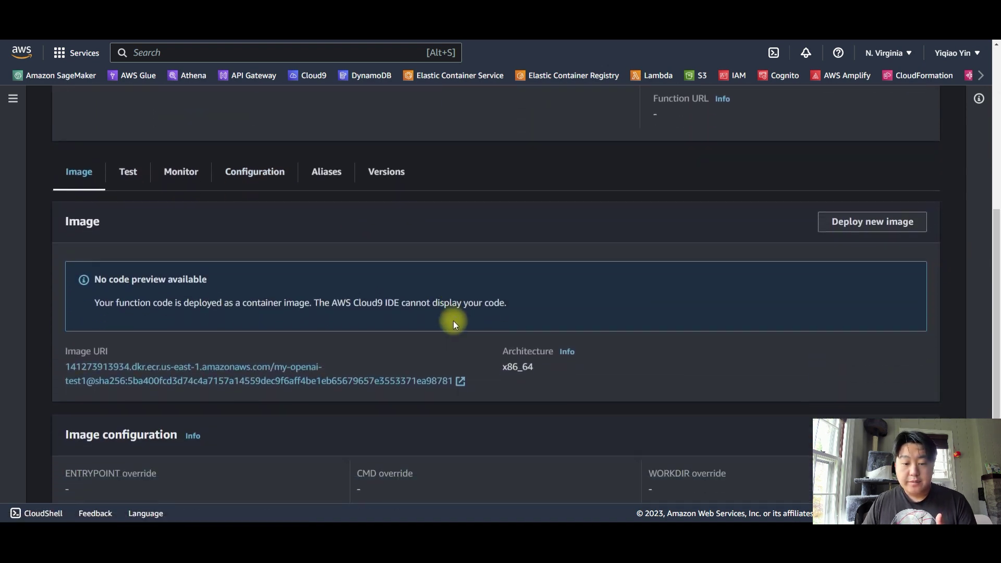
pyautogui.click(881, 224)
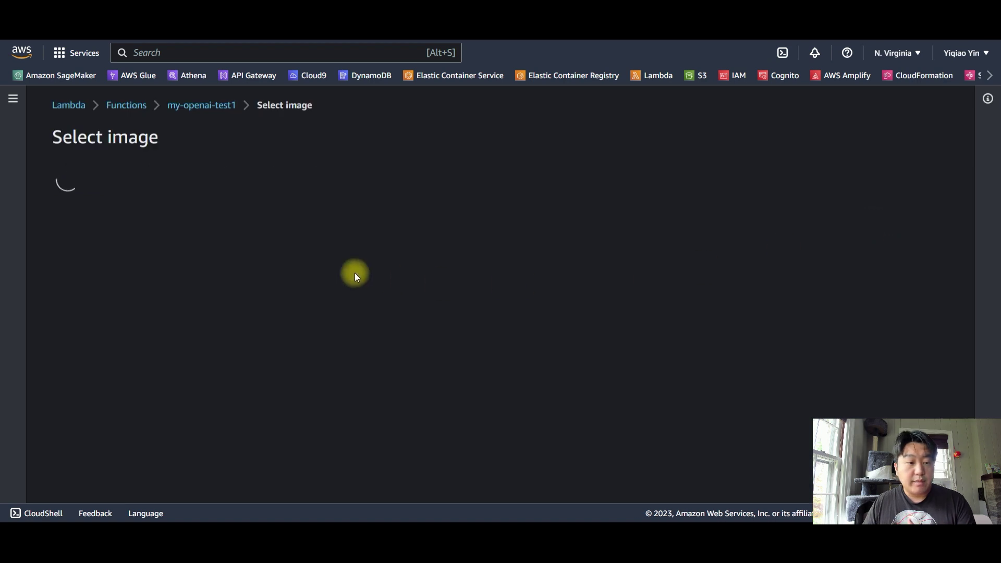
pyautogui.click(219, 320)
pyautogui.hotkey('ctrl', 'a')
pyautogui.hotkey('ctrl', 'v')
pyautogui.moveTo(358, 321); pyautogui.dragTo(386, 321)
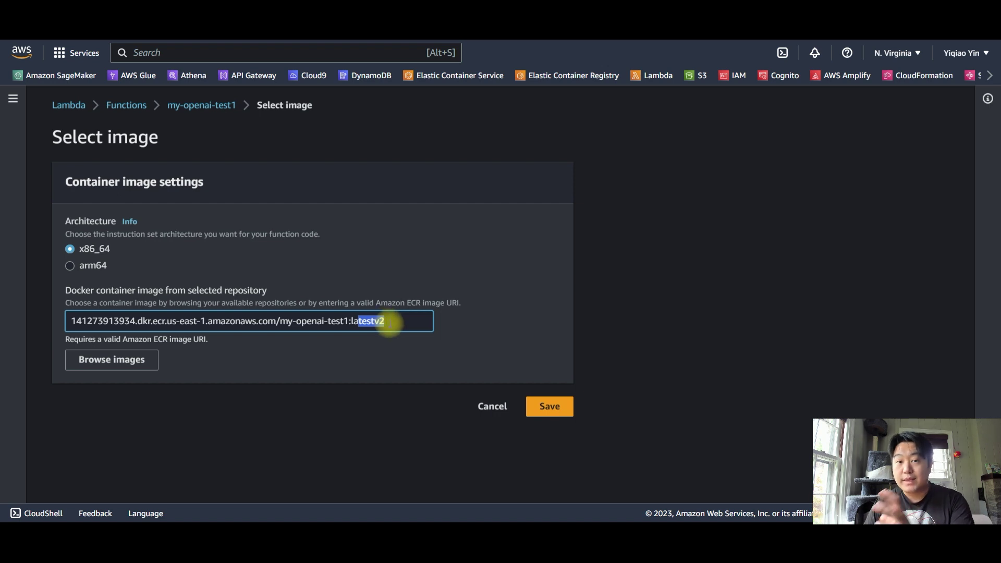
# Select the latestv2 image from Browse images and save it to the function
pyautogui.click(133, 359)
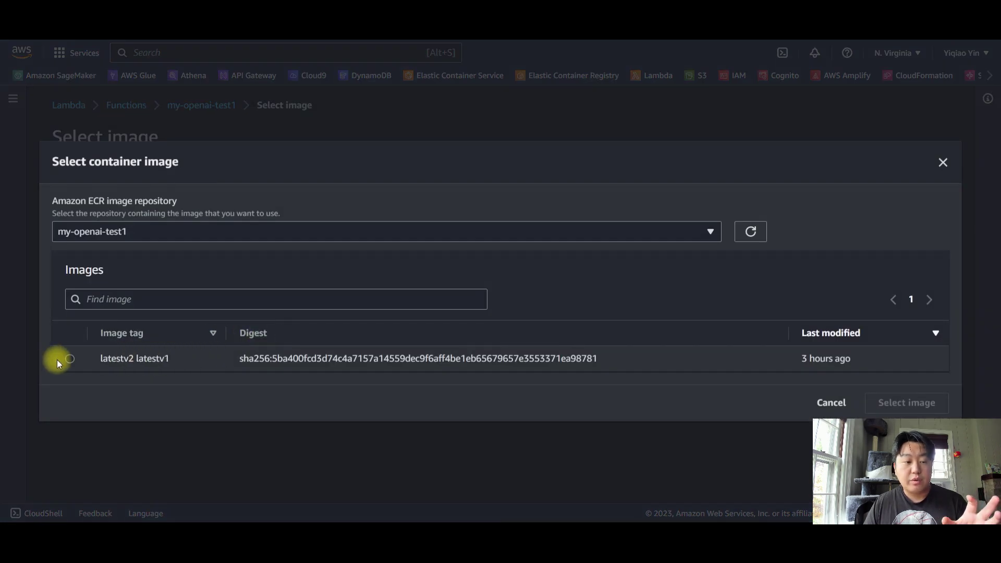
pyautogui.click(69, 359)
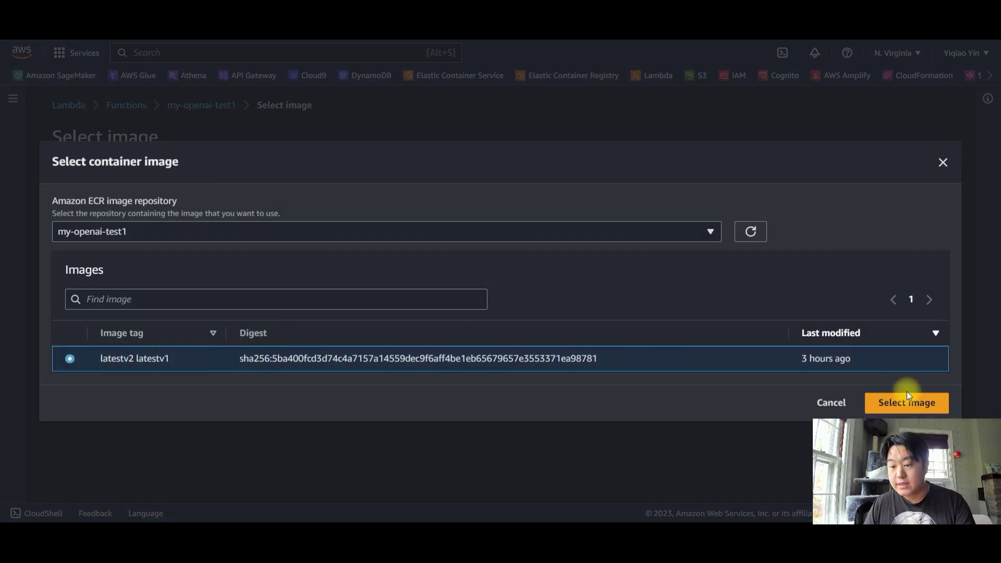
pyautogui.click(907, 403)
pyautogui.click(555, 412)
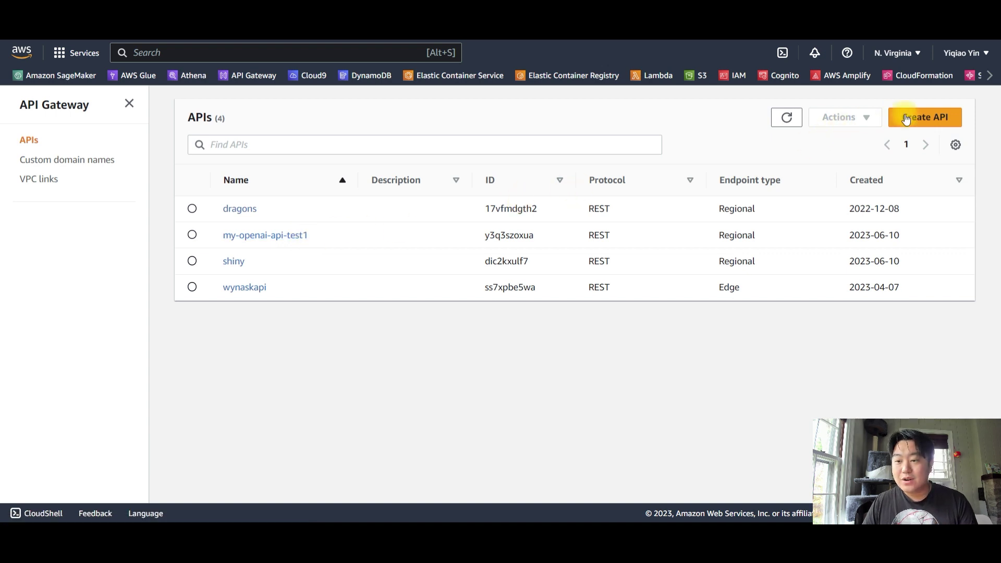
# Build a new REST API named my-openai-api-test2 and create it
pyautogui.click(925, 117)
pyautogui.scroll(-2, 532, 288)
pyautogui.scroll(-1, 533, 288)
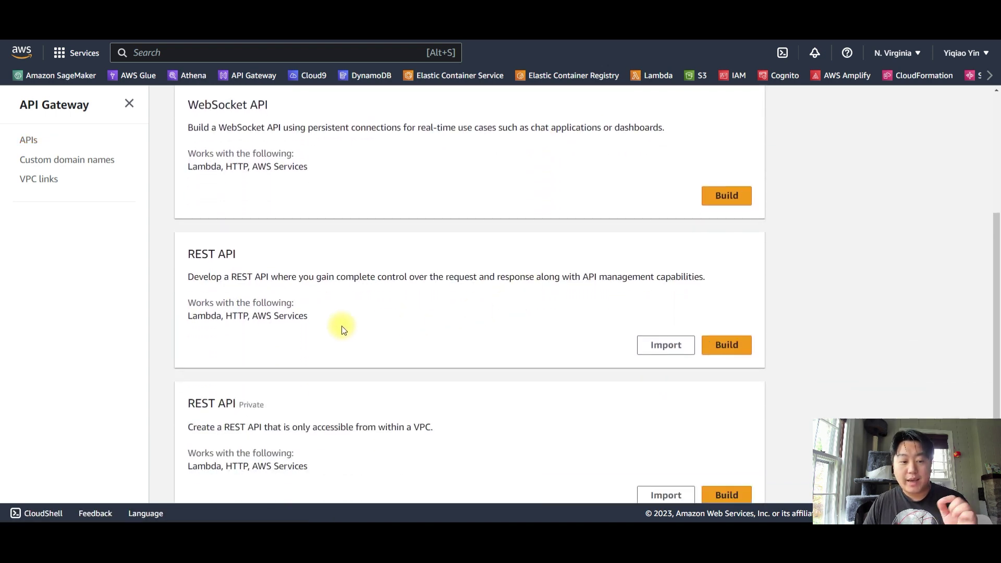
pyautogui.click(722, 346)
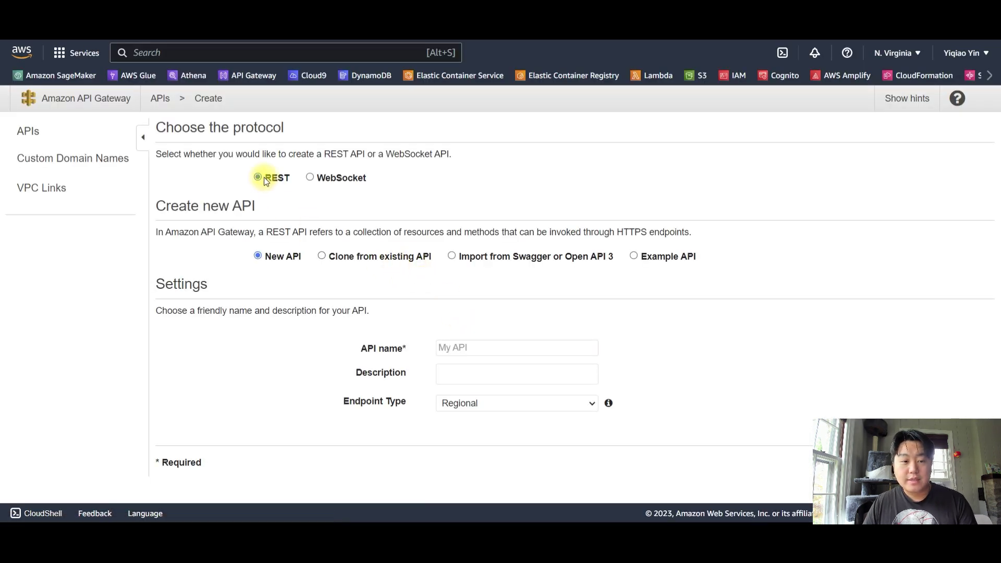
pyautogui.click(462, 348)
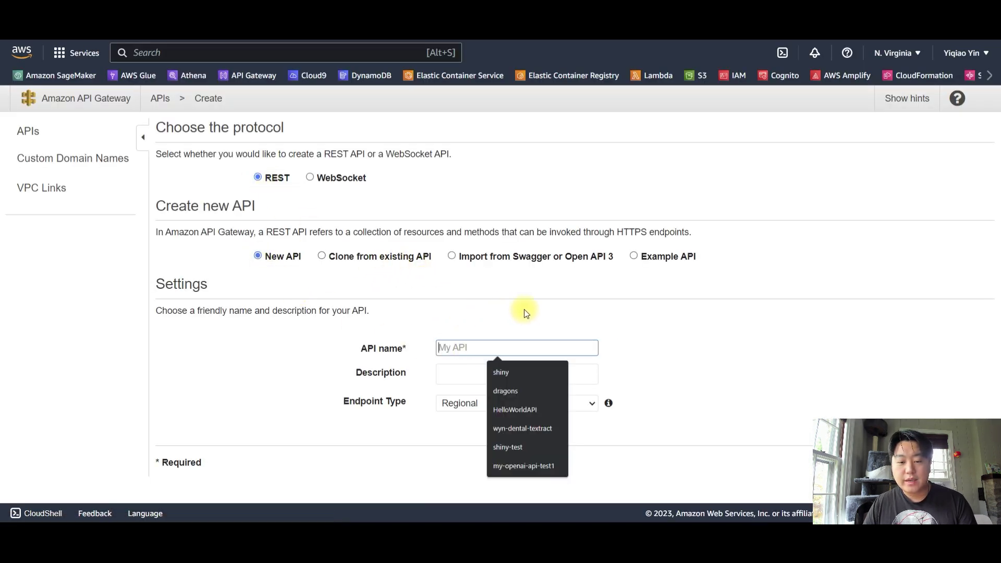
pyautogui.click(523, 466)
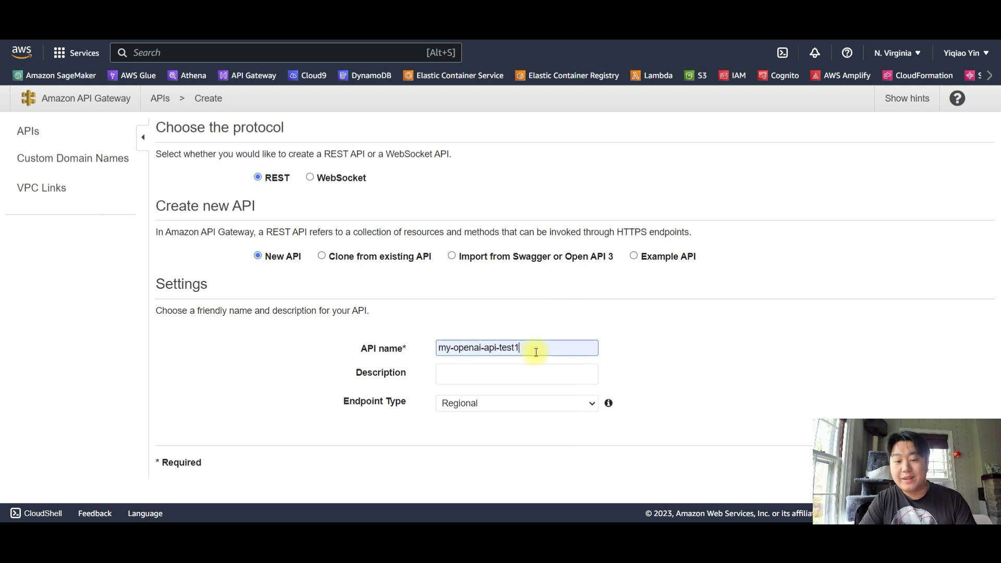
pyautogui.press('BackSpace')
pyautogui.write('2')
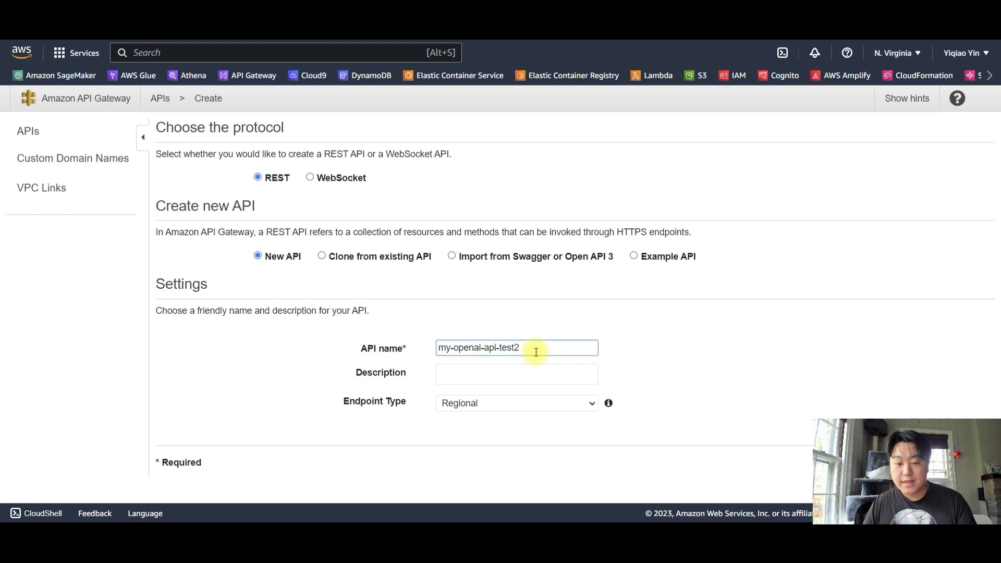
pyautogui.hotkey('ctrl', '-')
pyautogui.hotkey('ctrl', '-')
pyautogui.click(966, 383)
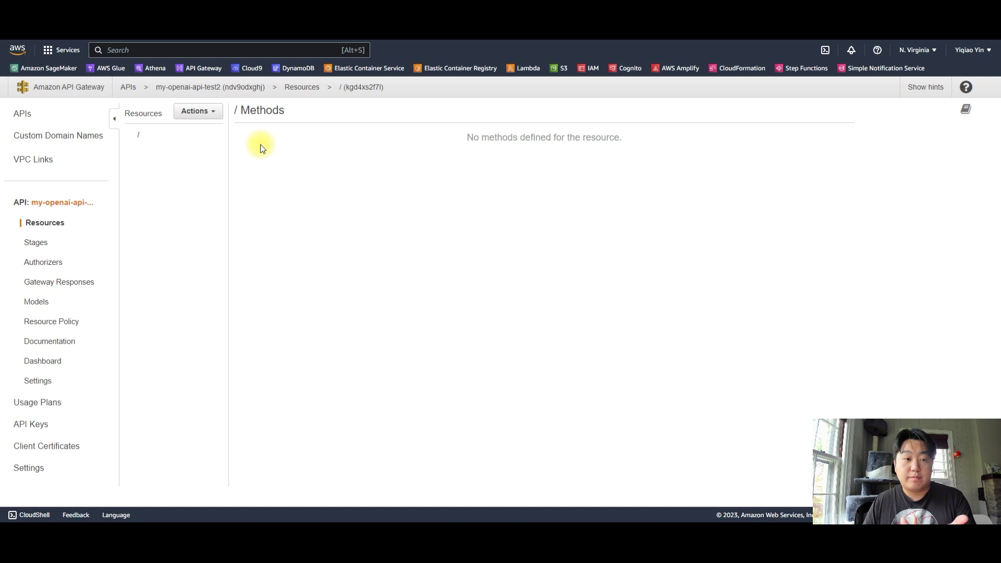
# Create a child resource named myopenaitest2 under the root
pyautogui.click(210, 113)
pyautogui.click(233, 155)
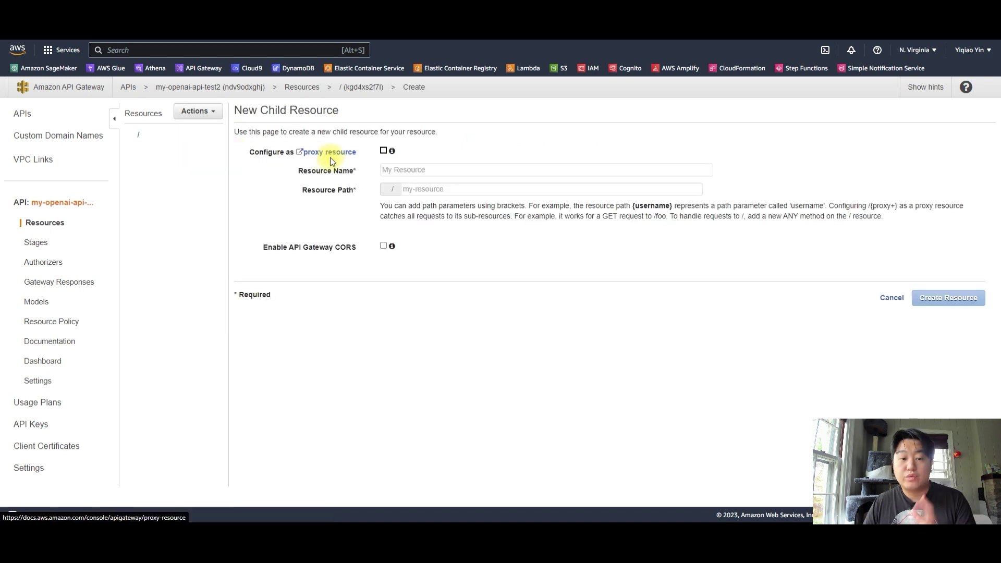
pyautogui.click(413, 170)
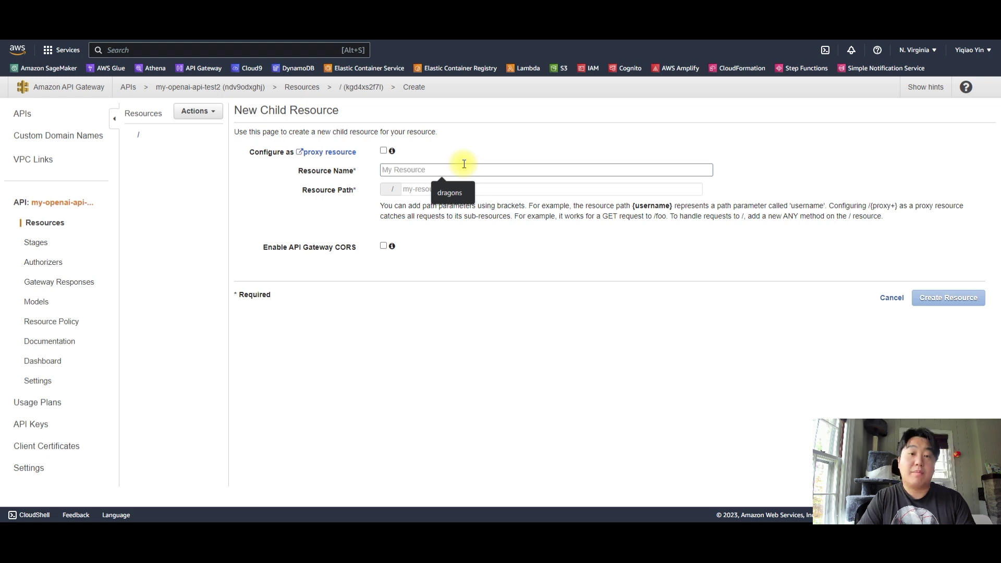
pyautogui.write('my')
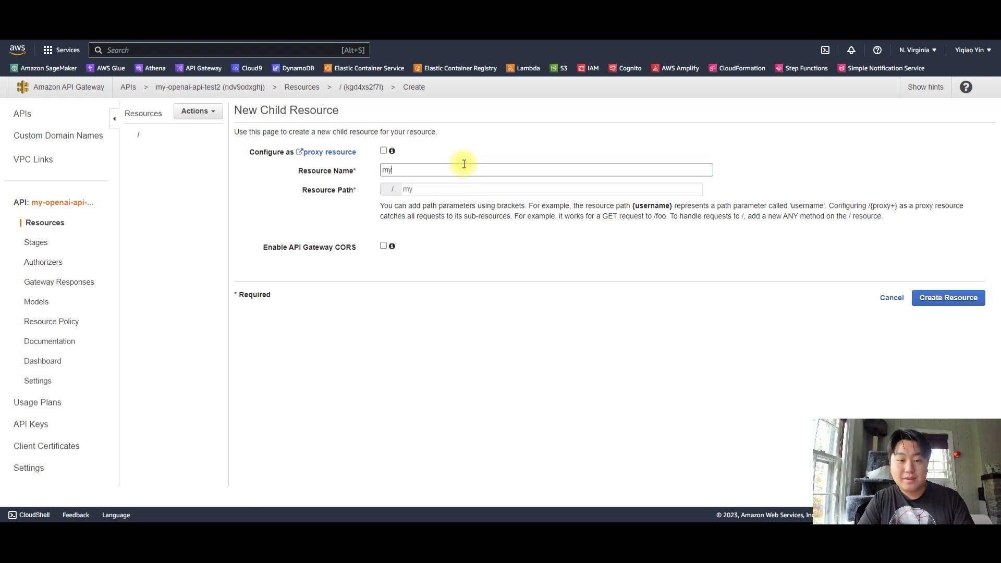
pyautogui.write('opena')
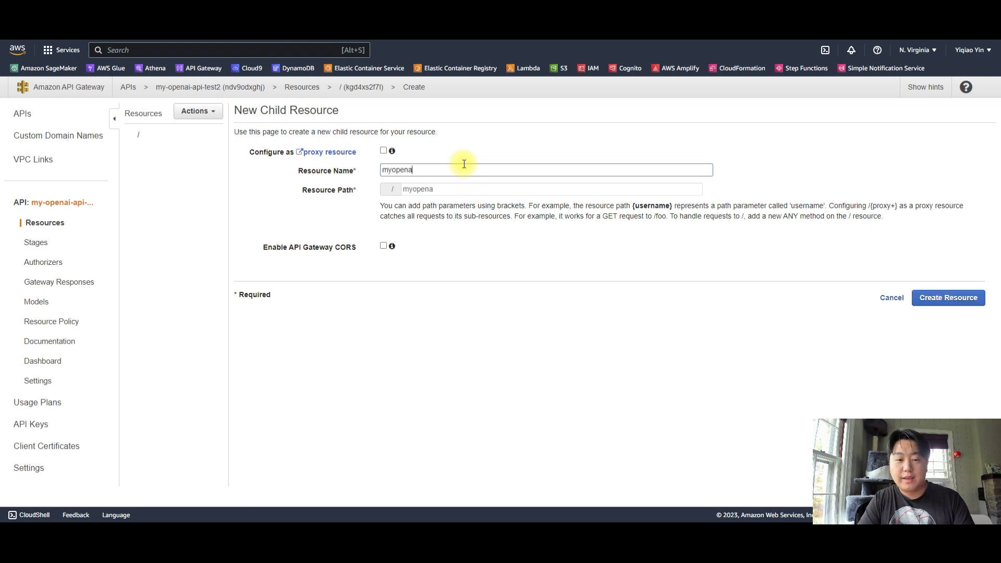
pyautogui.write('itest2')
pyautogui.press('Return')
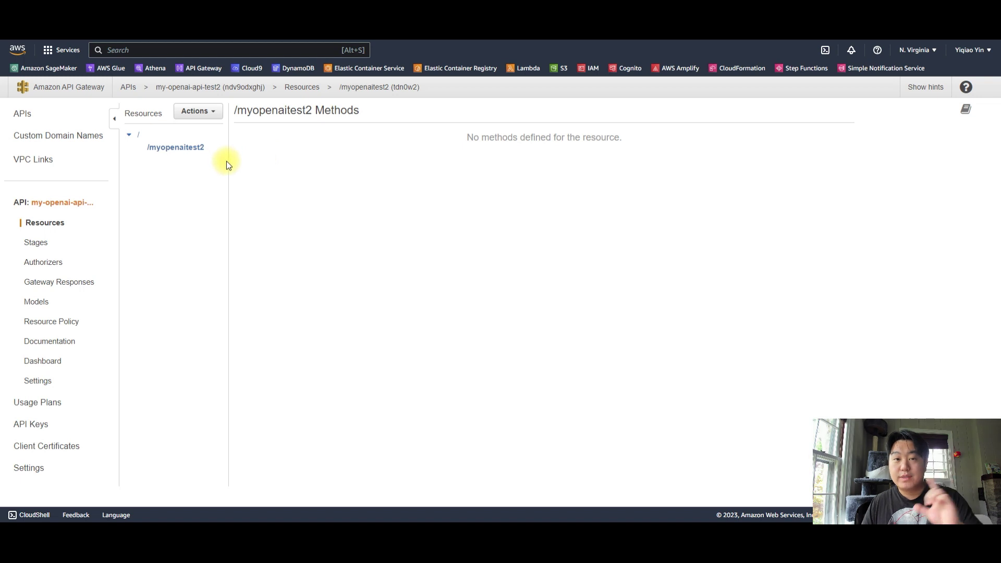
# Add a GET method to the /myopenaitest2 resource
pyautogui.click(217, 118)
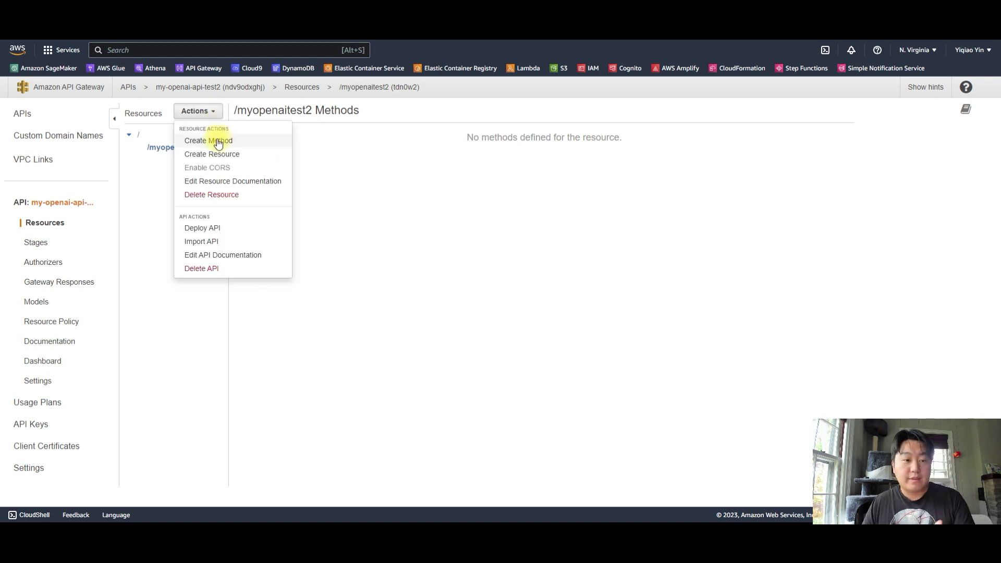
pyautogui.click(211, 140)
pyautogui.click(185, 160)
pyautogui.click(177, 192)
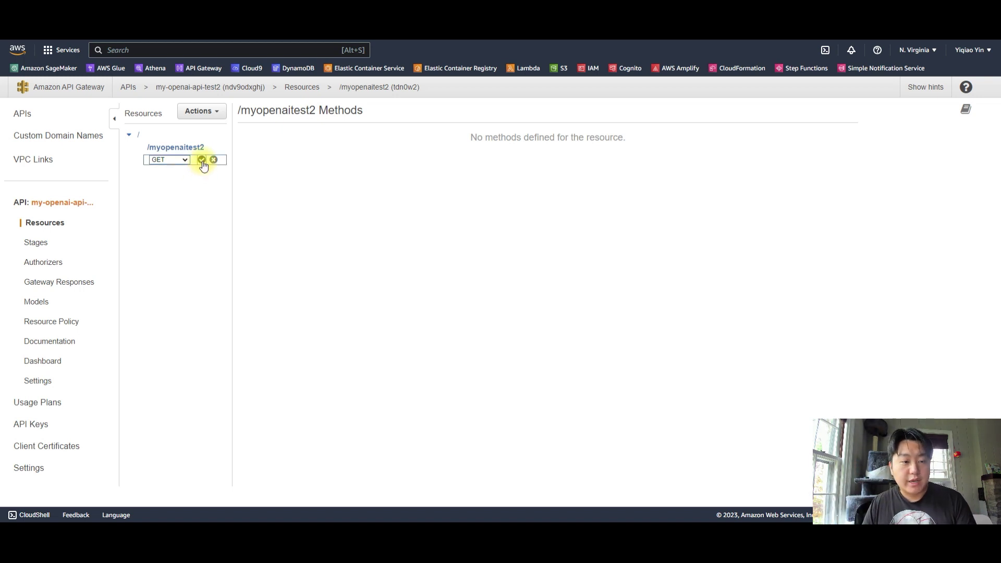
pyautogui.click(202, 160)
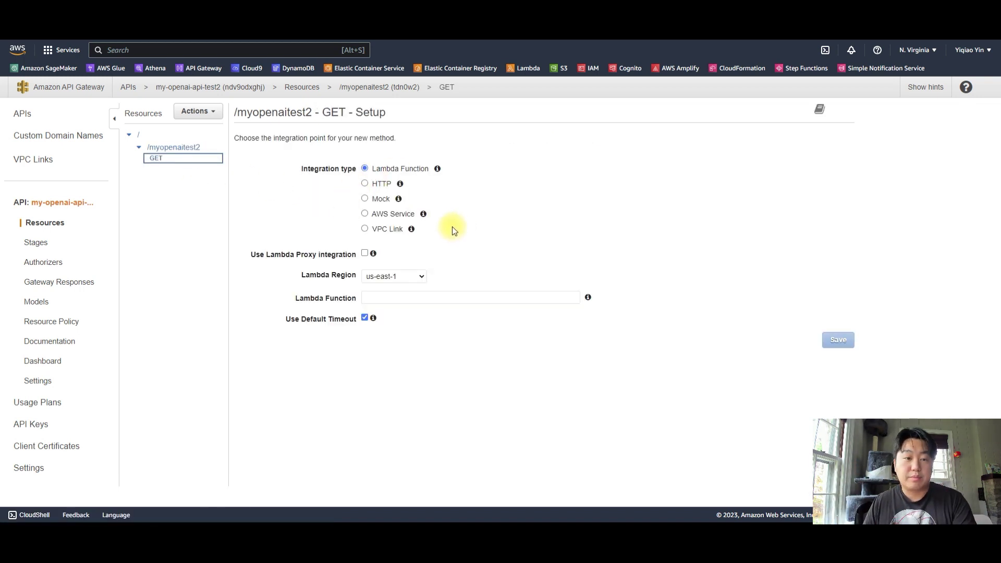
# Choose Lambda Function as the GET integration type and enable Lambda proxy integration
pyautogui.moveTo(332, 112); pyautogui.dragTo(394, 114)
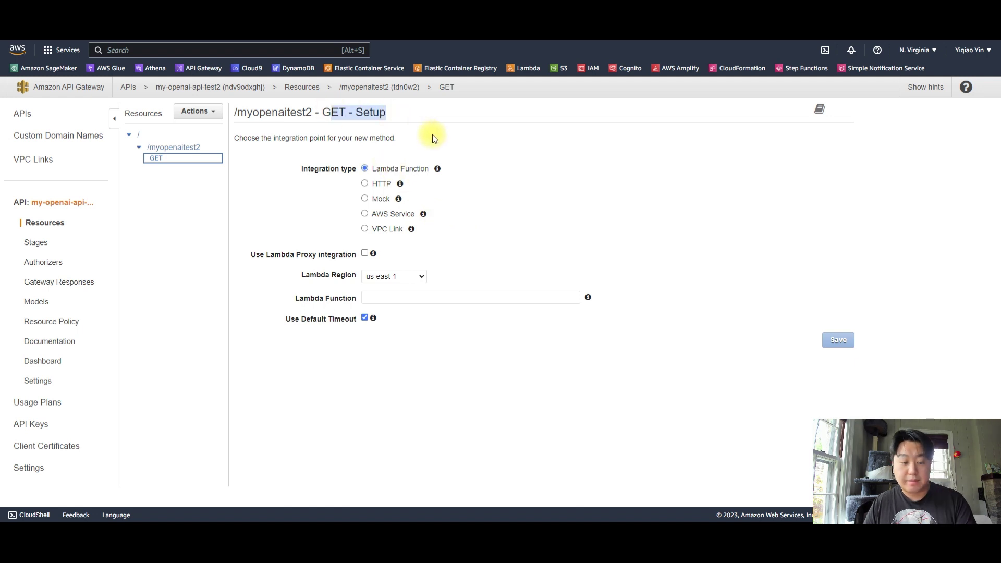
pyautogui.hotkey('ctrl', '+')
pyautogui.hotkey('ctrl', '+')
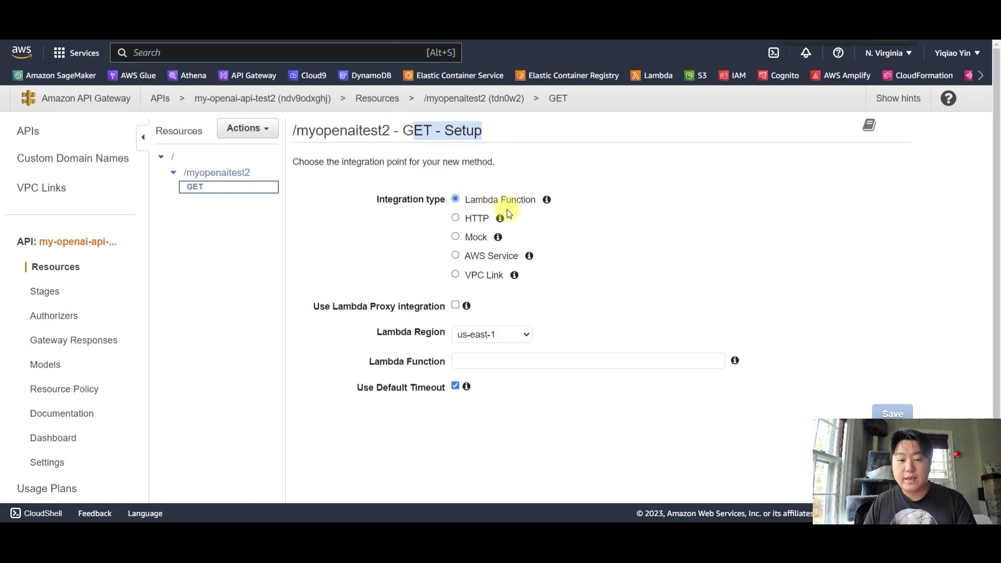
pyautogui.click(455, 199)
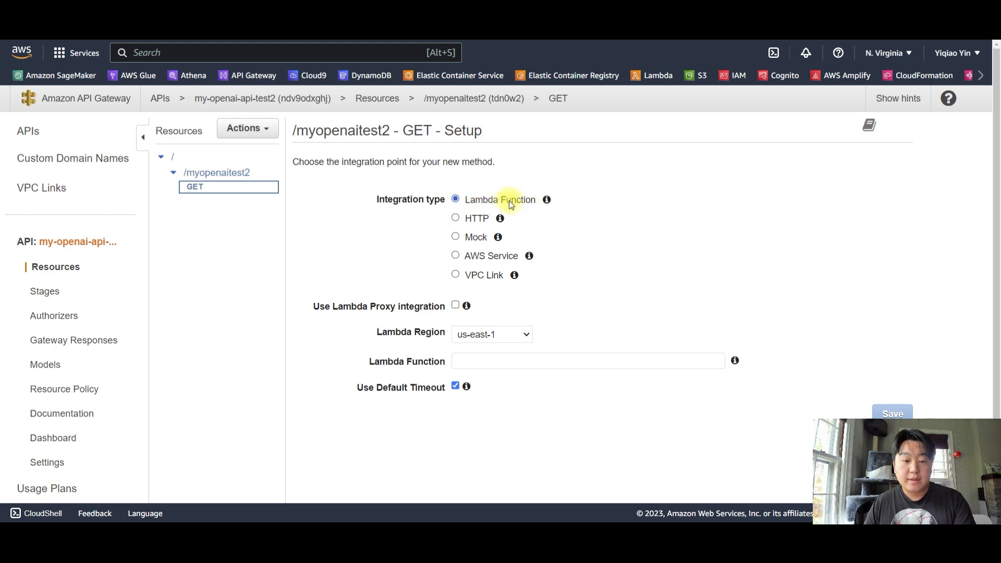
pyautogui.scroll(-1, 392, 261)
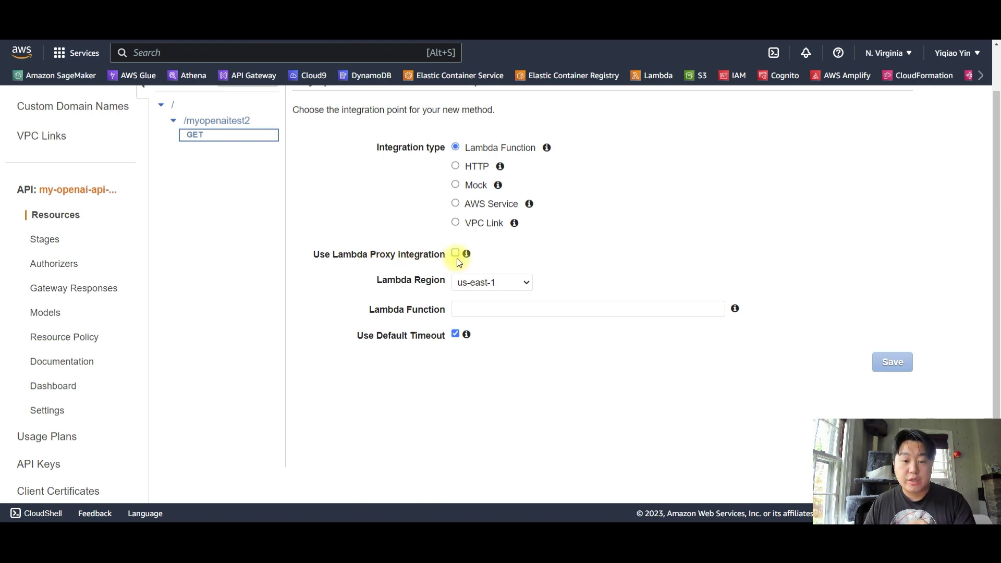
pyautogui.moveTo(467, 256)
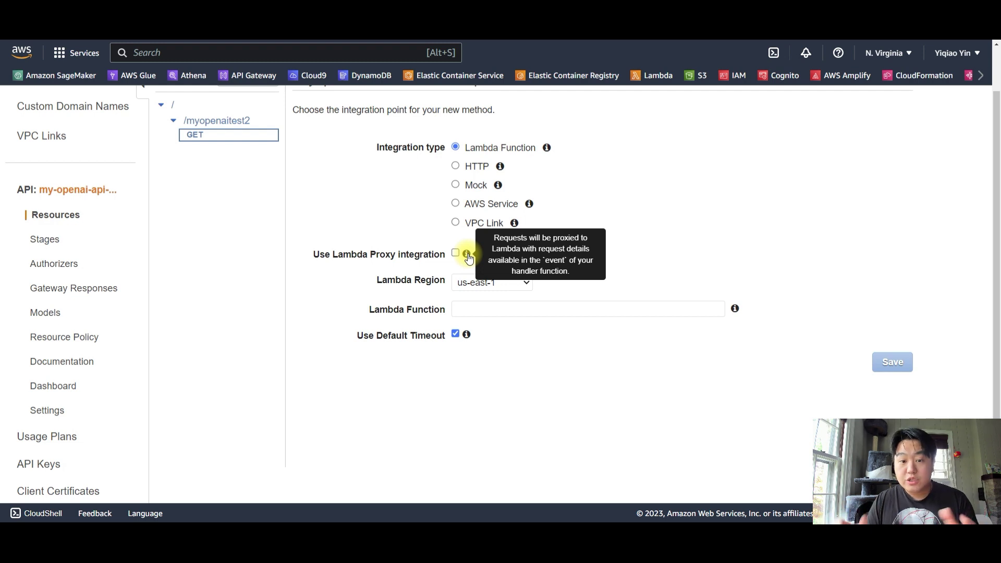
pyautogui.click(456, 254)
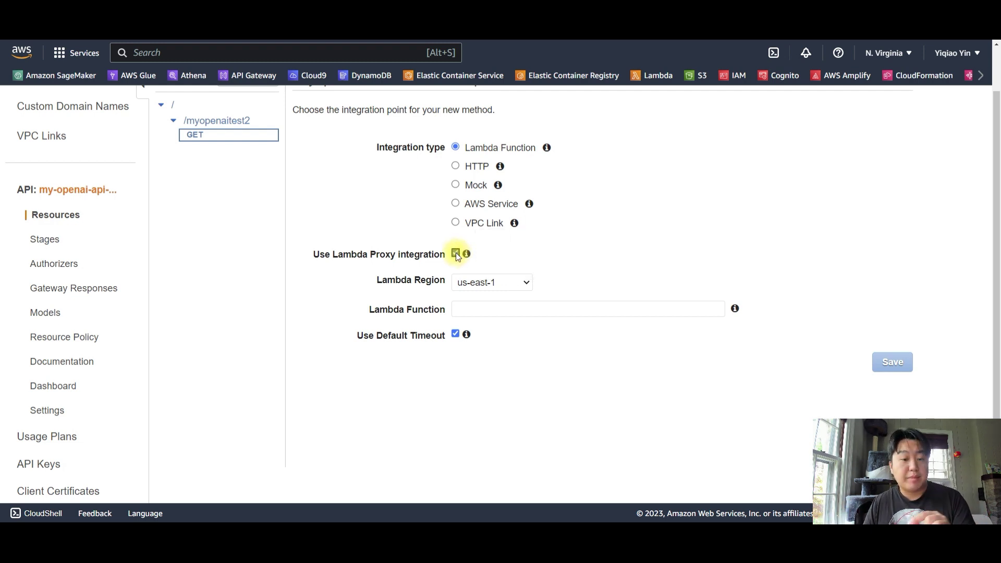
# Set the function to my-openai-test1, save, and allow API Gateway to invoke it
pyautogui.click(531, 310)
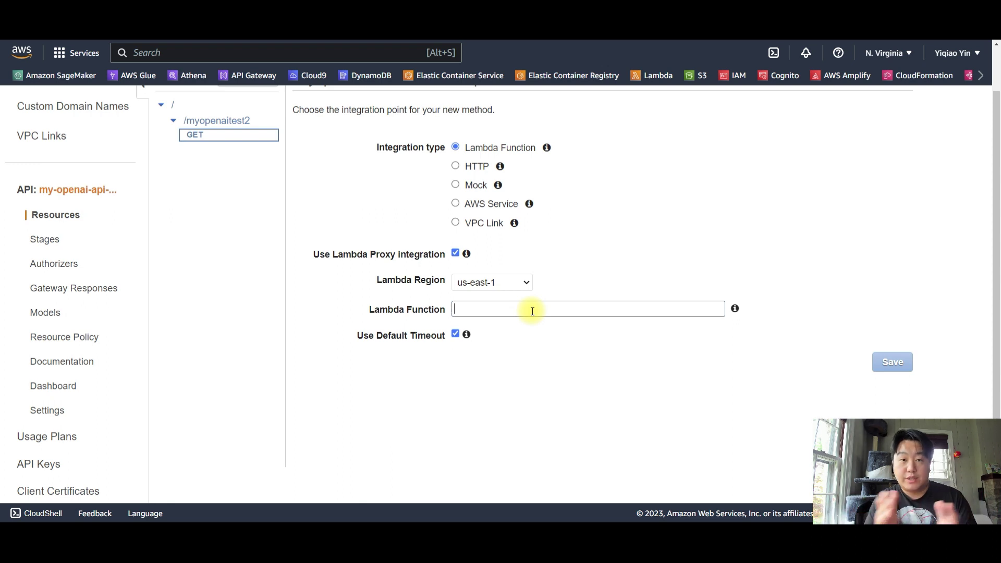
pyautogui.write('my-open')
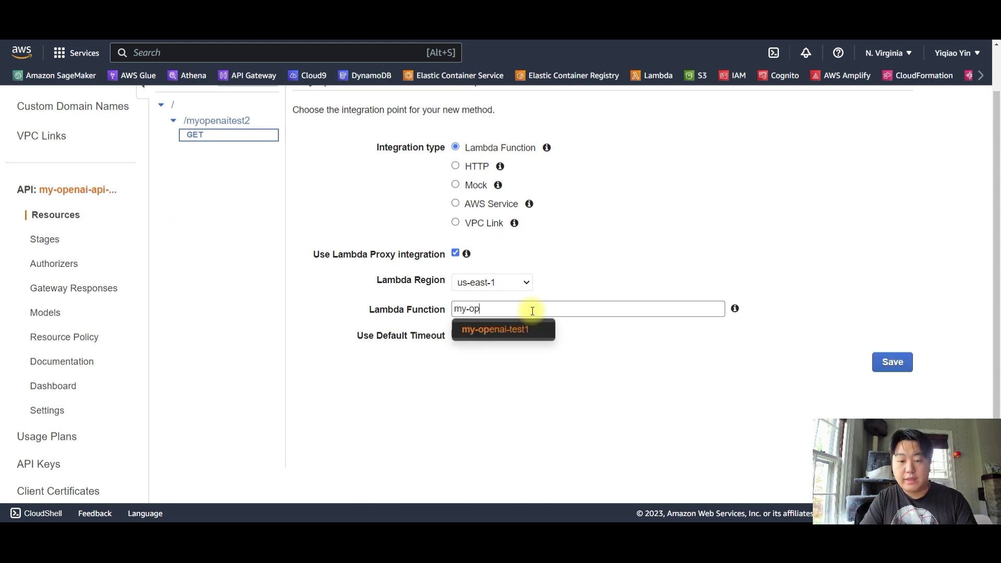
pyautogui.click(534, 329)
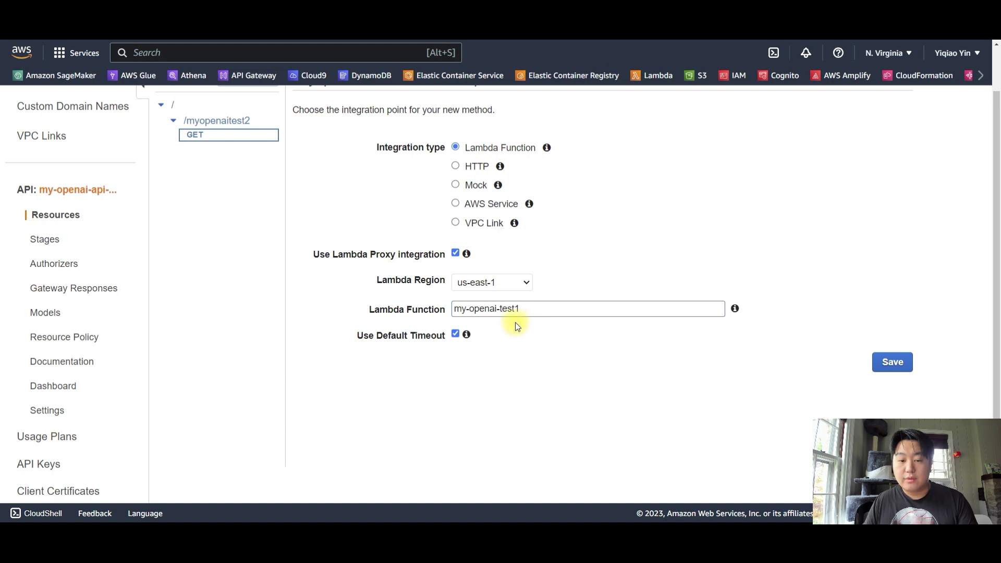
pyautogui.click(893, 362)
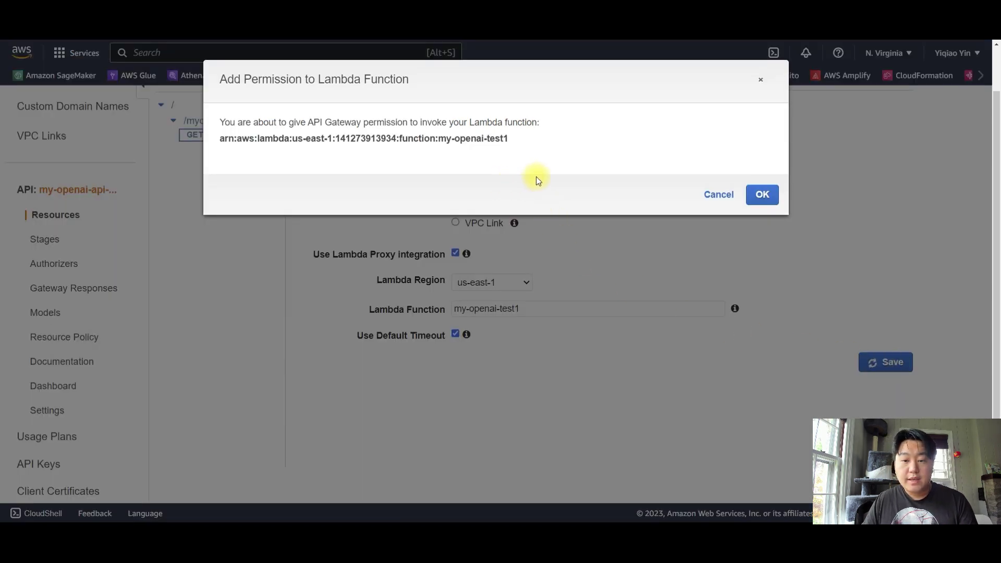
pyautogui.click(761, 198)
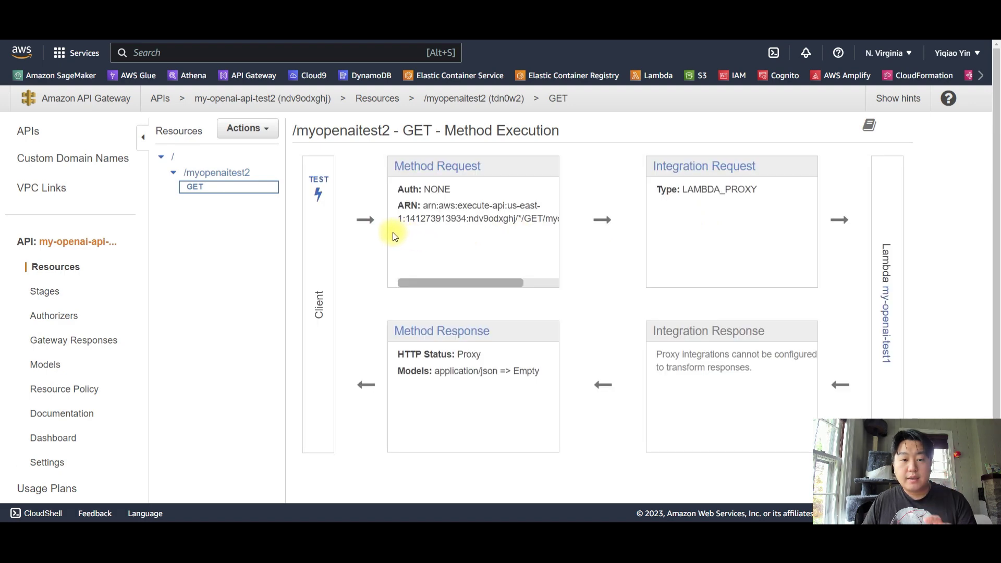
# Open the GET method's test page with the cursor in the Query Strings field
pyautogui.click(318, 186)
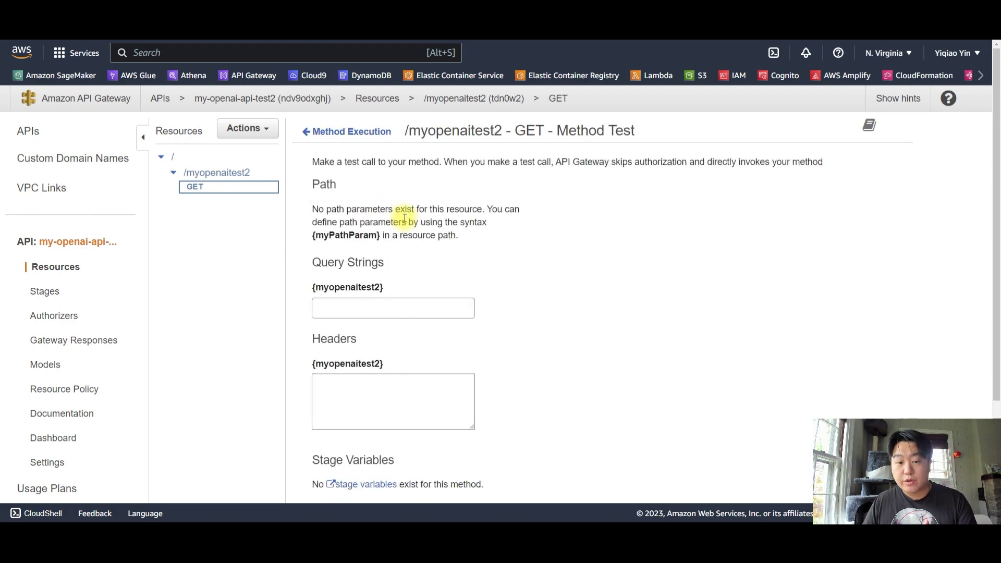
pyautogui.click(409, 310)
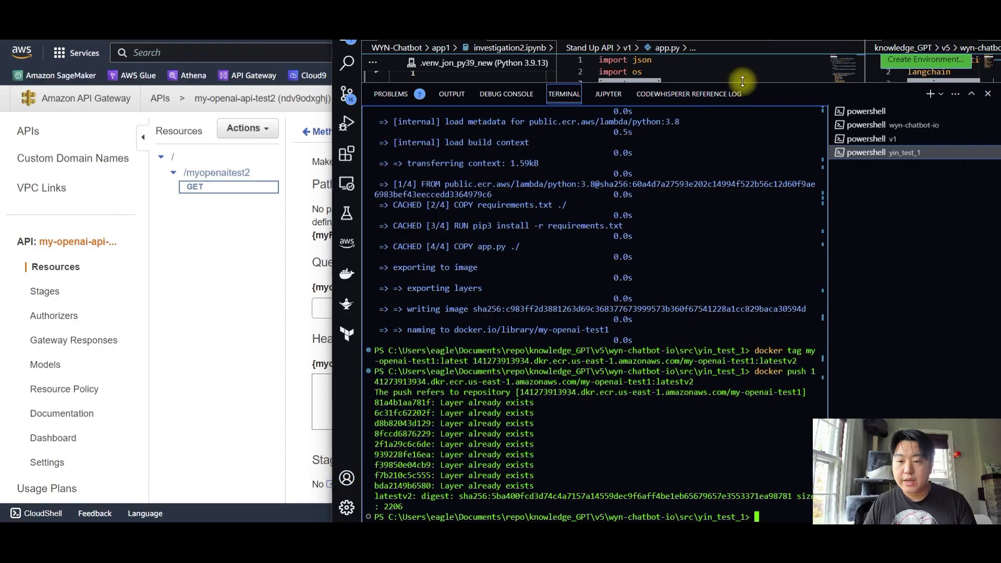
pyautogui.moveTo(744, 82); pyautogui.dragTo(754, 477)
pyautogui.scroll(-10, 670, 281)
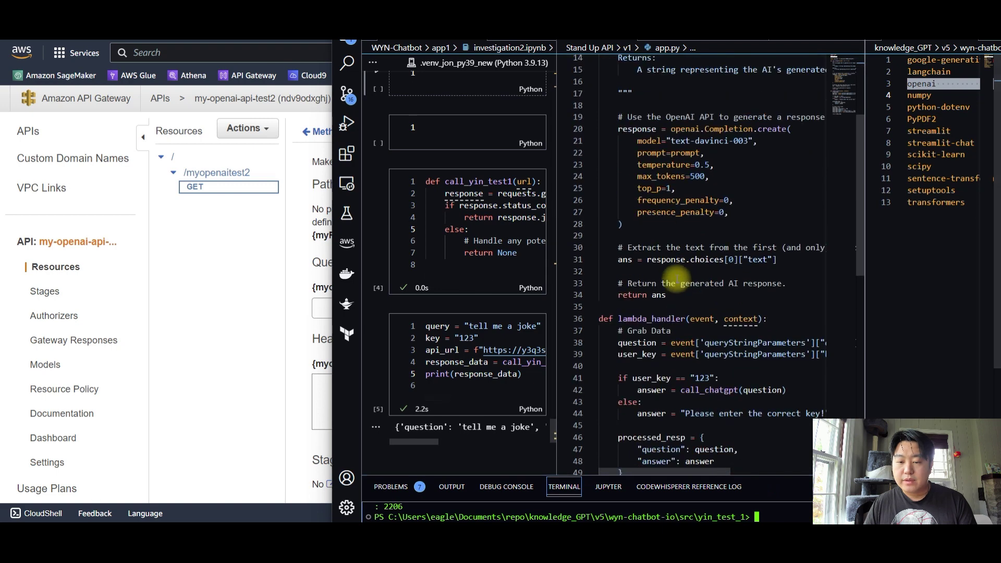
pyautogui.moveTo(557, 225); pyautogui.dragTo(499, 226)
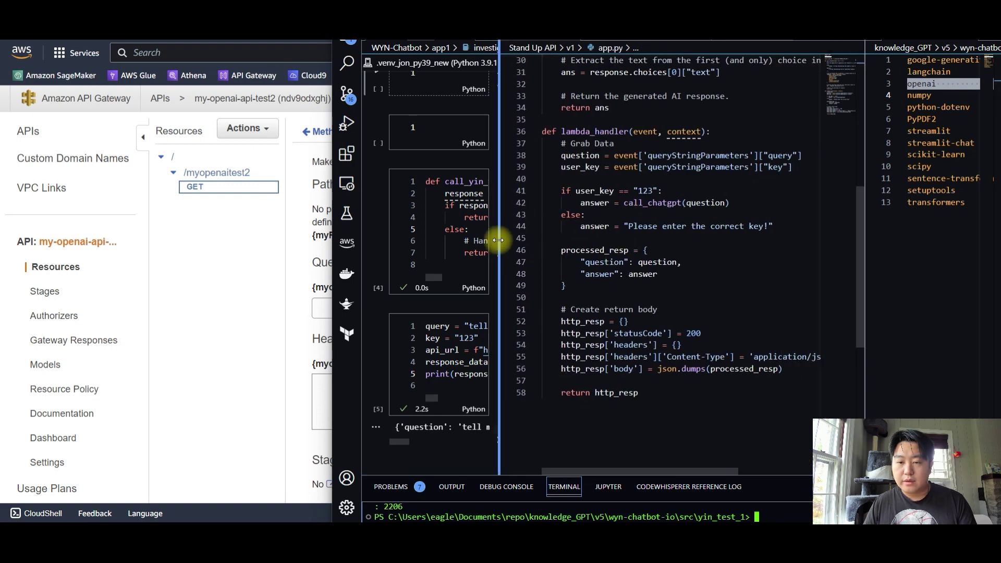
pyautogui.click(656, 132)
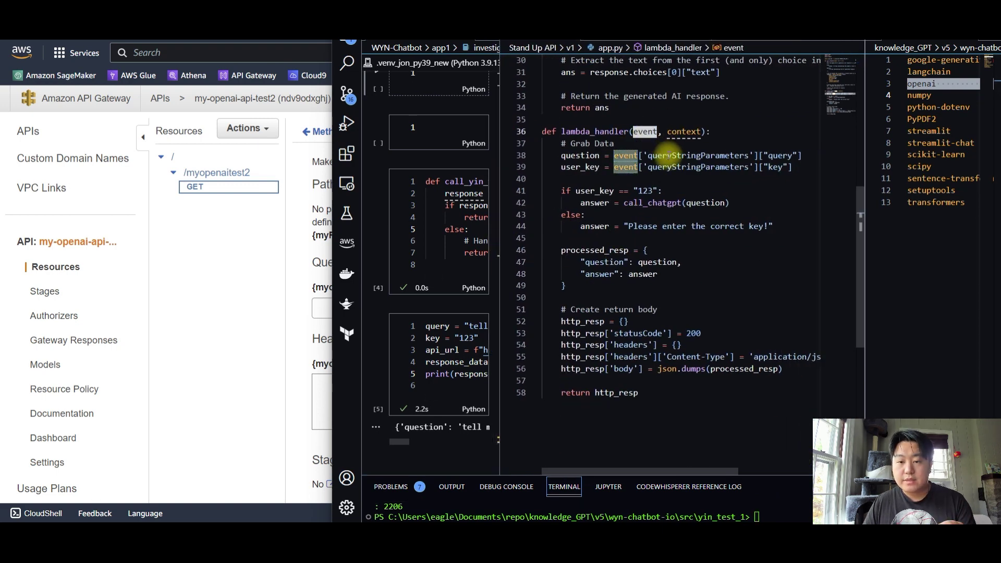
pyautogui.moveTo(768, 155)
pyautogui.mouseDown()
pyautogui.moveTo(783, 157)
pyautogui.moveTo(783, 168)
pyautogui.mouseUp()
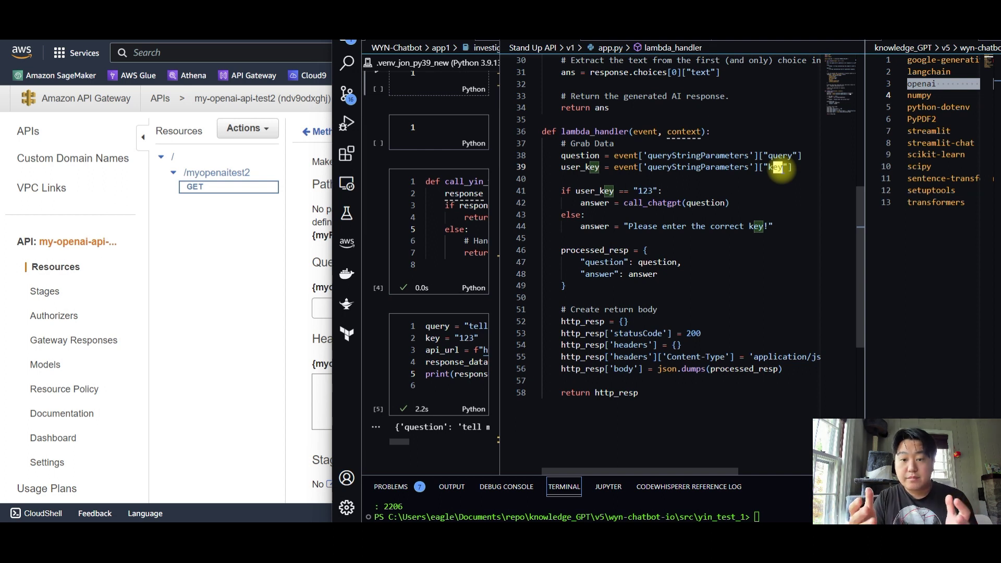
pyautogui.doubleClick(780, 156)
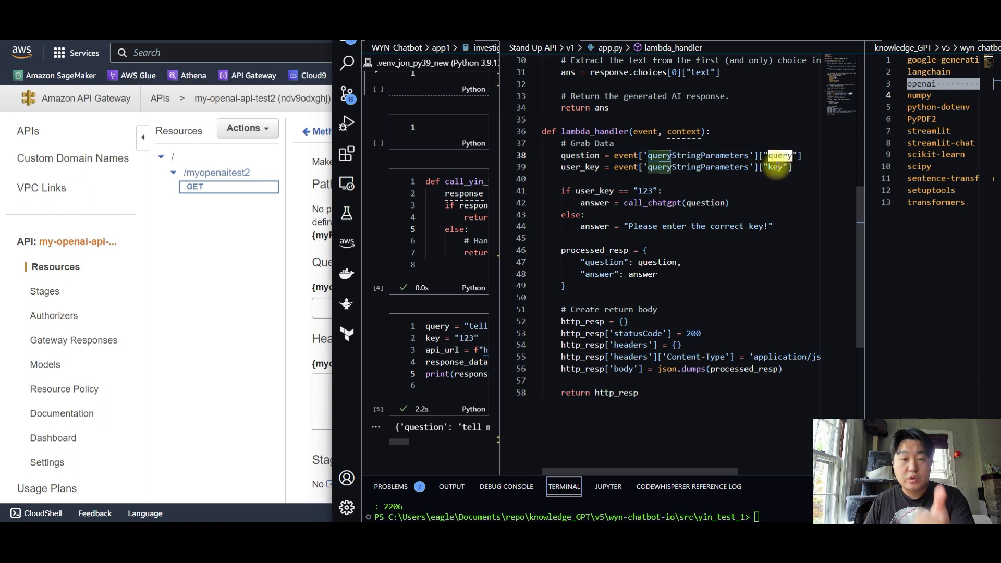
pyautogui.doubleClick(778, 168)
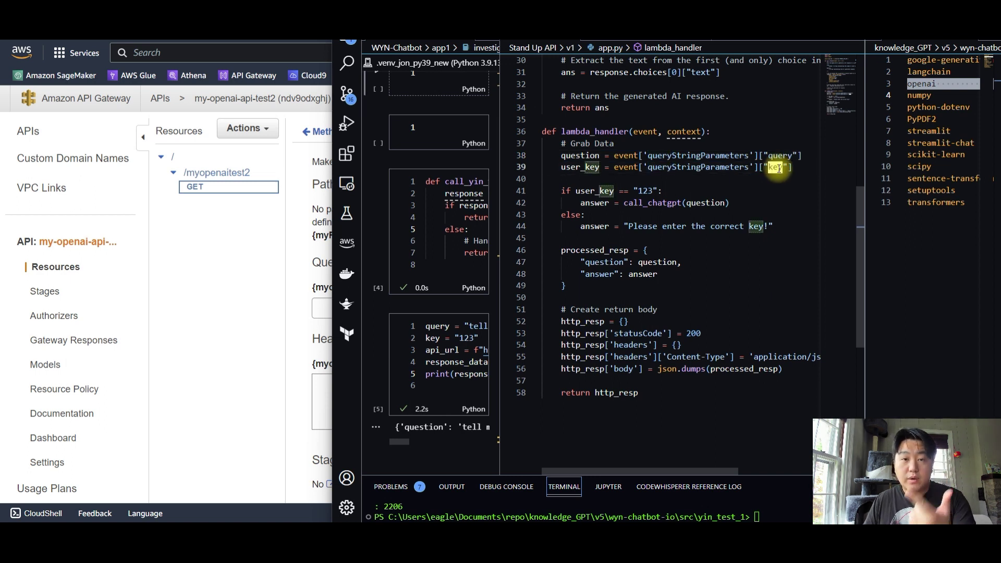
pyautogui.doubleClick(779, 155)
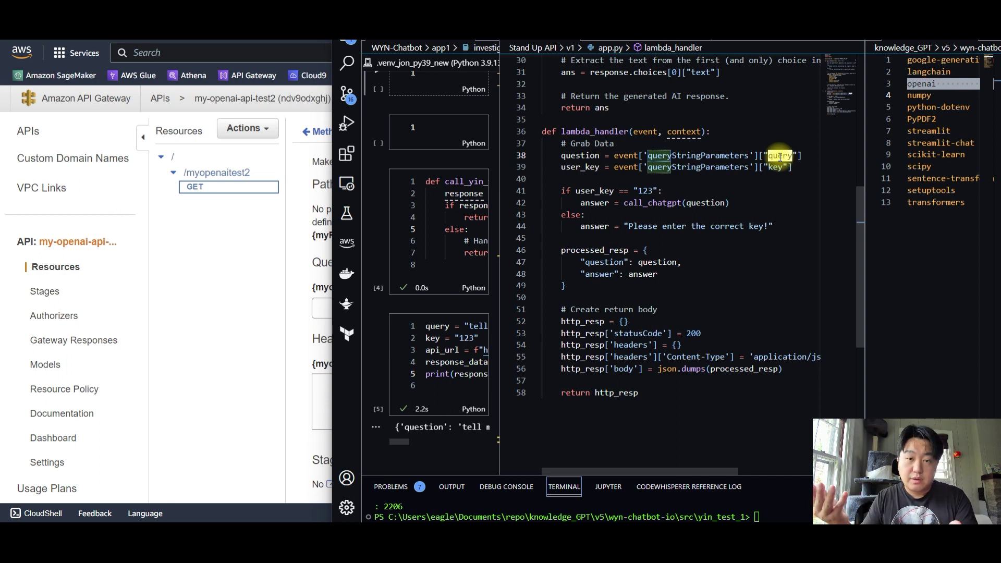
pyautogui.doubleClick(775, 167)
pyautogui.moveTo(624, 190); pyautogui.dragTo(670, 190)
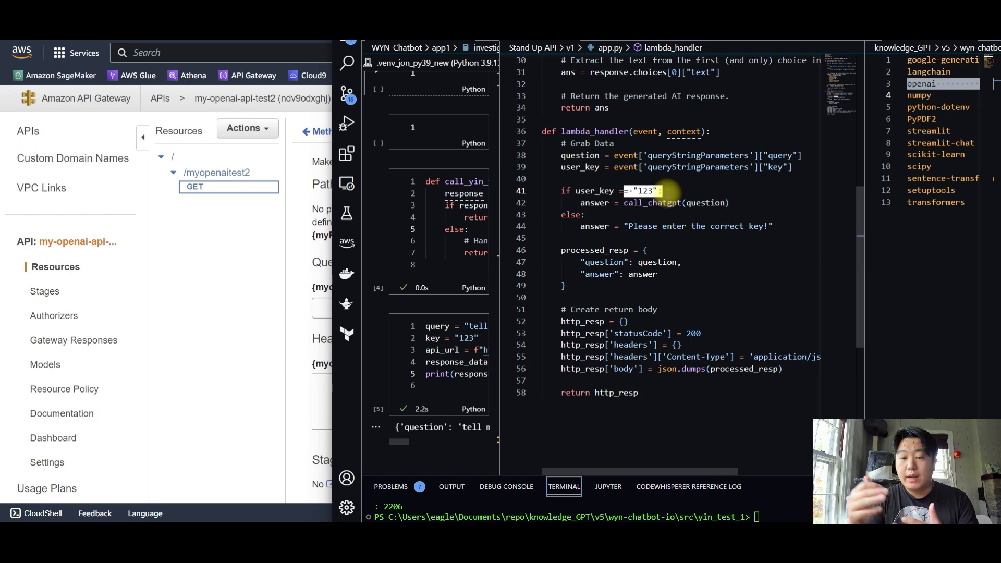
pyautogui.moveTo(662, 203); pyautogui.dragTo(708, 202)
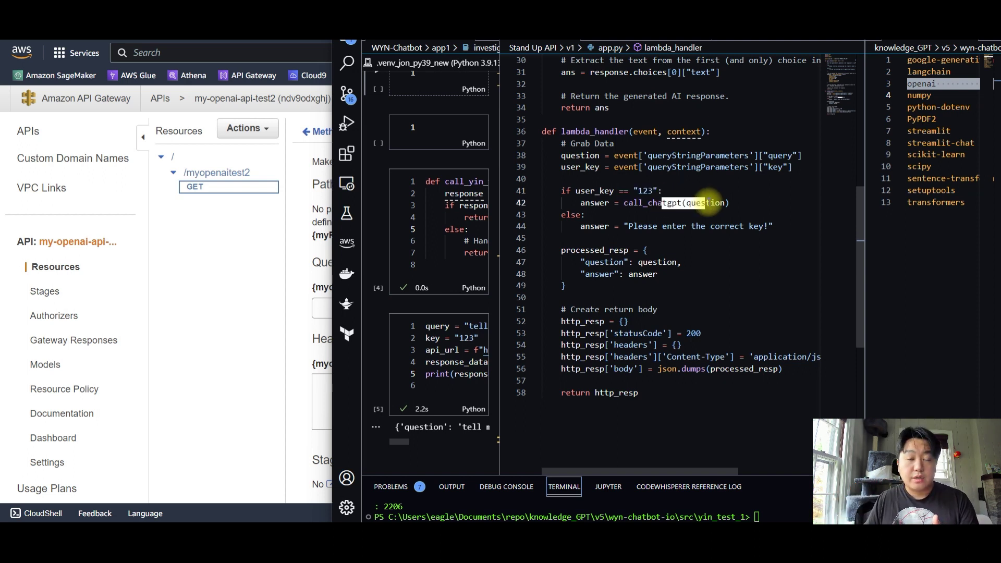
pyautogui.moveTo(655, 206)
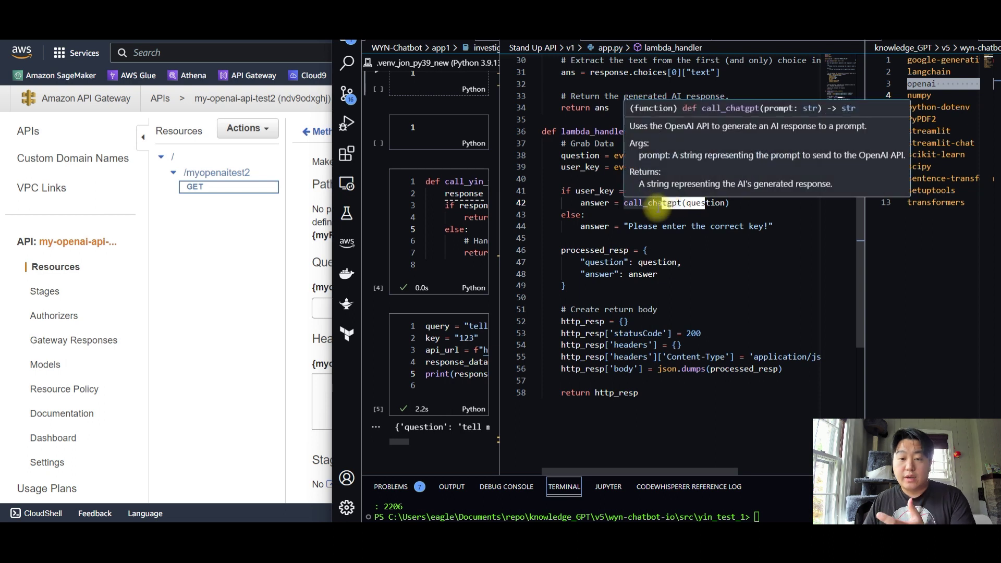
pyautogui.moveTo(633, 226); pyautogui.dragTo(751, 223)
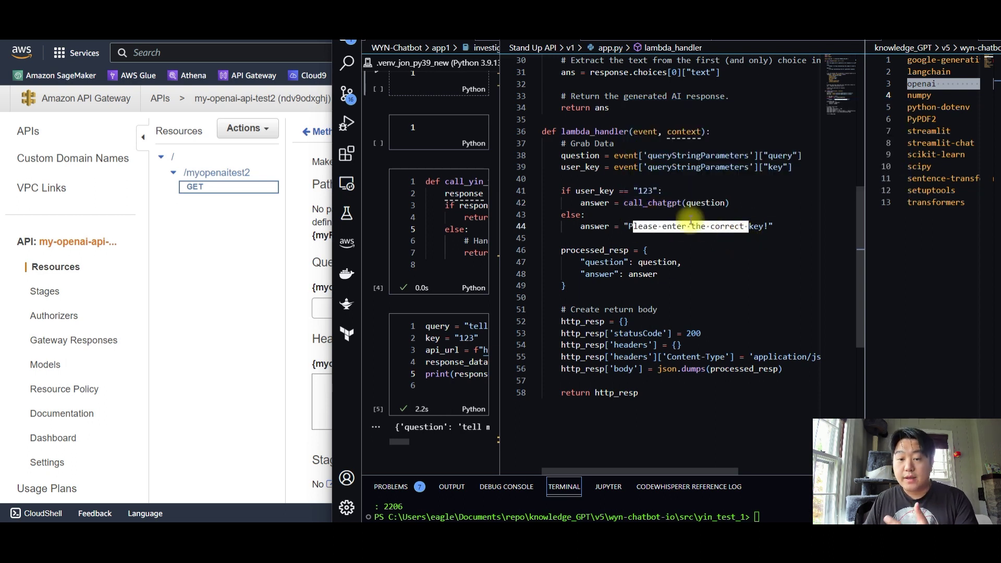
pyautogui.doubleClick(647, 191)
pyautogui.moveTo(682, 202); pyautogui.dragTo(730, 204)
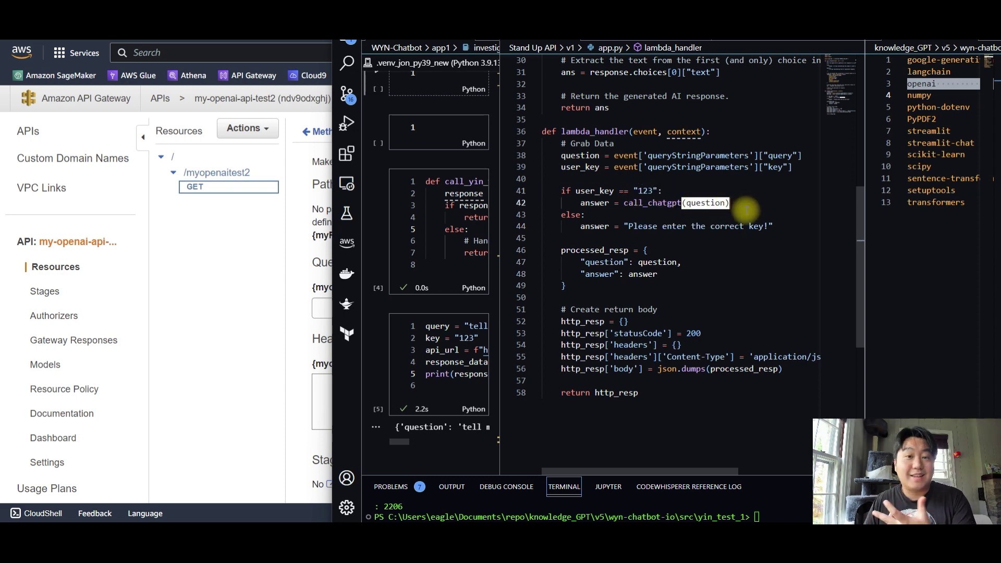
pyautogui.click(287, 275)
pyautogui.click(367, 308)
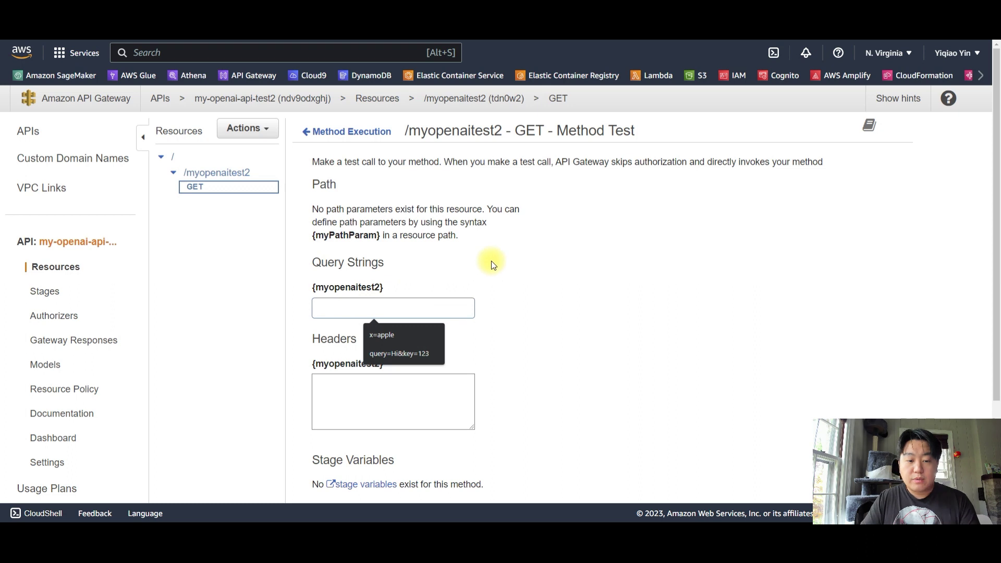
# Test the GET method with query string query=tell-me-a-joke&key=125
pyautogui.write('query=')
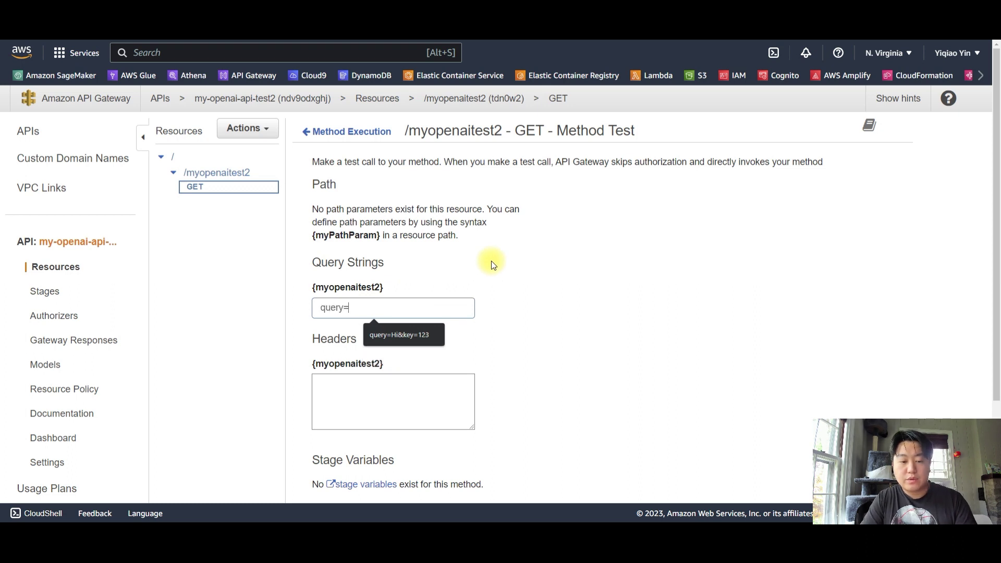
pyautogui.write('tell-me-a-')
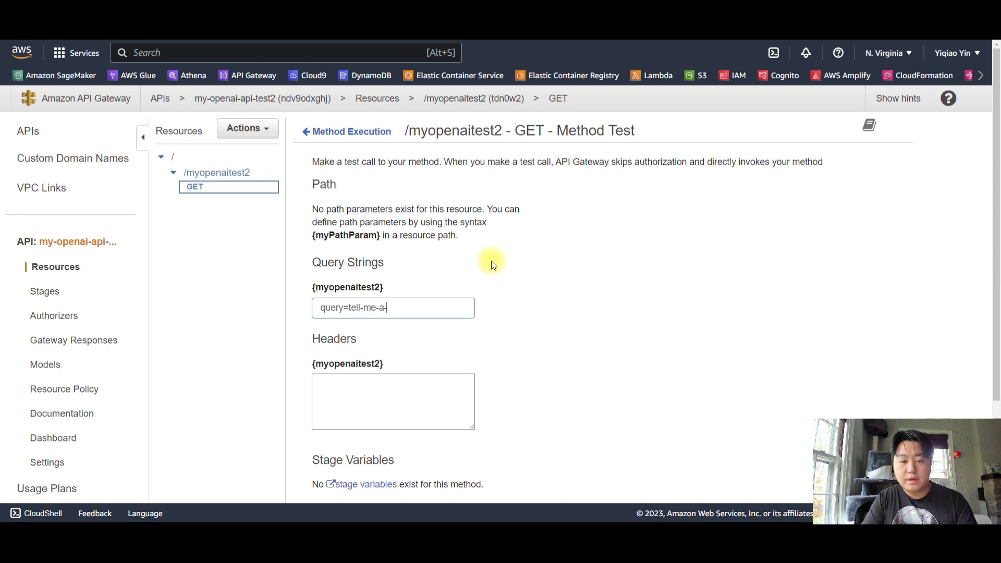
pyautogui.write('joke&key=125')
pyautogui.doubleClick(441, 308)
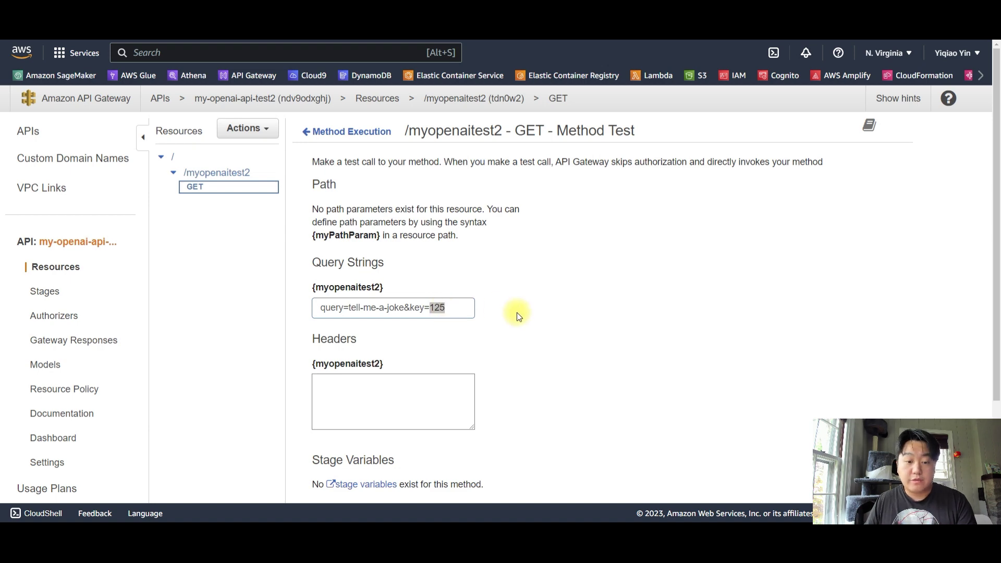
pyautogui.scroll(-3, 513, 308)
pyautogui.click(508, 478)
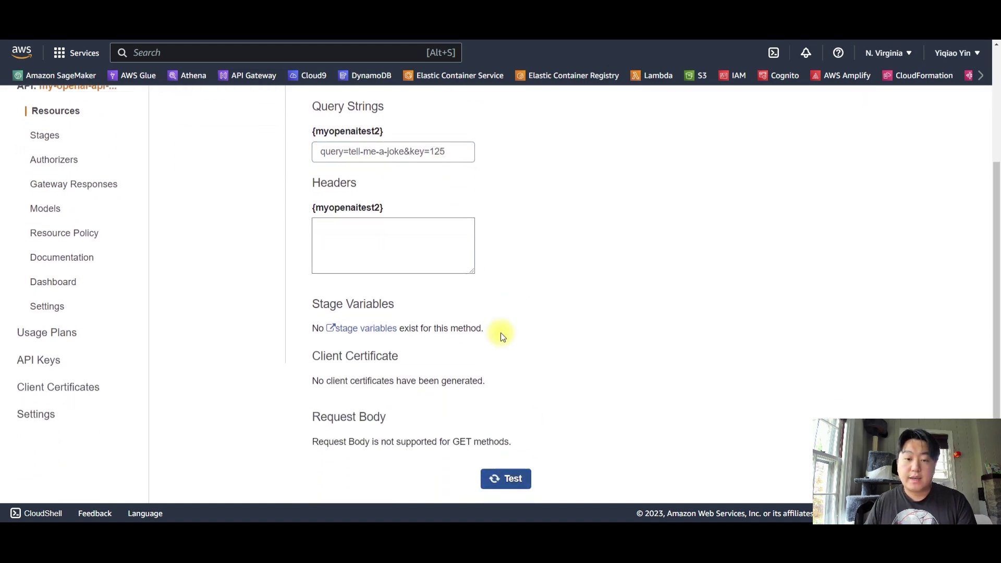
# Review the 'Please enter the correct key!' response and place the caret to edit the key
pyautogui.scroll(1, 521, 257)
pyautogui.scroll(2, 524, 261)
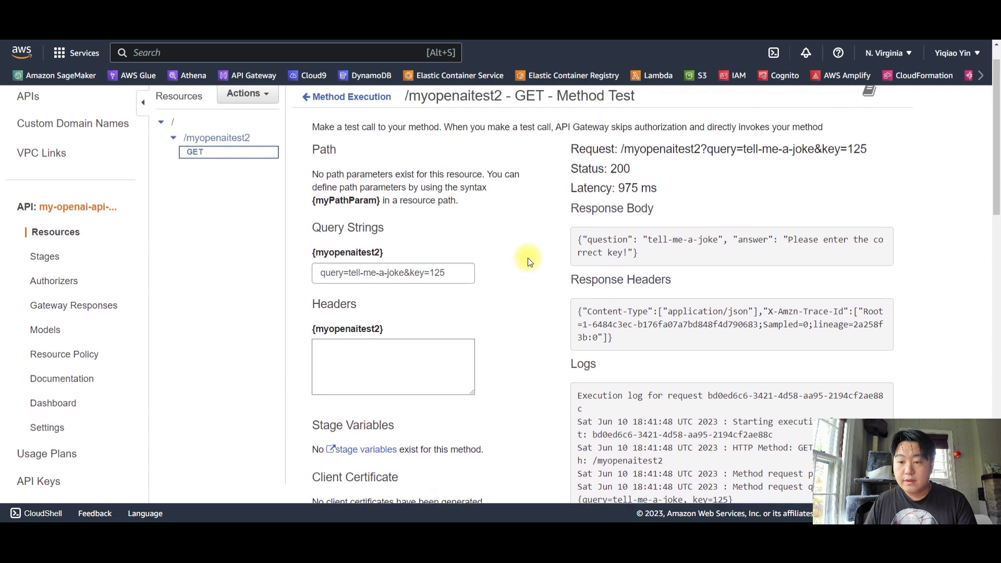
pyautogui.moveTo(588, 240); pyautogui.dragTo(650, 256)
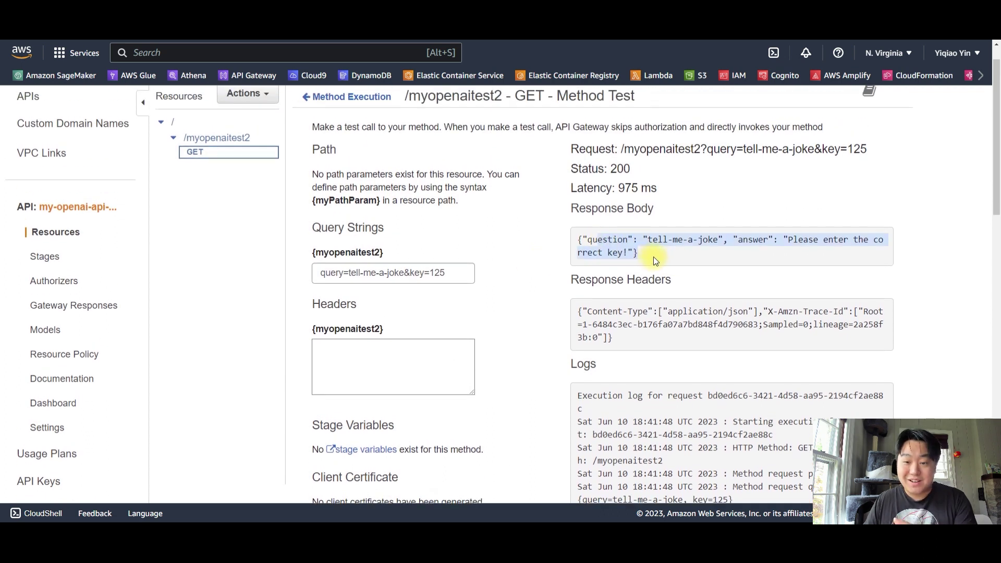
pyautogui.click(700, 249)
pyautogui.moveTo(643, 240); pyautogui.dragTo(720, 241)
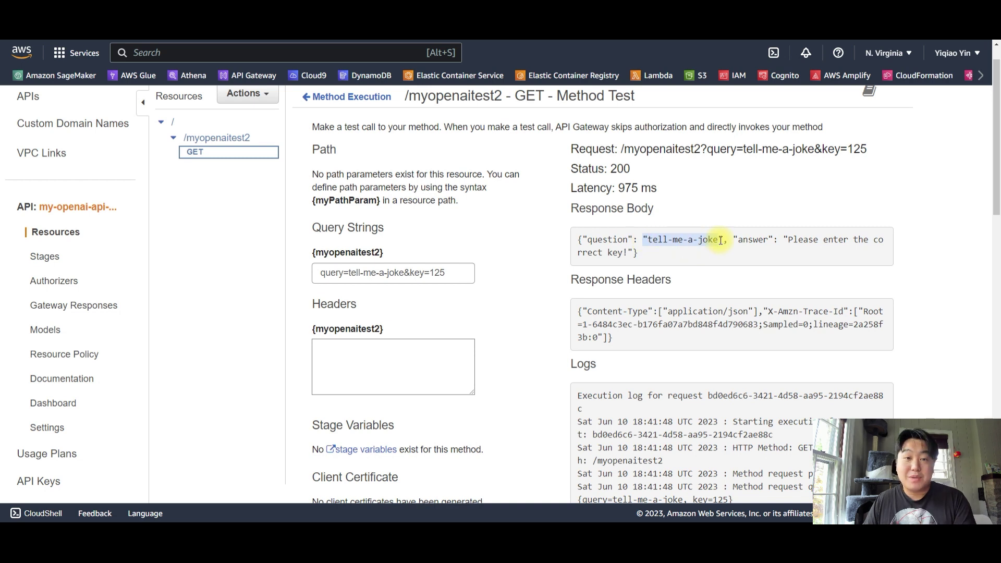
pyautogui.click(741, 241)
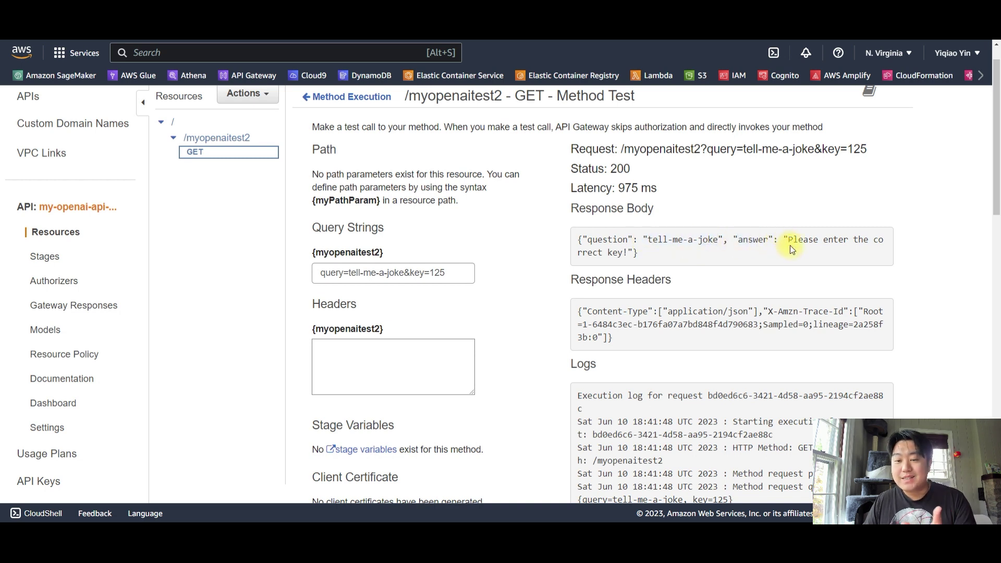
pyautogui.moveTo(787, 240); pyautogui.dragTo(790, 255)
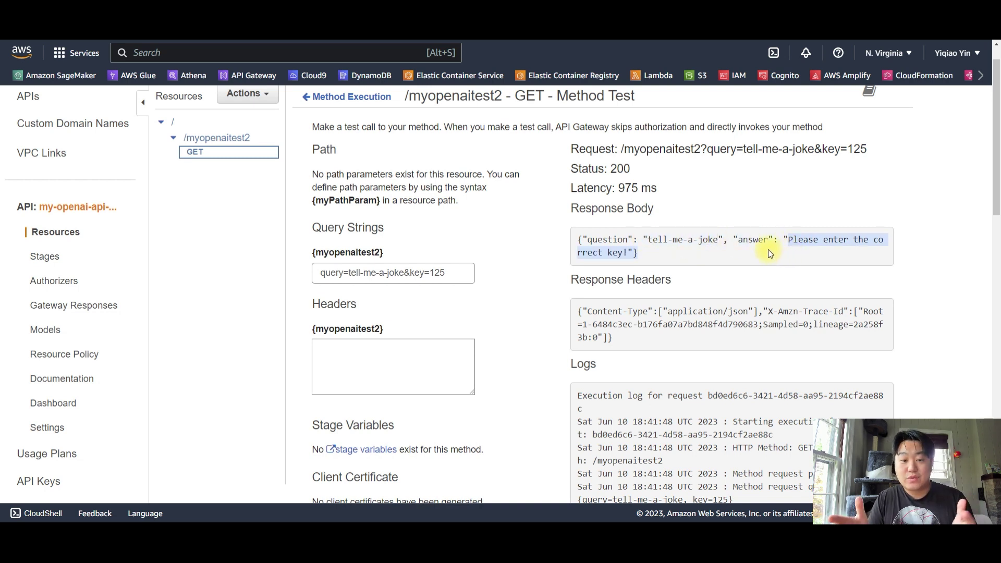
pyautogui.click(456, 274)
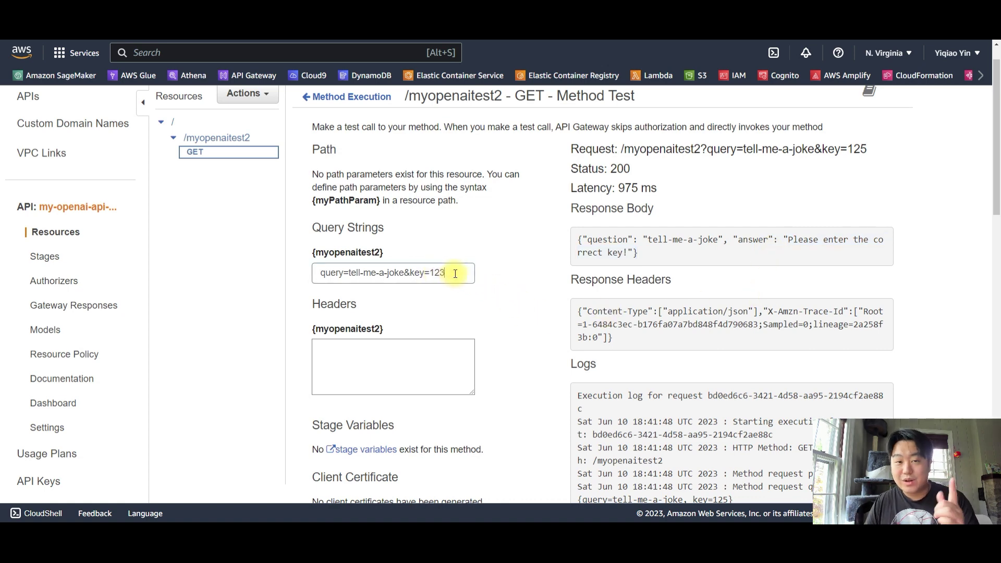
pyautogui.scroll(-3, 456, 273)
pyautogui.click(507, 444)
pyautogui.scroll(3, 544, 251)
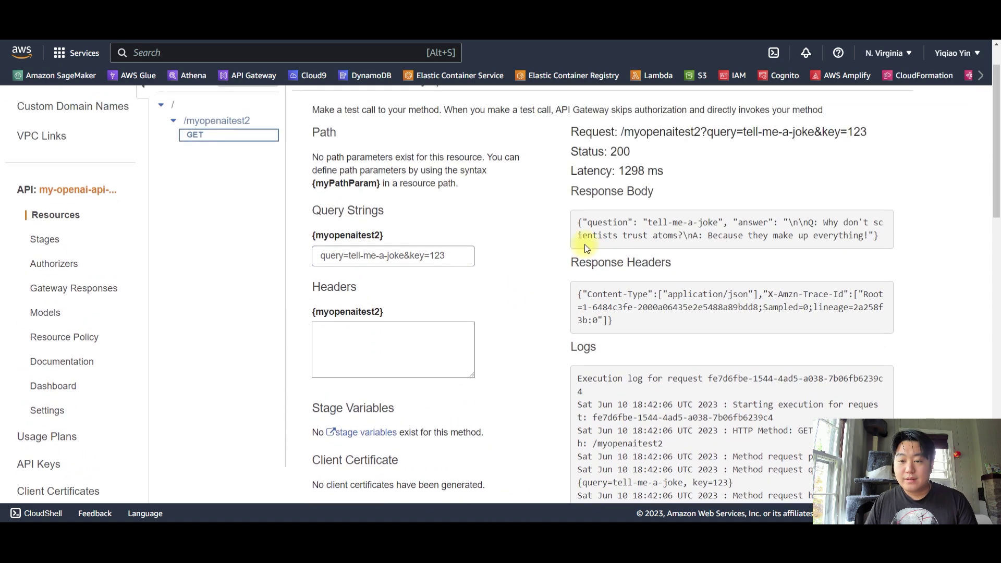
pyautogui.moveTo(668, 236); pyautogui.dragTo(856, 236)
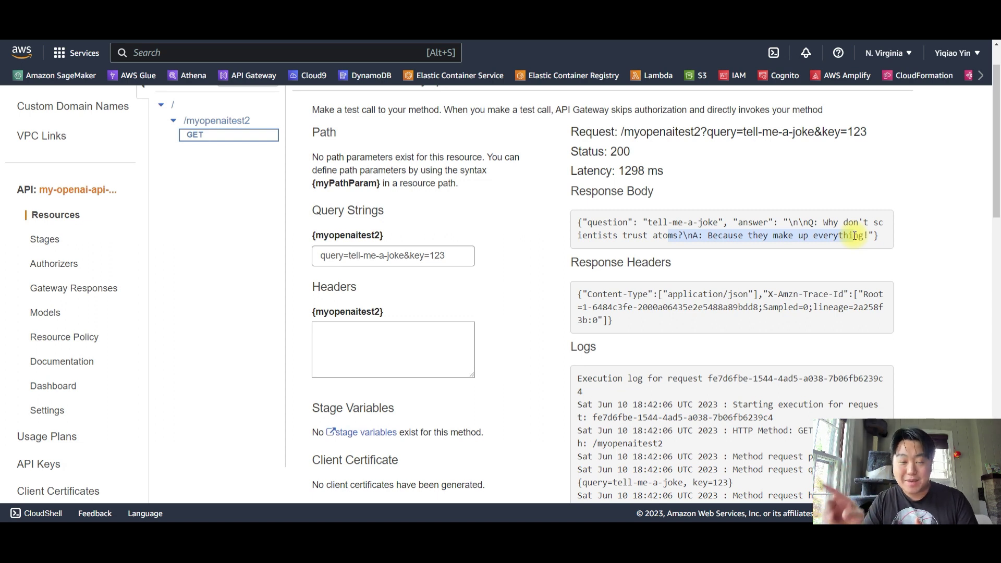
# Compare the tell-me-a-joke query values with the joke response, then open the Actions menu
pyautogui.moveTo(371, 256); pyautogui.dragTo(447, 255)
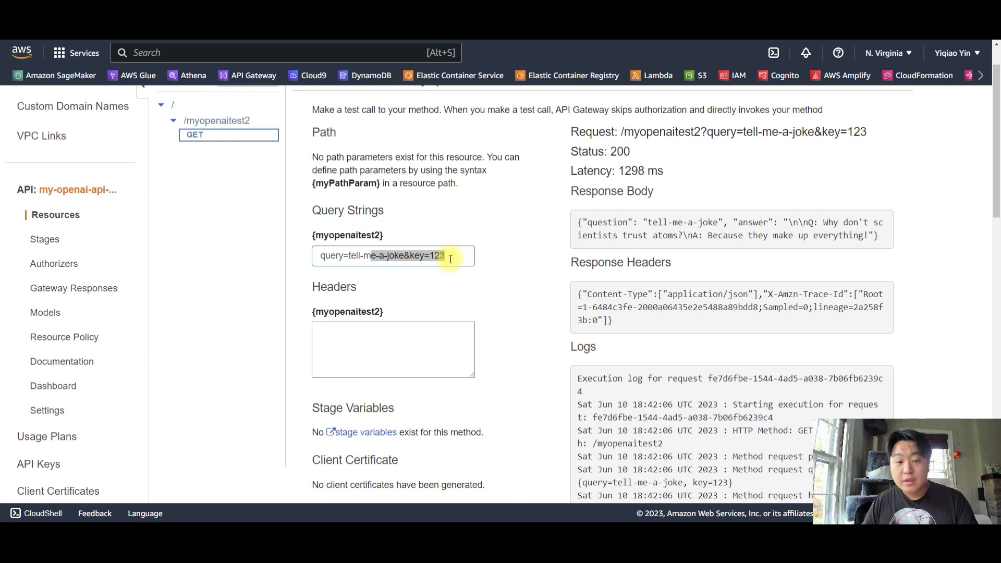
pyautogui.click(338, 255)
pyautogui.moveTo(349, 256); pyautogui.dragTo(446, 258)
pyautogui.click(423, 257)
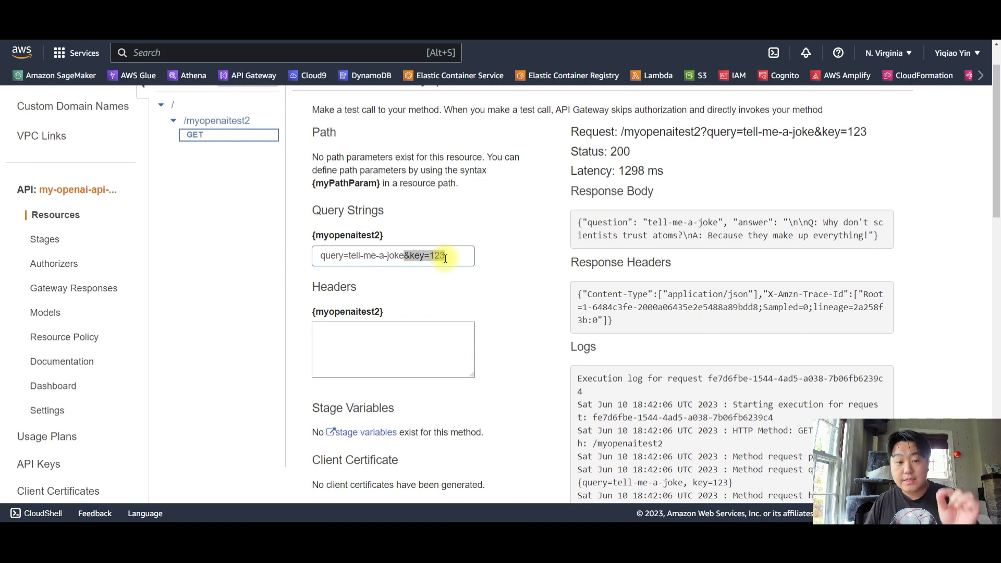
pyautogui.moveTo(349, 256); pyautogui.dragTo(389, 253)
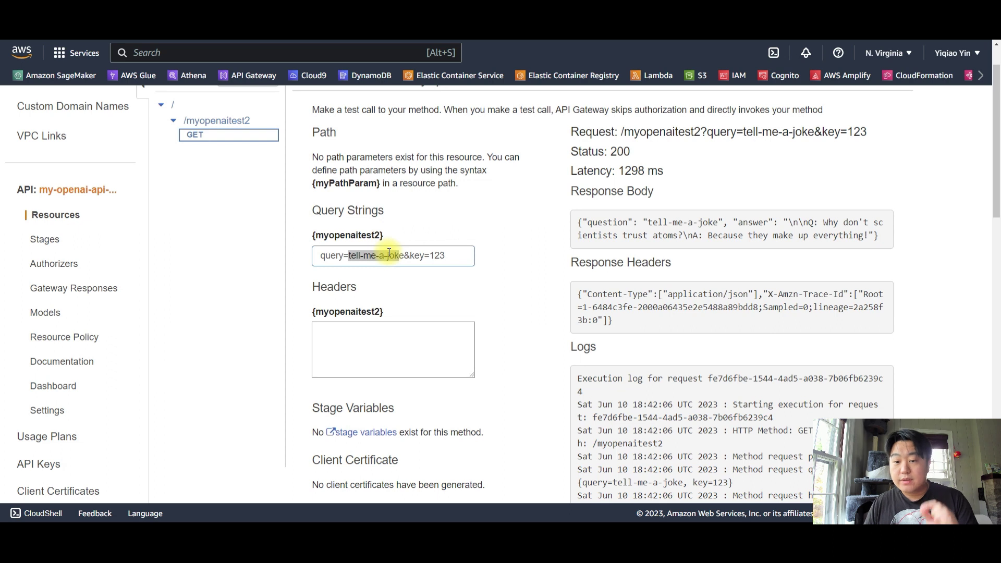
pyautogui.moveTo(592, 236); pyautogui.dragTo(858, 240)
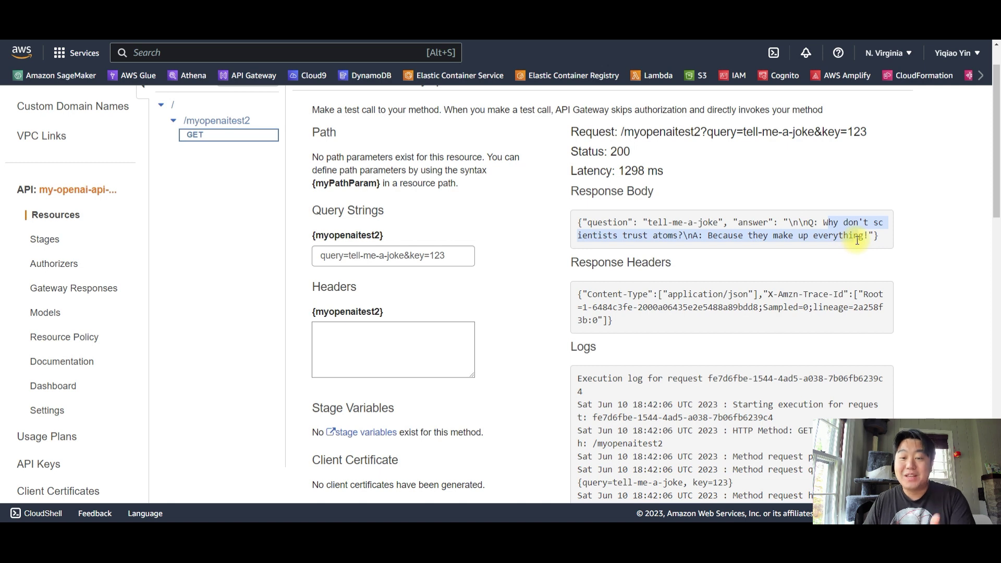
pyautogui.moveTo(647, 223); pyautogui.dragTo(726, 226)
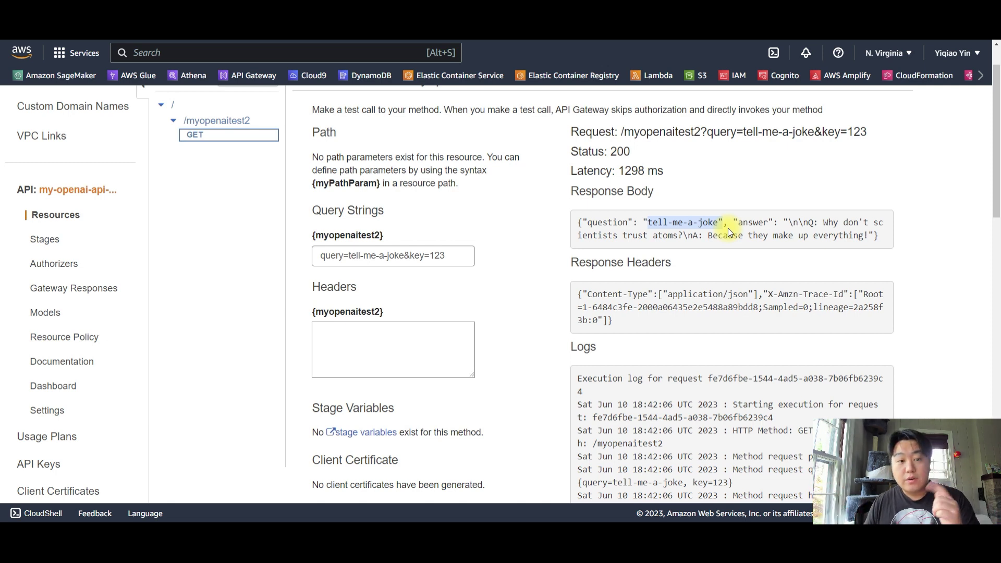
pyautogui.scroll(2, 334, 159)
pyautogui.click(269, 137)
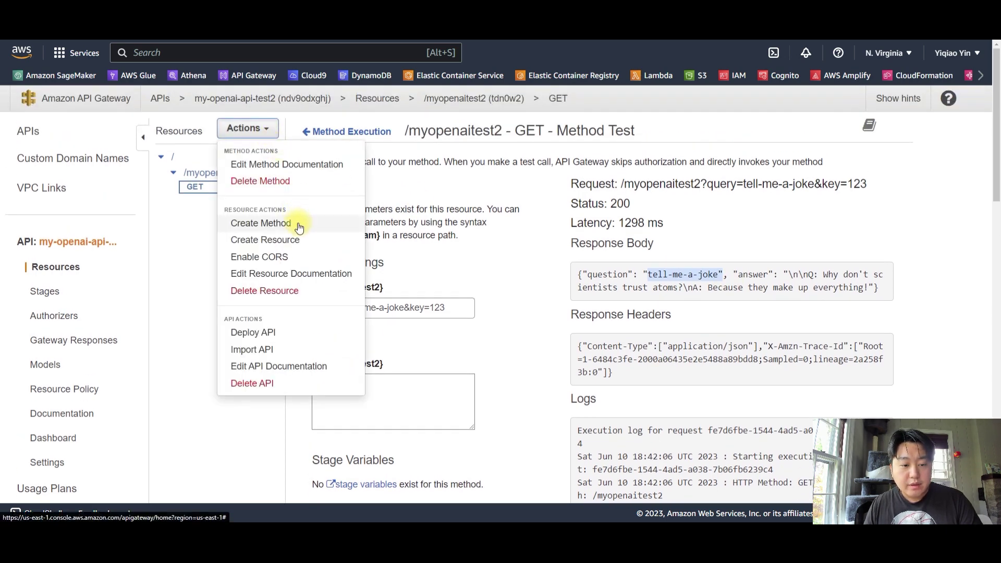
# Deploy the API to a new stage named dev
pyautogui.click(272, 334)
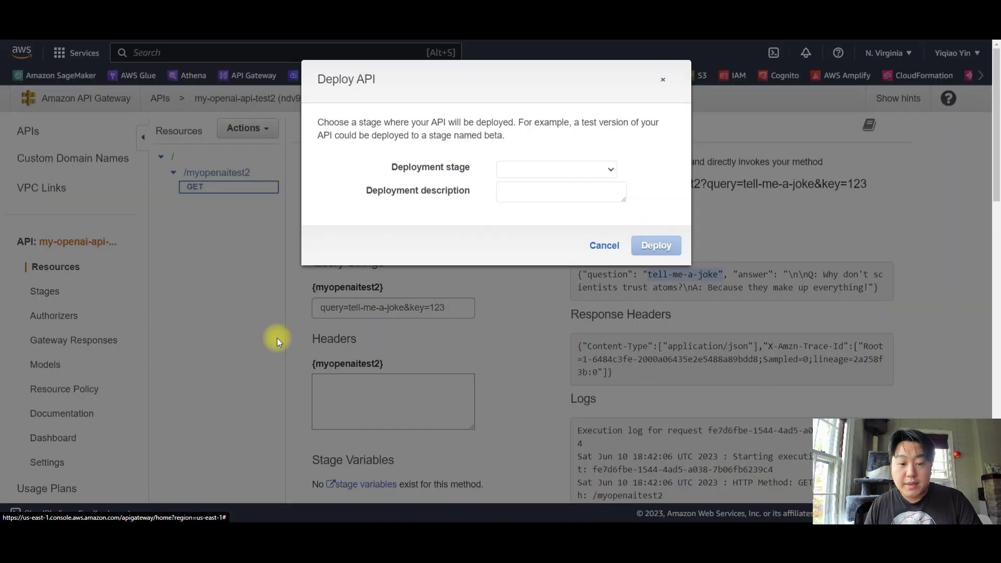
pyautogui.click(527, 170)
pyautogui.click(529, 194)
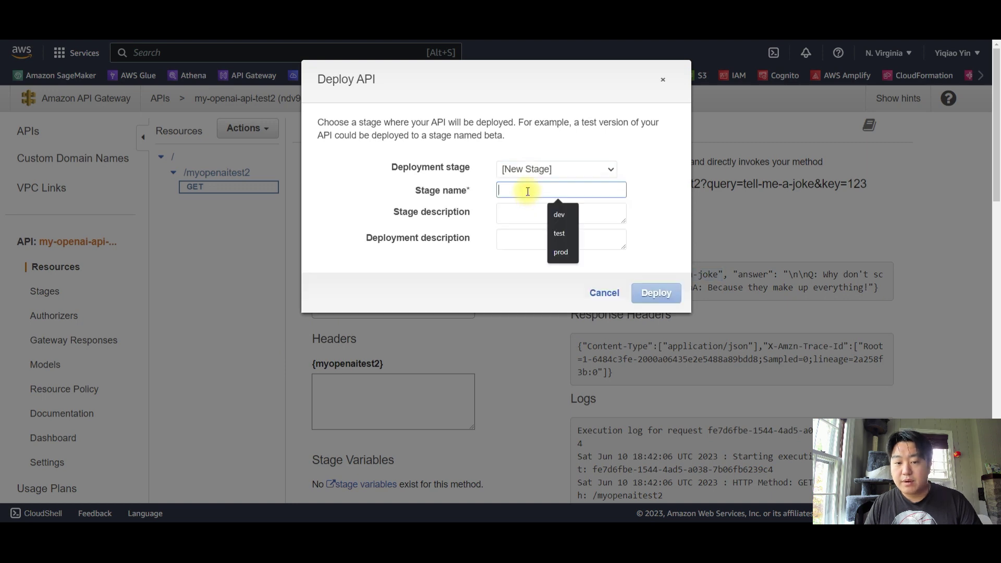
pyautogui.click(559, 215)
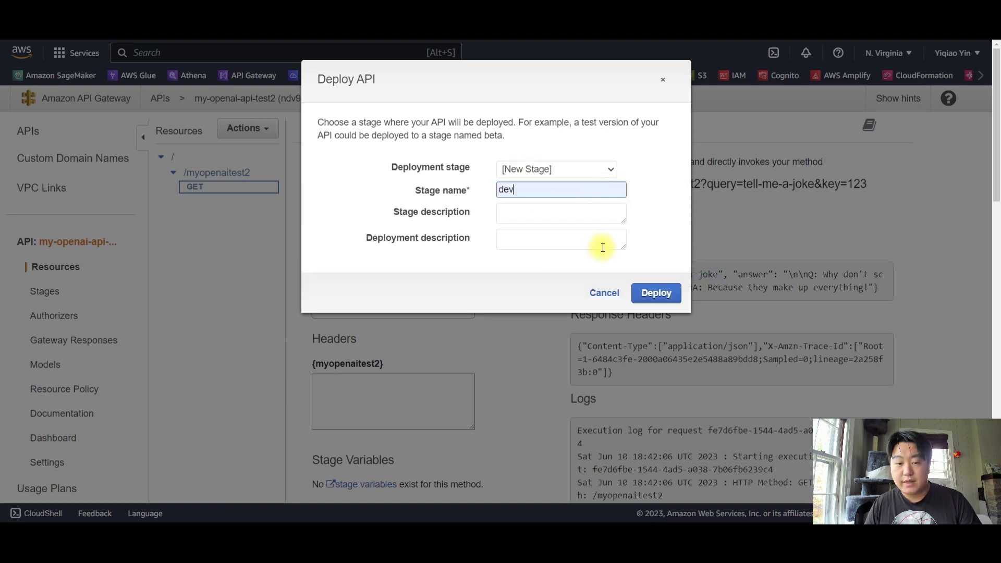
pyautogui.click(647, 293)
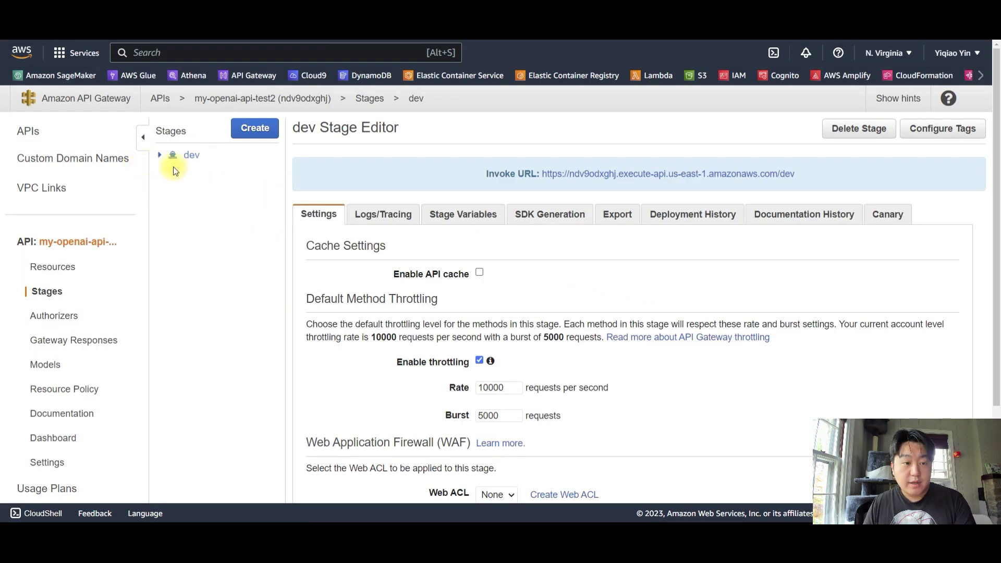
# Open the dev stage's GET method and select its full invoke URL
pyautogui.click(159, 155)
pyautogui.click(226, 208)
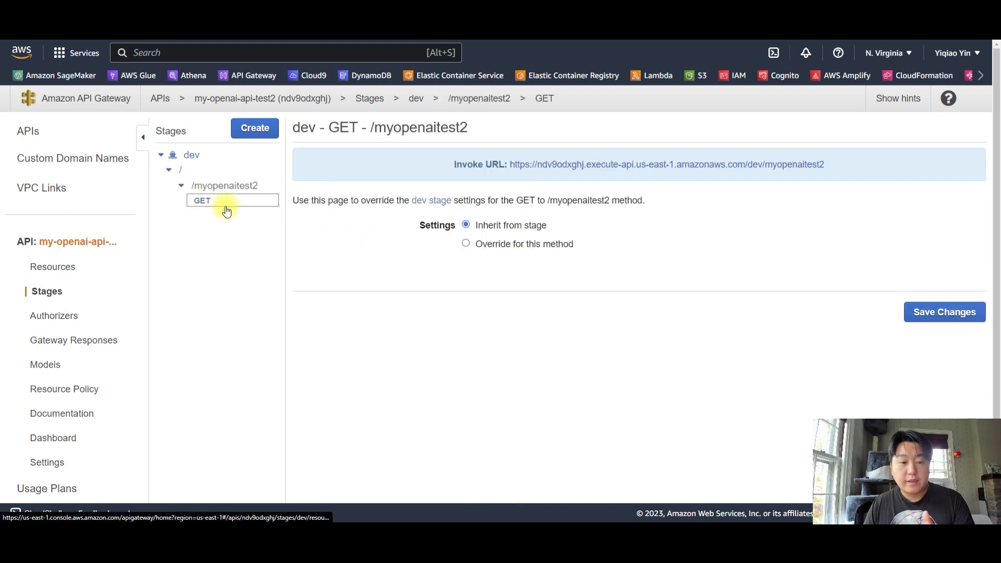
pyautogui.moveTo(456, 164); pyautogui.dragTo(834, 167)
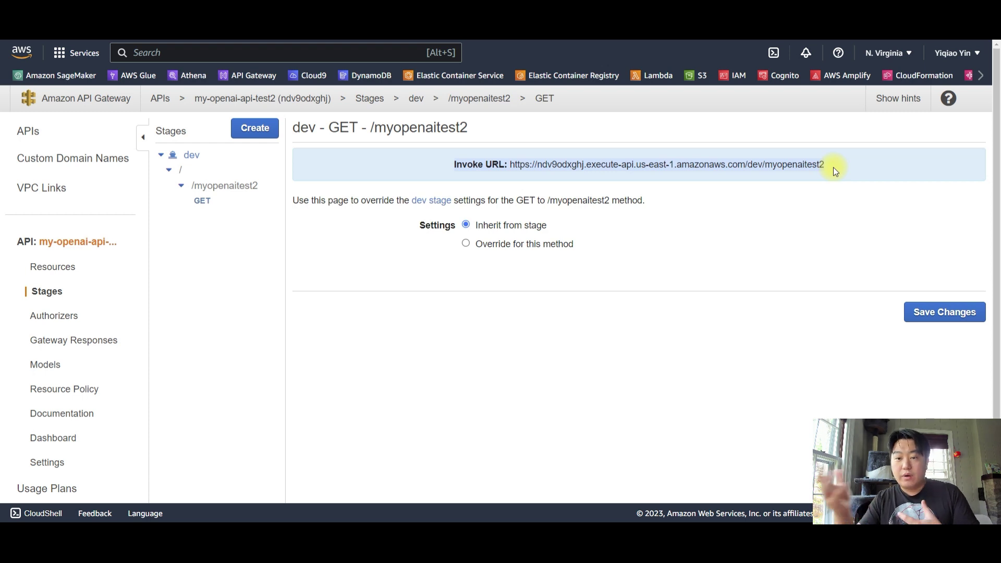
pyautogui.click(832, 168)
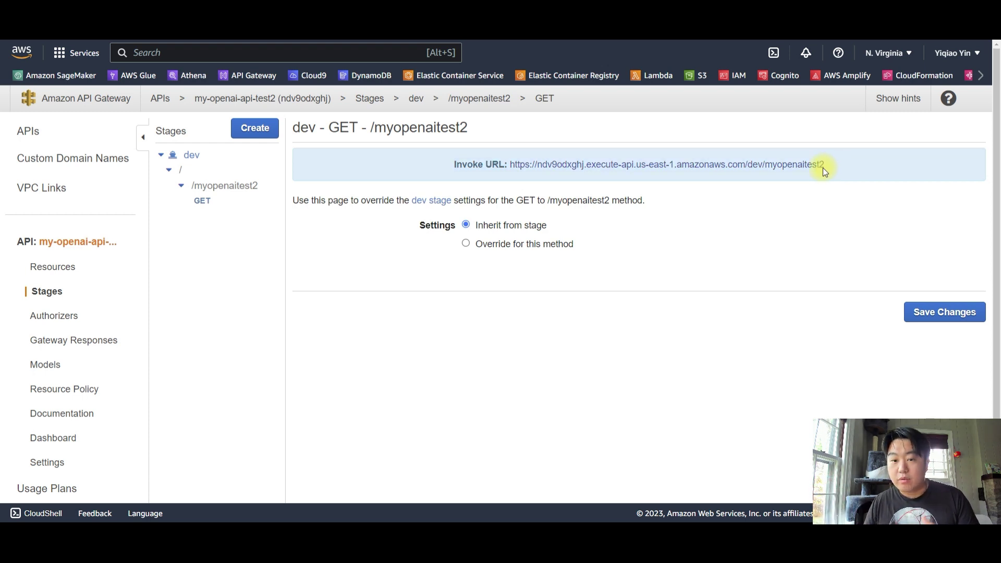
pyautogui.moveTo(826, 166); pyautogui.dragTo(514, 165)
pyautogui.hotkey('ctrl', 'c')
pyautogui.hotkey('ctrl', 'n')
pyautogui.hotkey('ctrl', 'v')
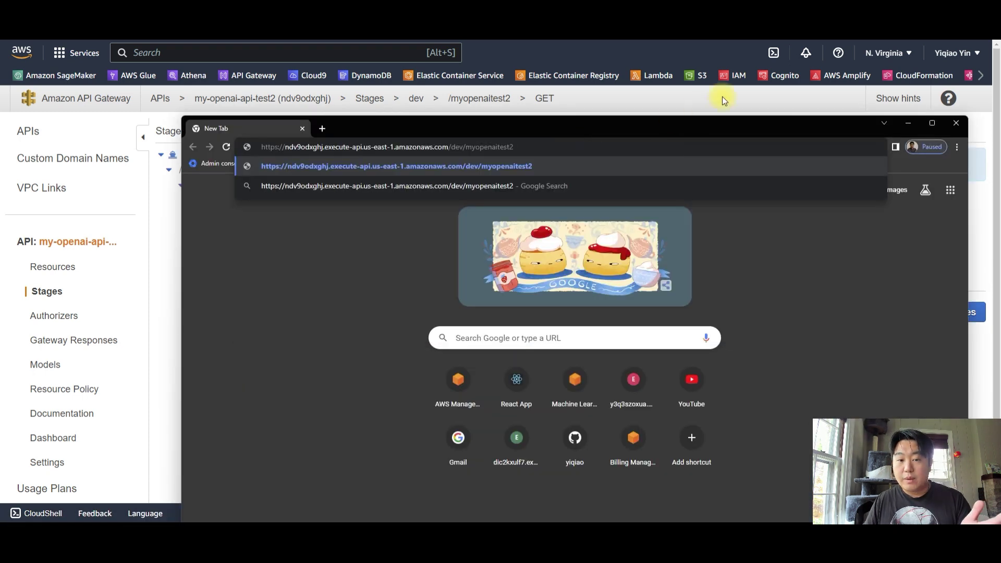
pyautogui.write('?')
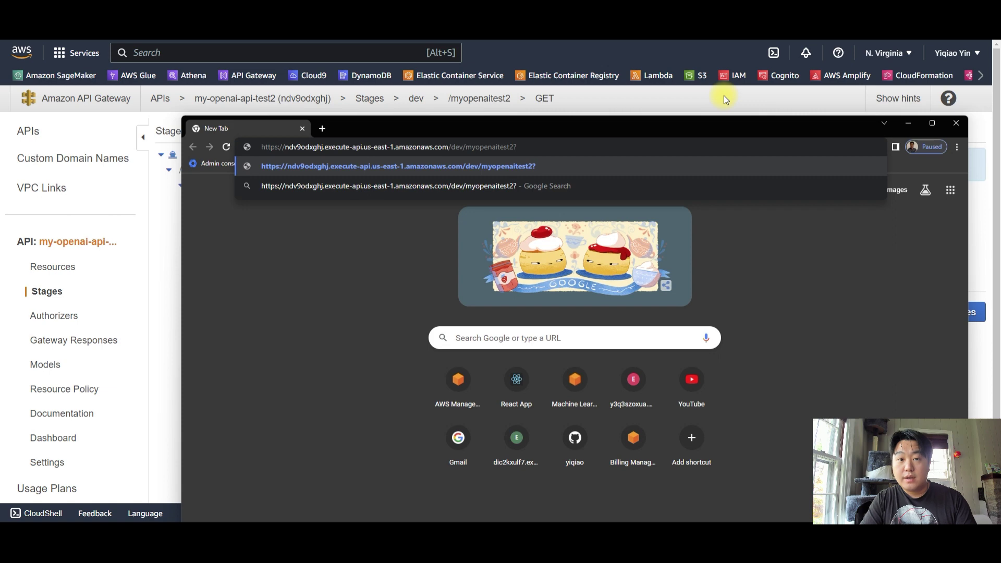
pyautogui.write('query=')
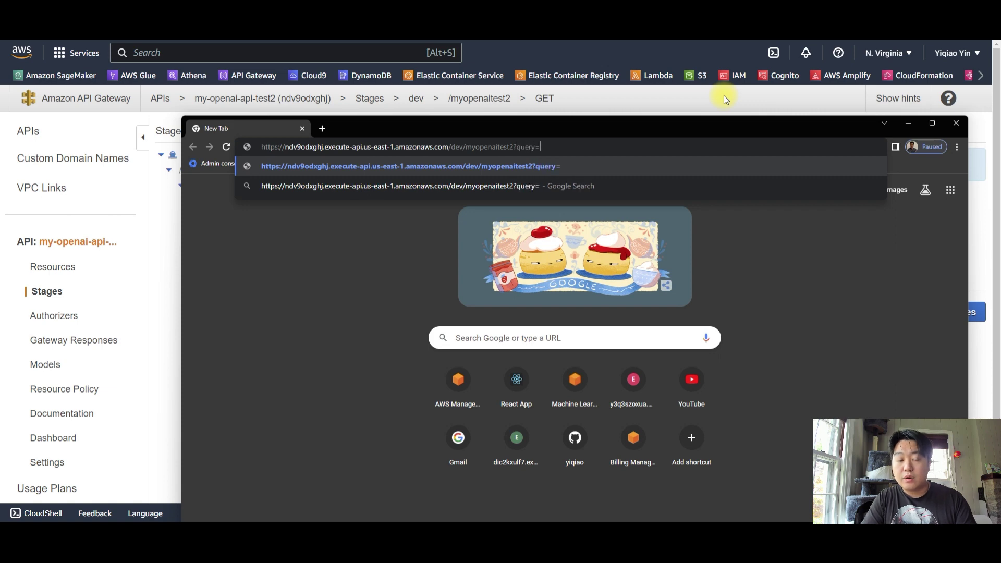
pyautogui.write('tell-me-a-')
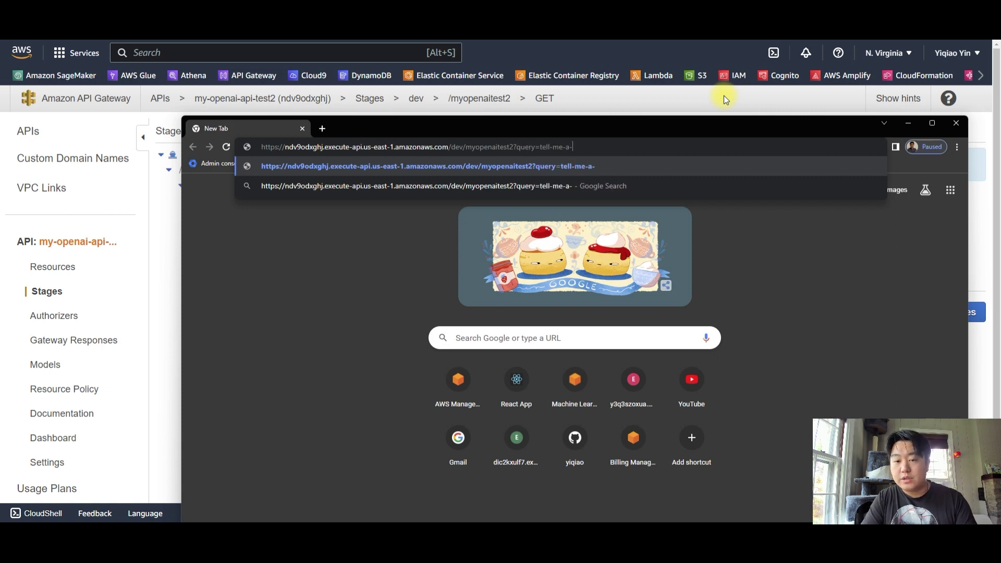
pyautogui.write('joke&')
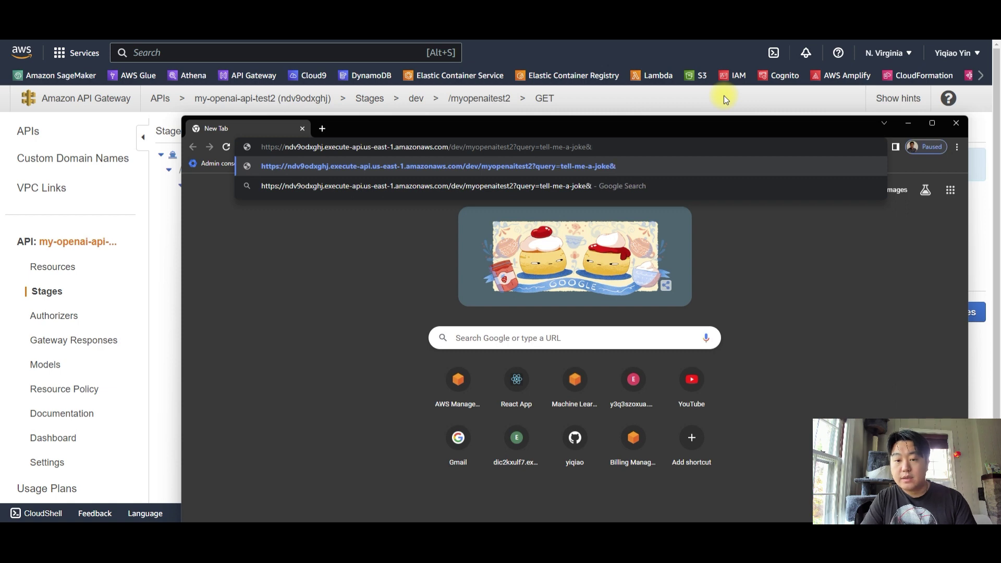
pyautogui.write('key=126')
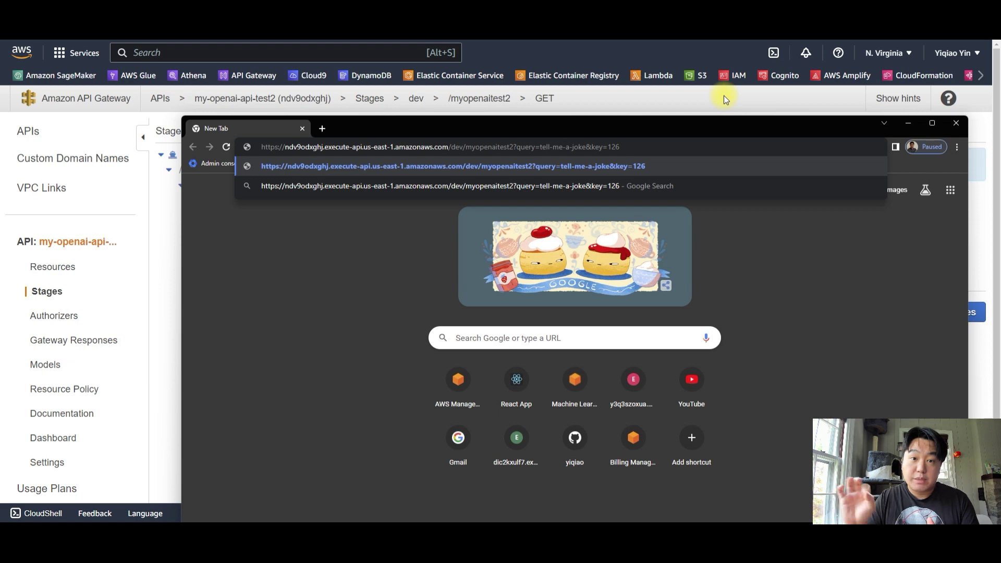
pyautogui.press('Return')
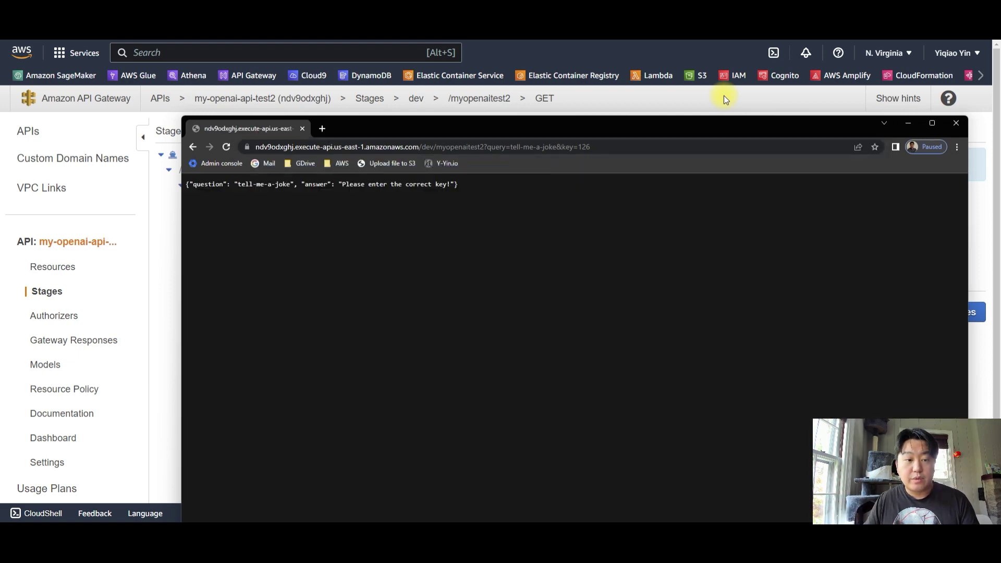
pyautogui.moveTo(234, 184); pyautogui.dragTo(450, 186)
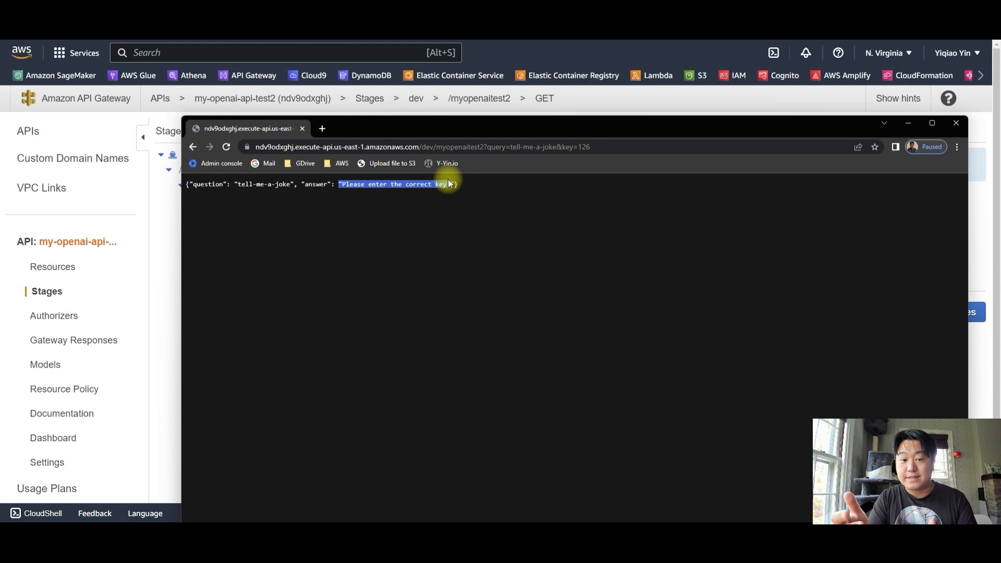
# Change the URL's key to 123 and reload to get the fish joke
pyautogui.click(621, 147)
pyautogui.click(645, 146)
pyautogui.press('BackSpace')
pyautogui.write('3')
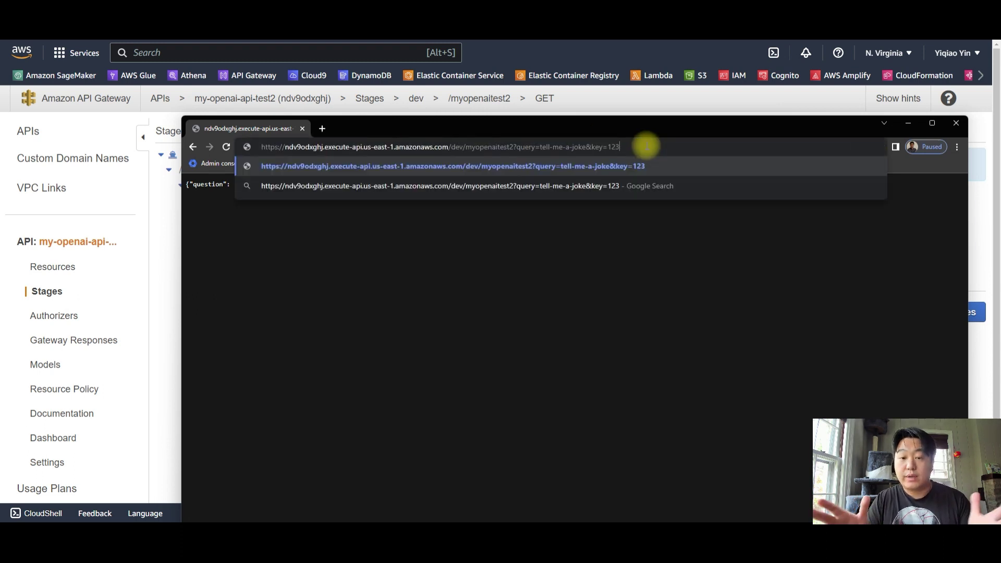
pyautogui.press('Return')
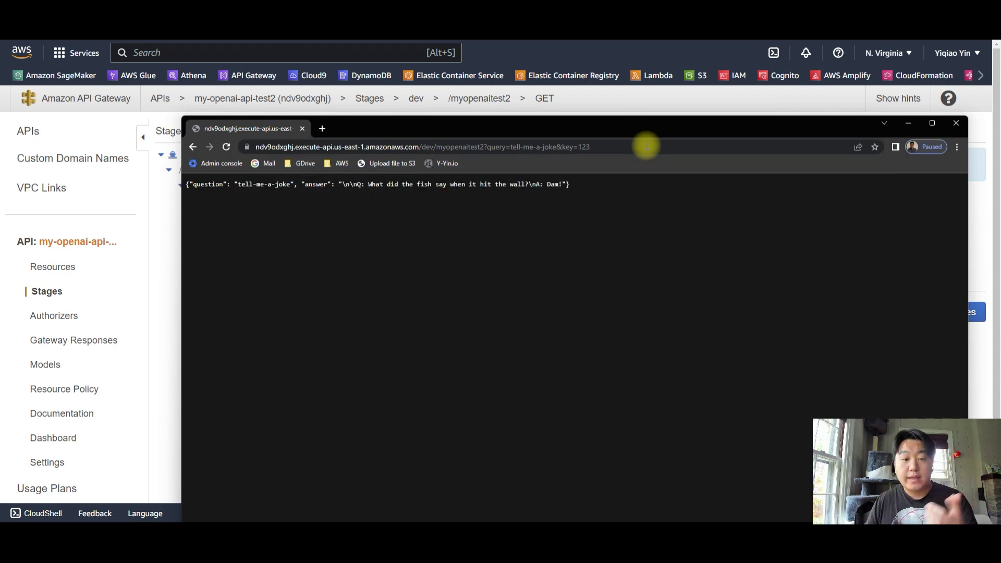
pyautogui.moveTo(241, 185); pyautogui.dragTo(293, 185)
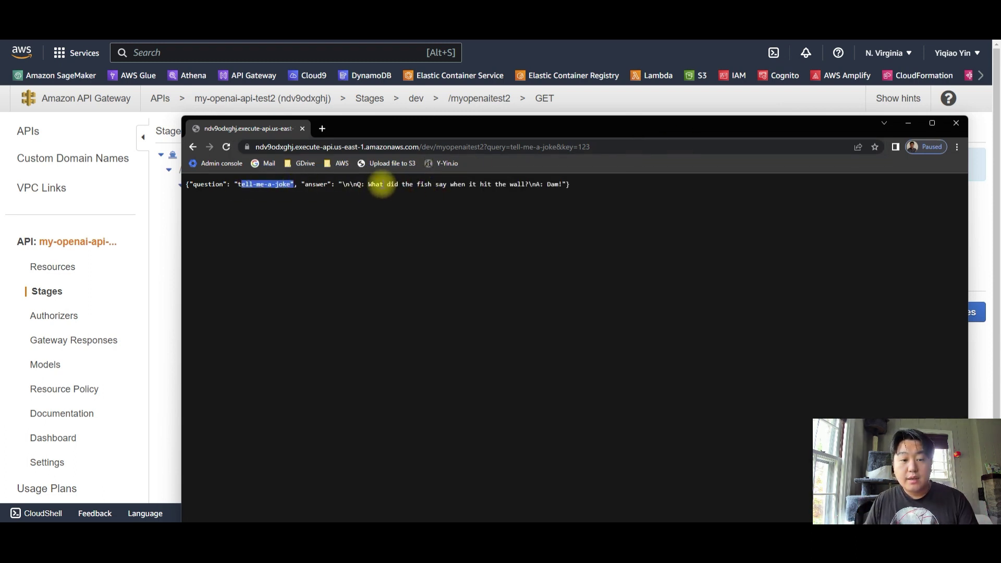
pyautogui.moveTo(369, 185); pyautogui.dragTo(572, 184)
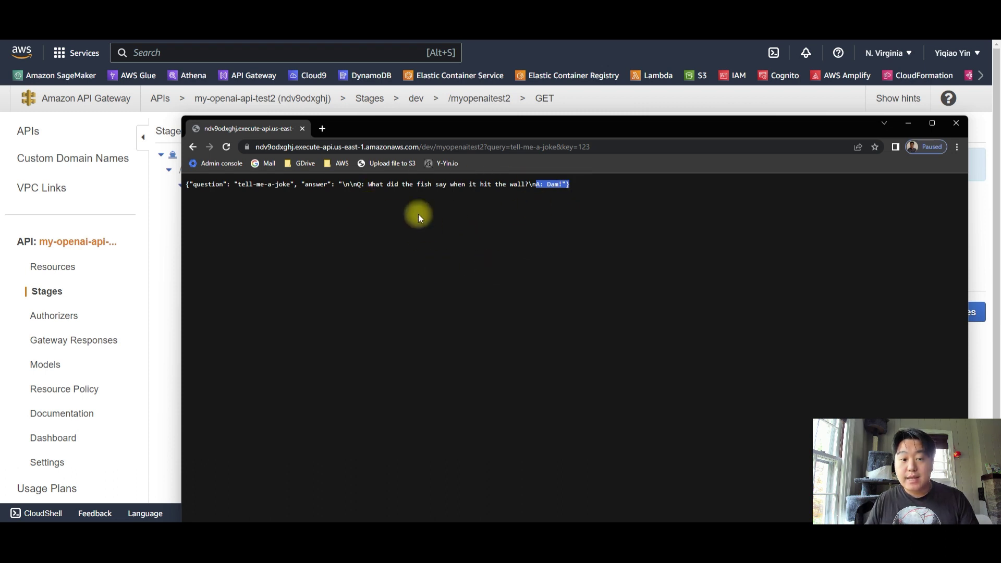
# Zoom the JSON response to 200% to read it, then close the browser window
pyautogui.hotkey('ctrl', '+')
pyautogui.hotkey('ctrl', '+')
pyautogui.hotkey('ctrl', '+')
pyautogui.hotkey('ctrl', '+')
pyautogui.hotkey('ctrl', '+')
pyautogui.click(217, 212)
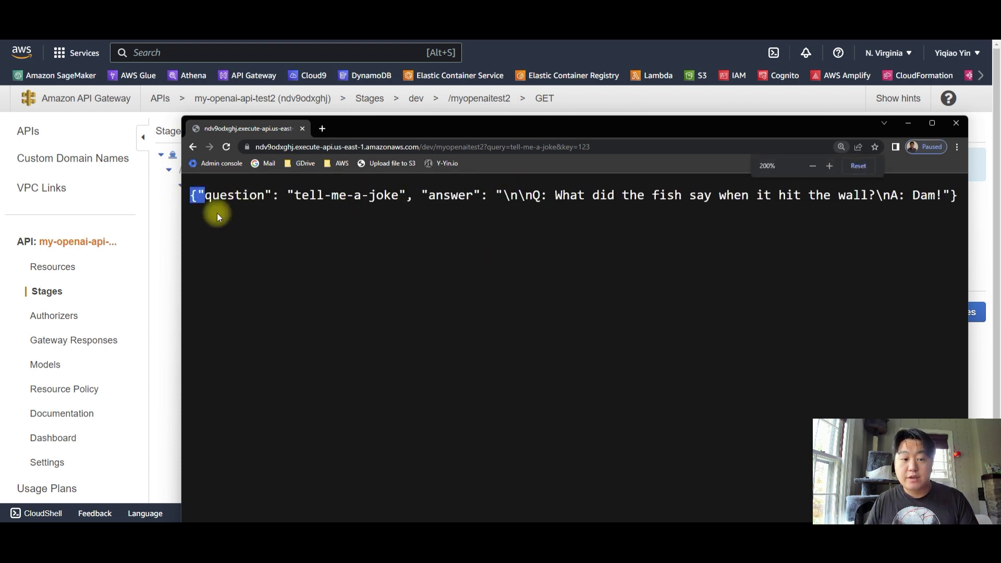
pyautogui.moveTo(249, 195); pyautogui.dragTo(376, 196)
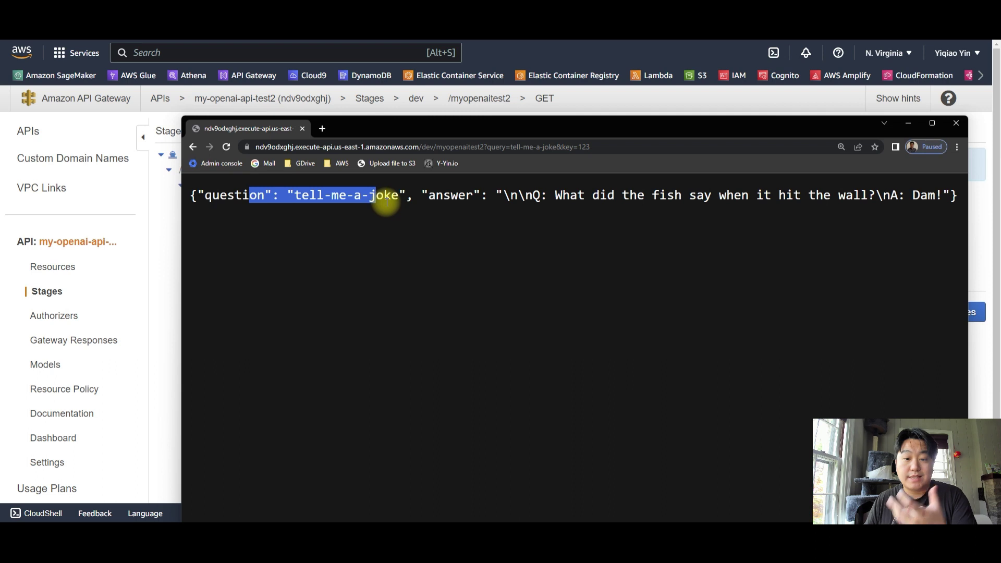
pyautogui.click(526, 146)
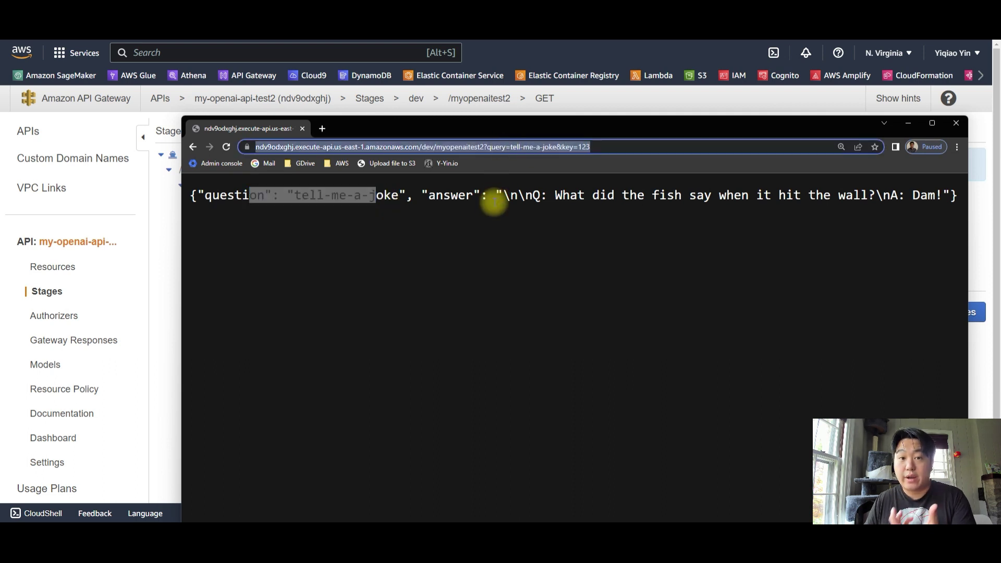
pyautogui.moveTo(432, 201); pyautogui.dragTo(725, 197)
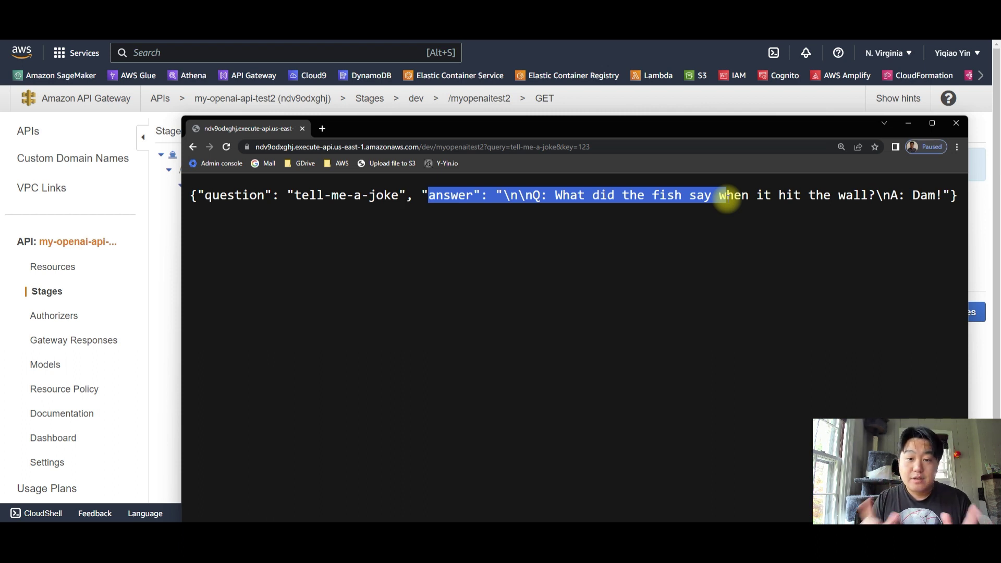
pyautogui.click(956, 123)
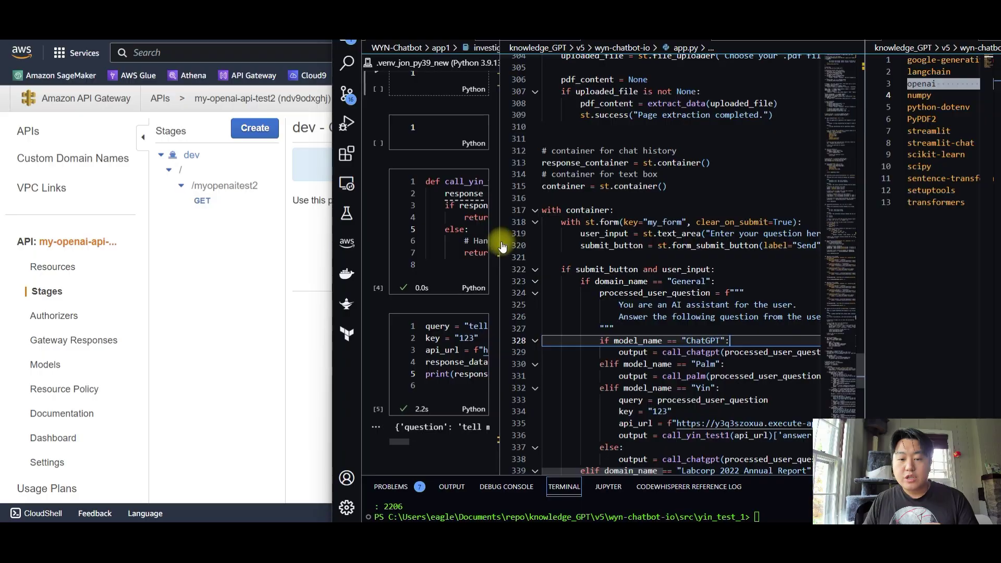
# Widen the notebook and go through call_yin_test1's url parameter and requests.get call
pyautogui.moveTo(499, 236); pyautogui.dragTo(688, 236)
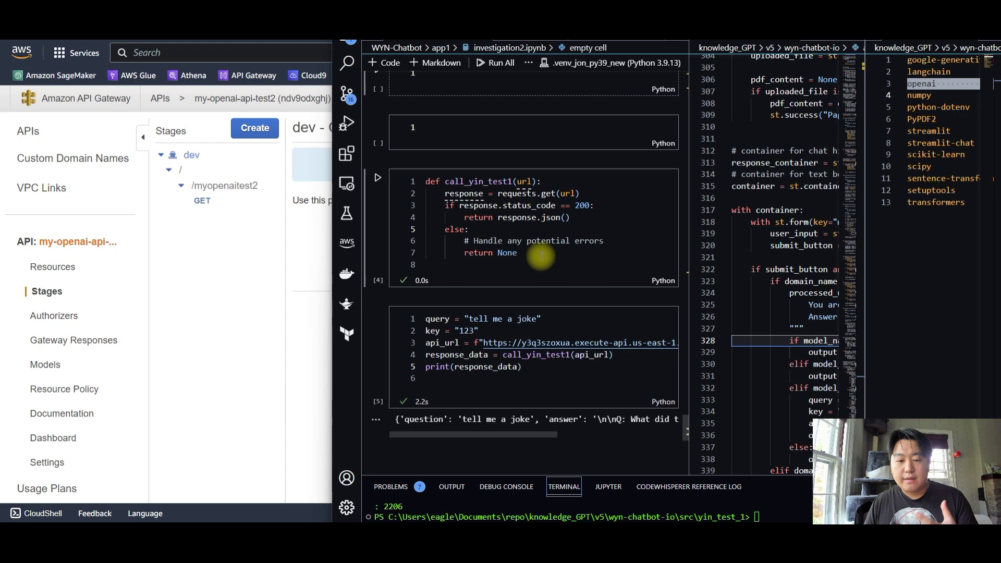
pyautogui.moveTo(542, 255); pyautogui.dragTo(425, 182)
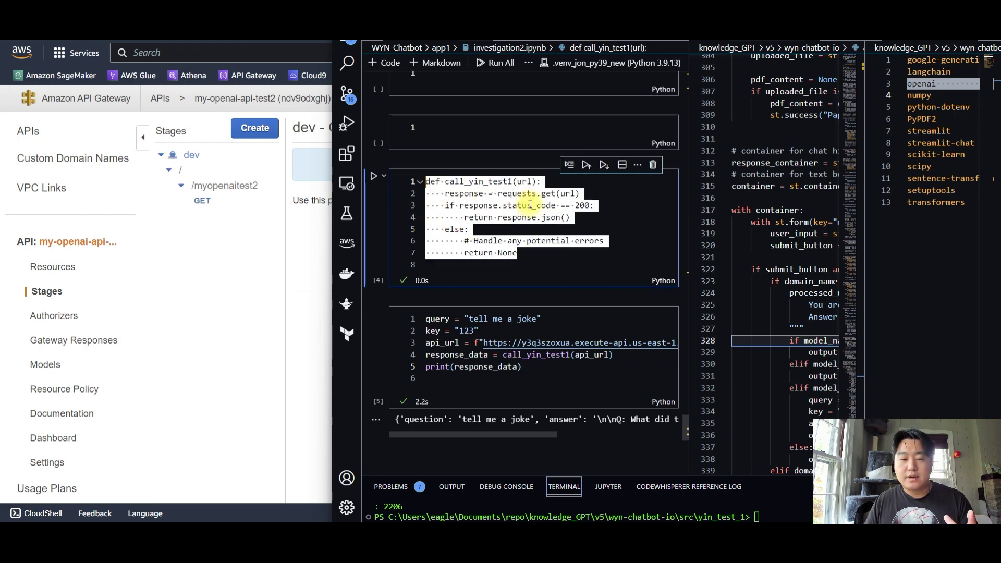
pyautogui.click(530, 204)
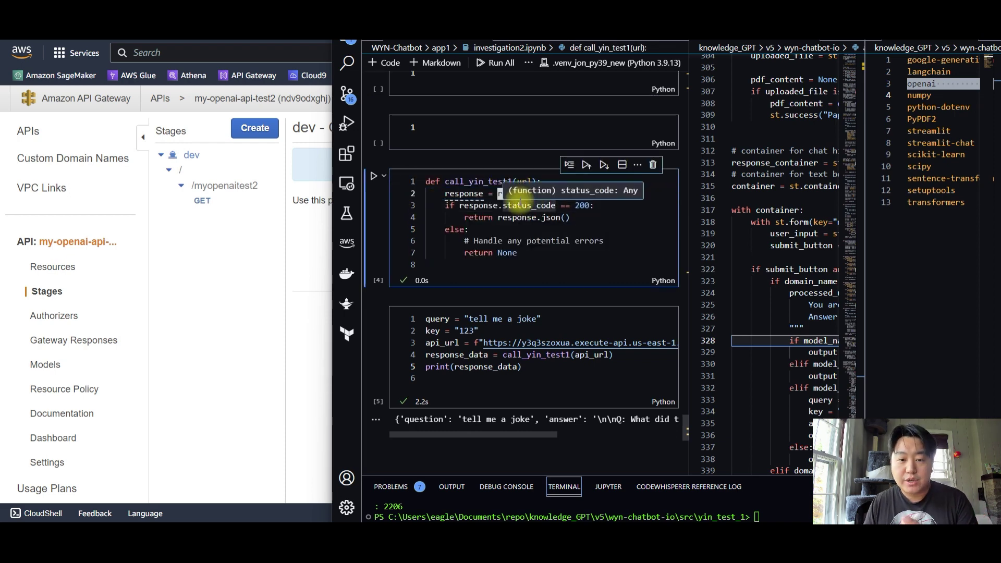
pyautogui.moveTo(532, 254); pyautogui.dragTo(409, 182)
pyautogui.doubleClick(487, 183)
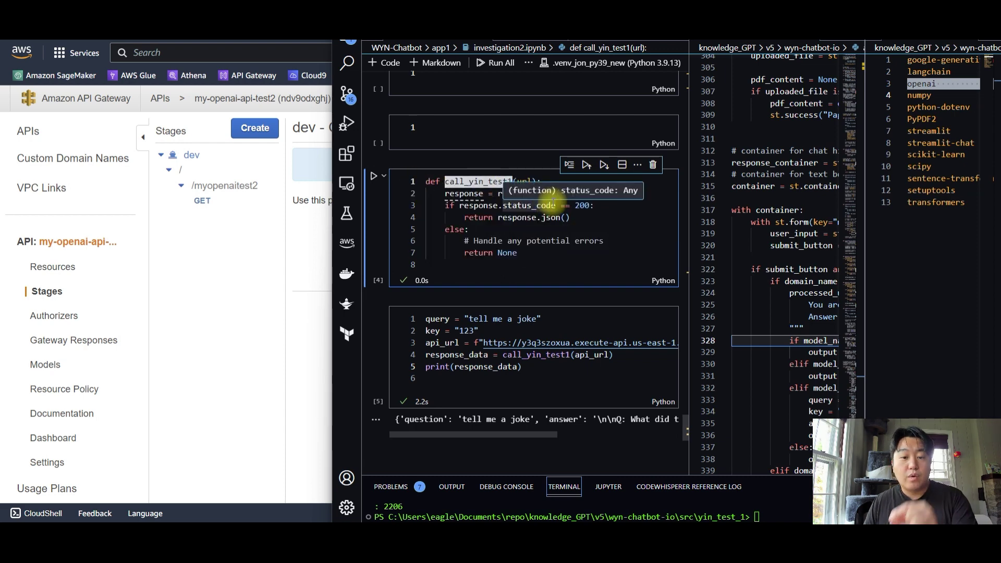
pyautogui.doubleClick(523, 181)
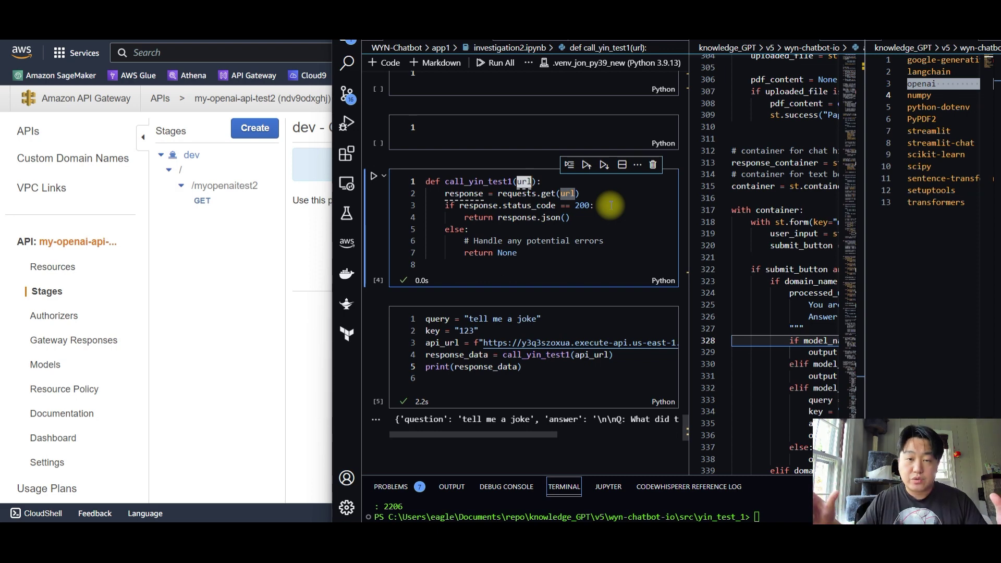
pyautogui.moveTo(494, 194); pyautogui.dragTo(555, 194)
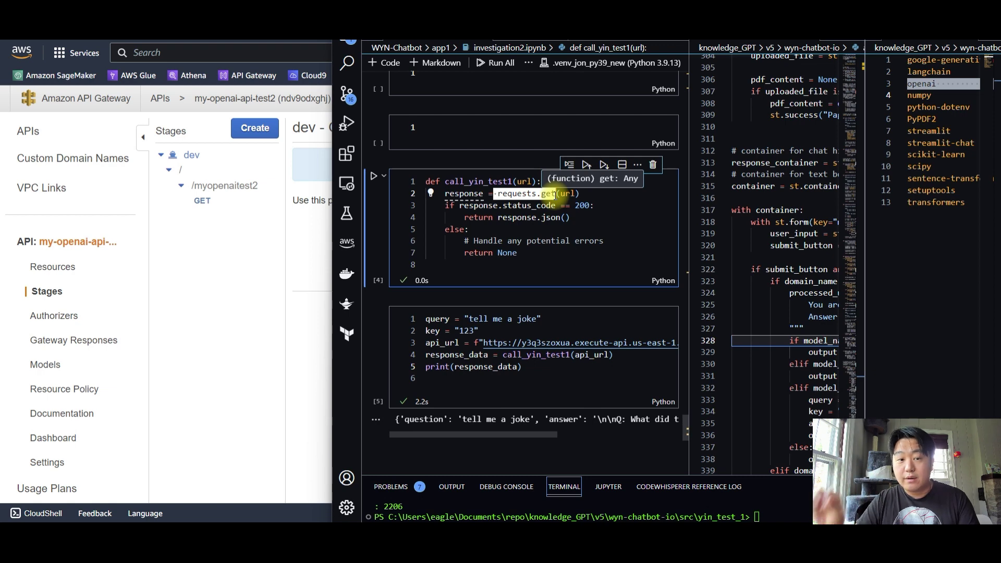
# Switch to the API Gateway page and back, highlighting the response variable
pyautogui.click(304, 224)
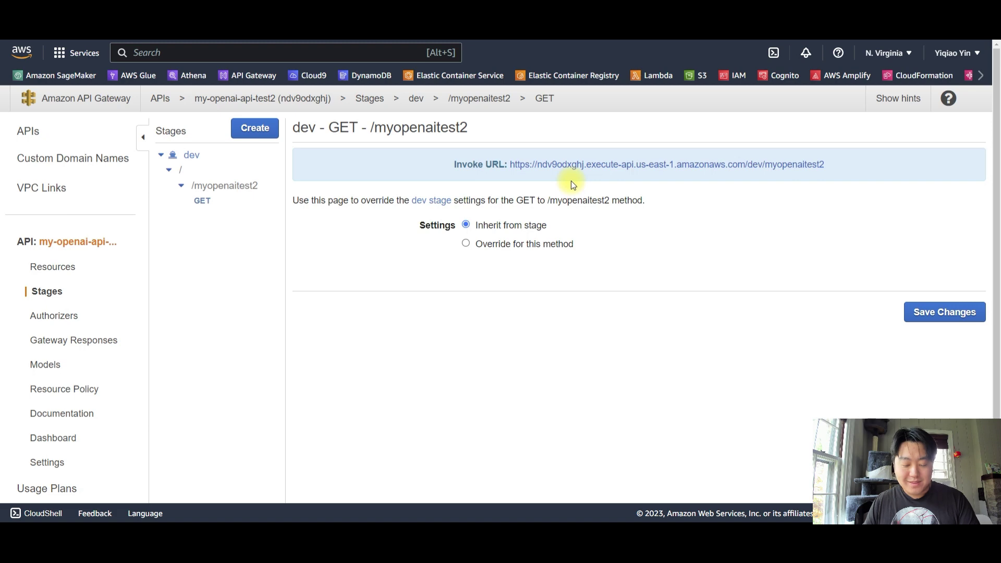
pyautogui.hotkey('alt', 'Tab')
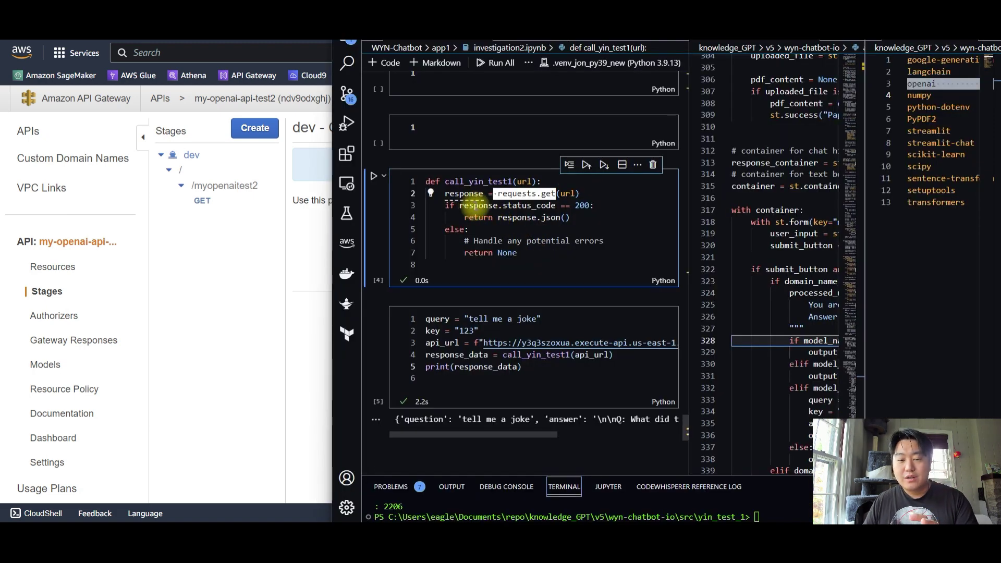
pyautogui.click(477, 206)
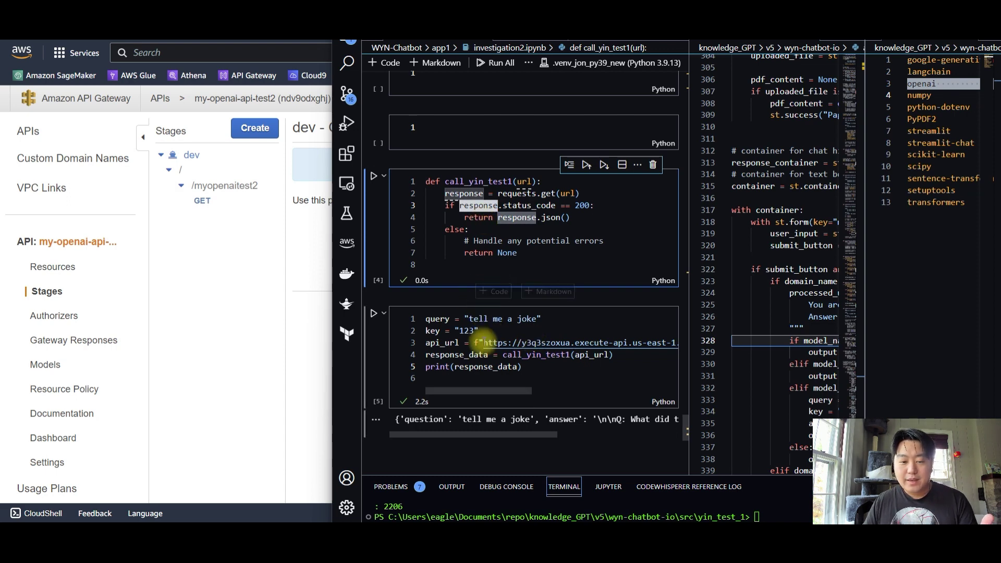
# Walk through the api_url line, response_data printing and call_yin_test1(api_url) test cell
pyautogui.moveTo(545, 319); pyautogui.dragTo(431, 332)
pyautogui.scroll(-1, 439, 328)
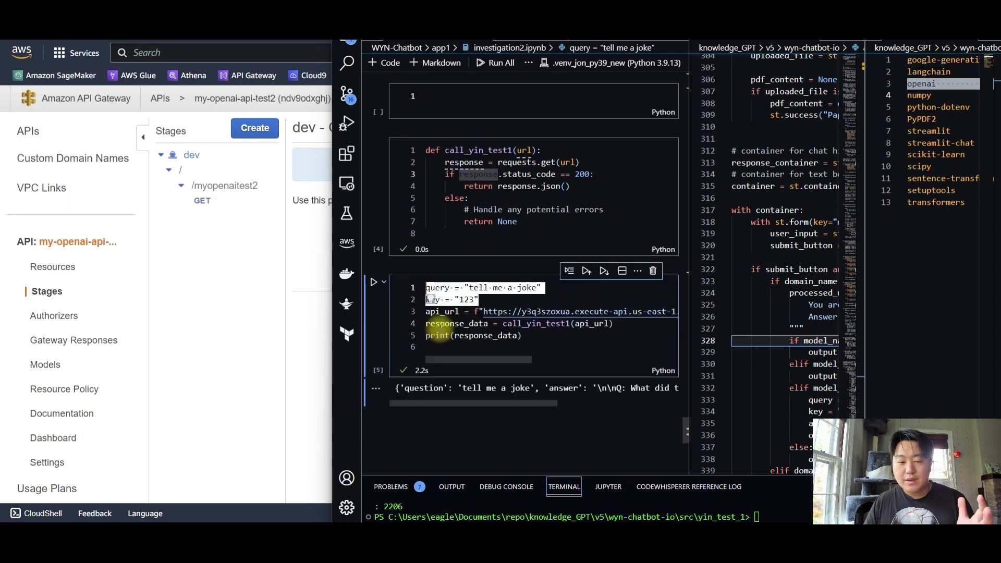
pyautogui.moveTo(426, 311); pyautogui.dragTo(630, 312)
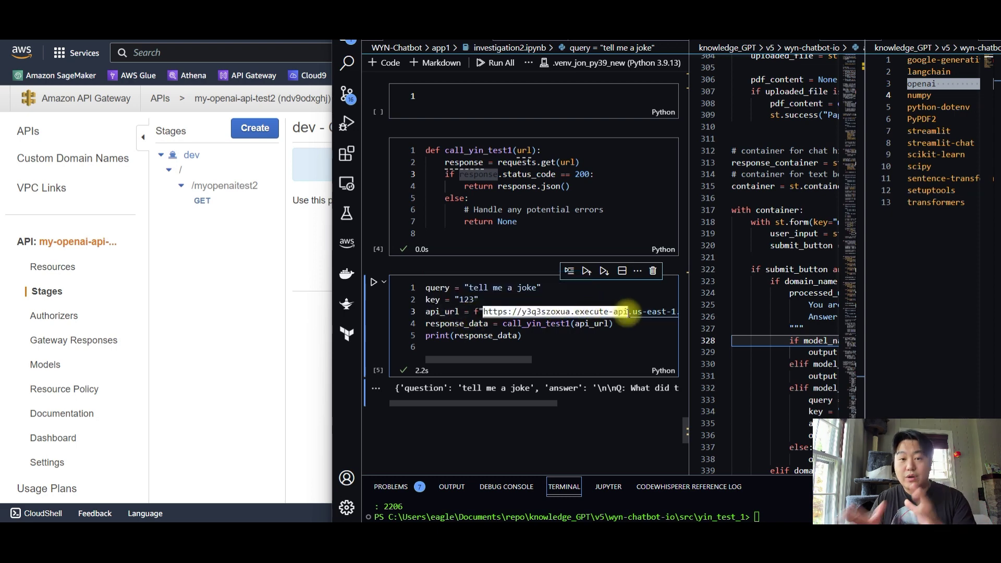
pyautogui.moveTo(461, 324); pyautogui.dragTo(620, 325)
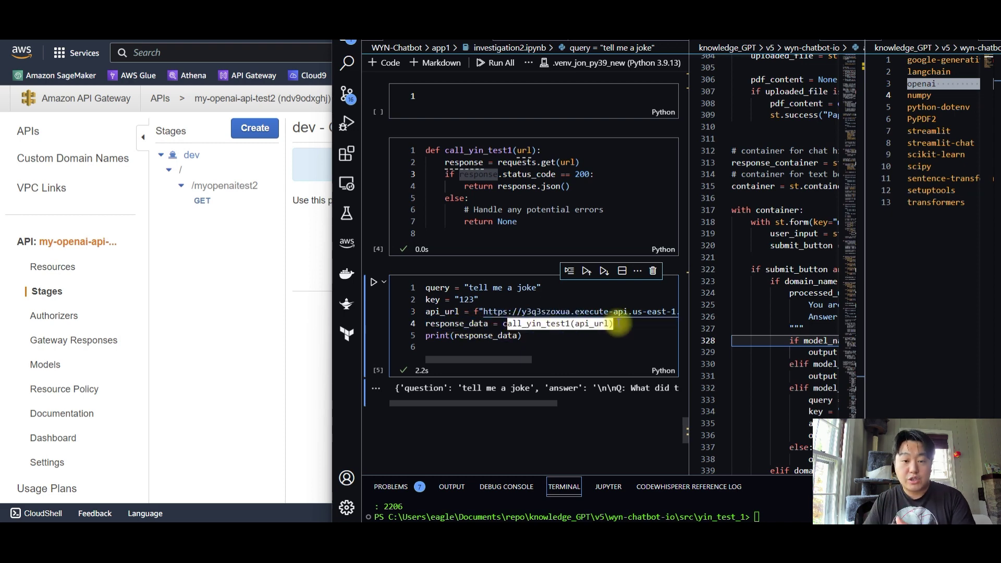
pyautogui.moveTo(537, 224); pyautogui.dragTo(413, 153)
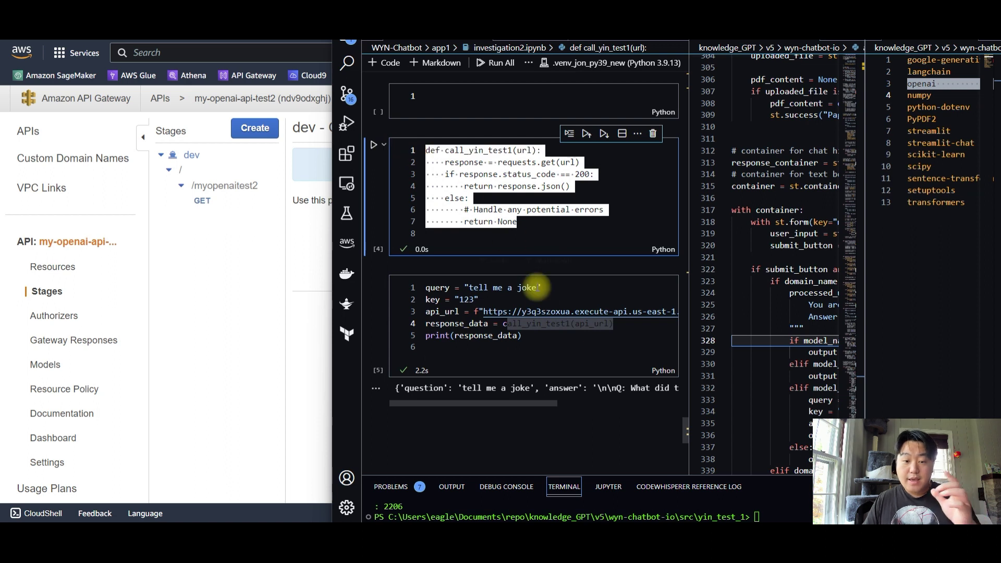
pyautogui.moveTo(455, 337); pyautogui.dragTo(516, 338)
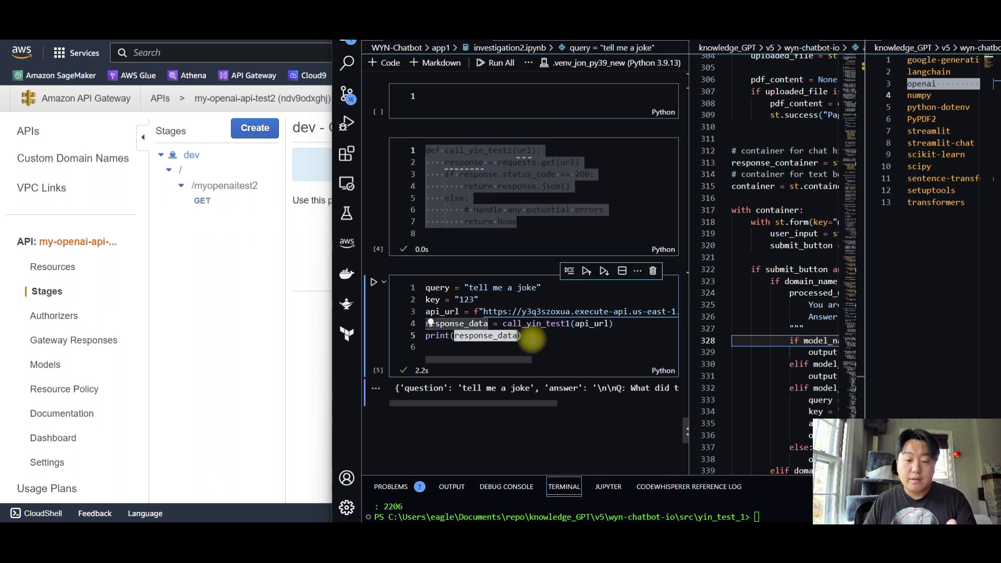
pyautogui.moveTo(468, 389); pyautogui.dragTo(659, 388)
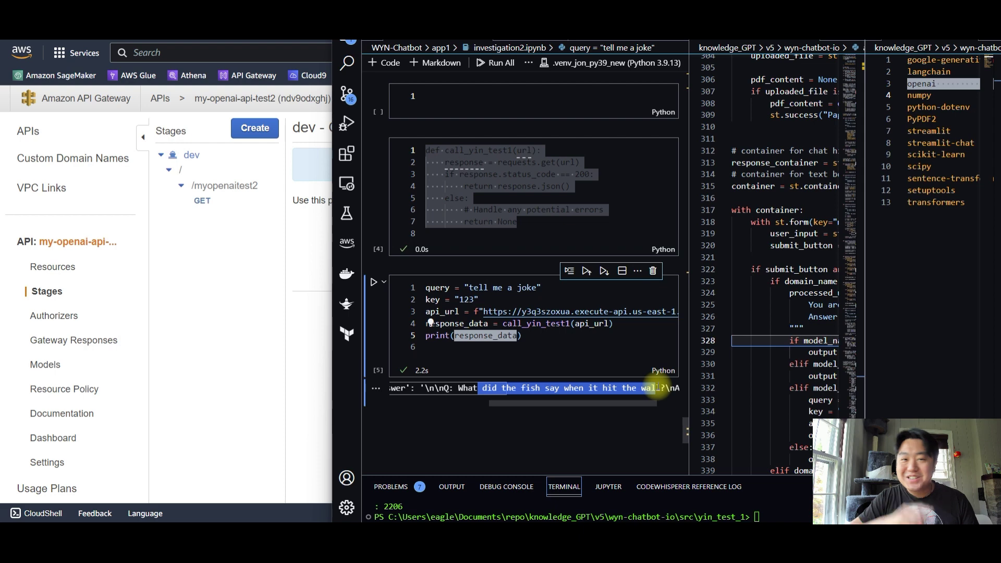
pyautogui.click(548, 350)
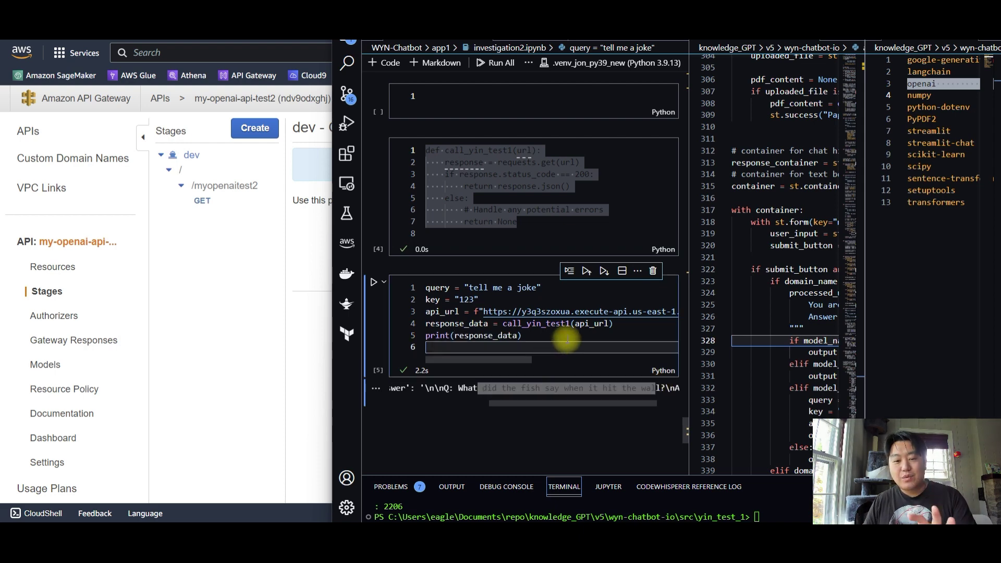
pyautogui.moveTo(504, 324); pyautogui.dragTo(626, 324)
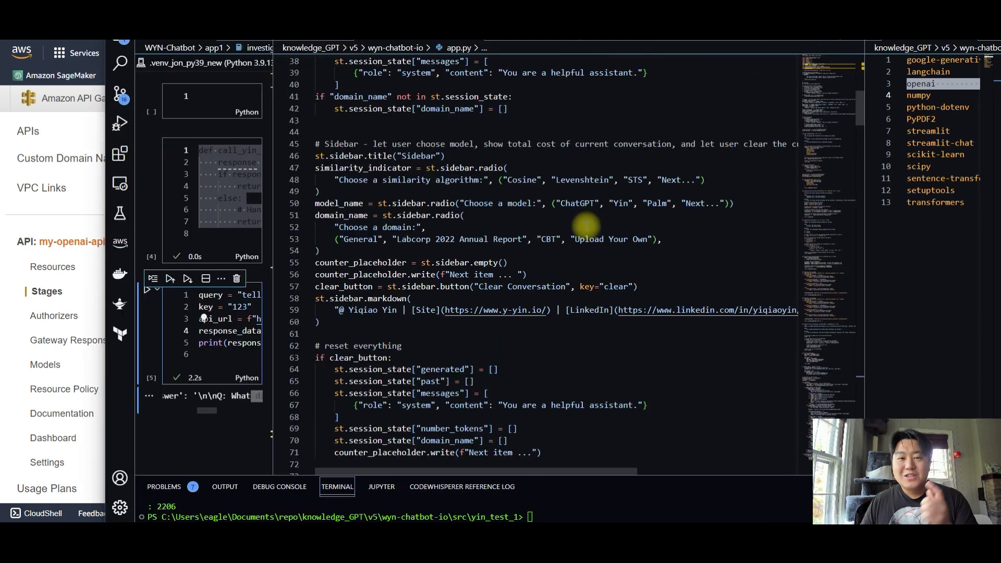
pyautogui.moveTo(334, 204); pyautogui.dragTo(471, 203)
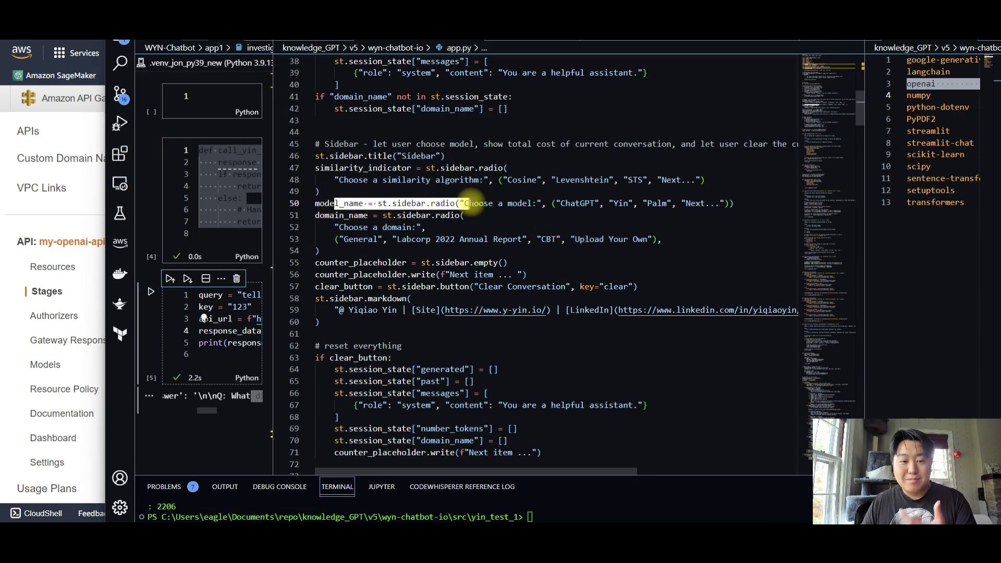
pyautogui.doubleClick(412, 203)
pyautogui.doubleClick(442, 203)
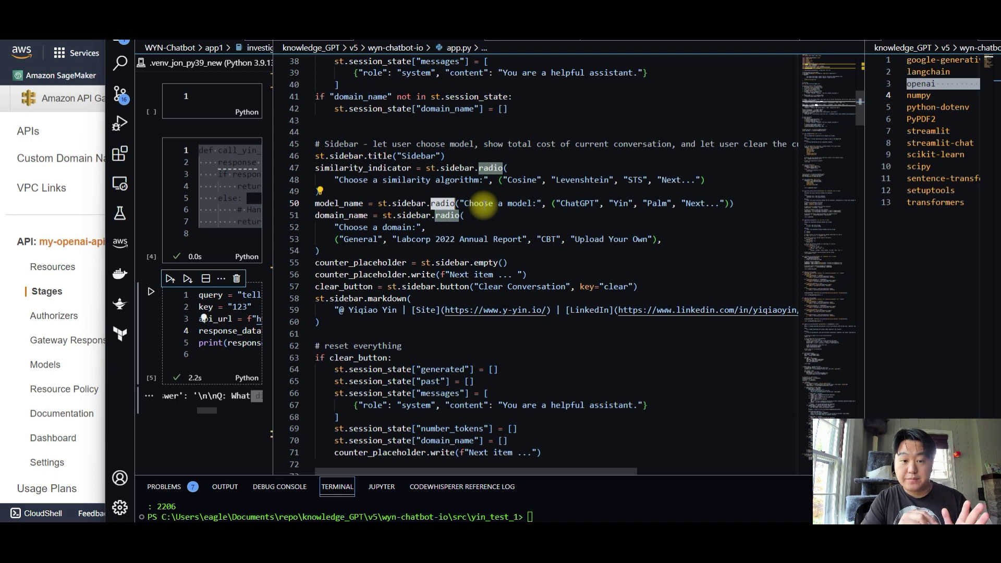
pyautogui.doubleClick(623, 203)
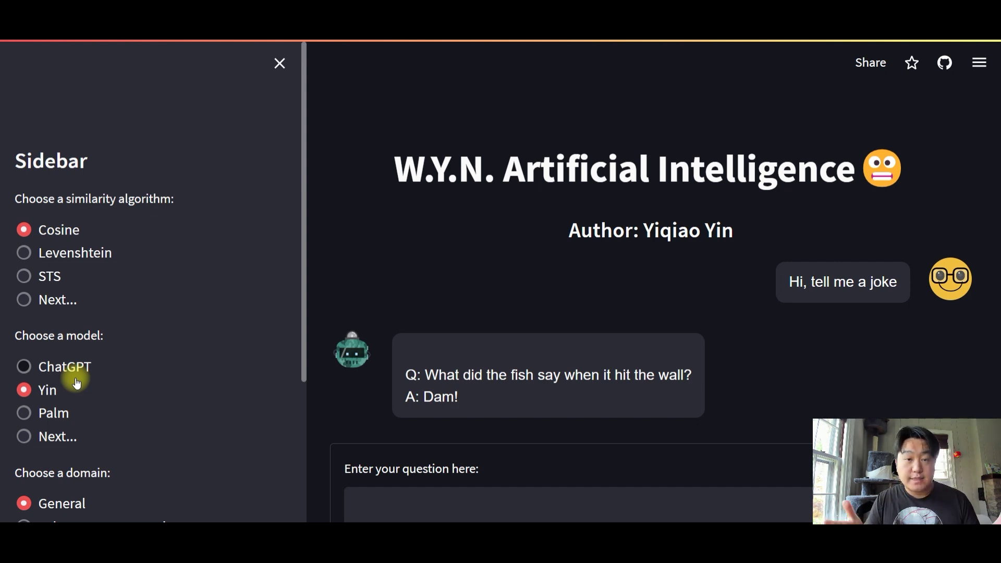
# Return from the Streamlit chatbot to the app.py code in VS Code
pyautogui.hotkey('alt', 'Tab')
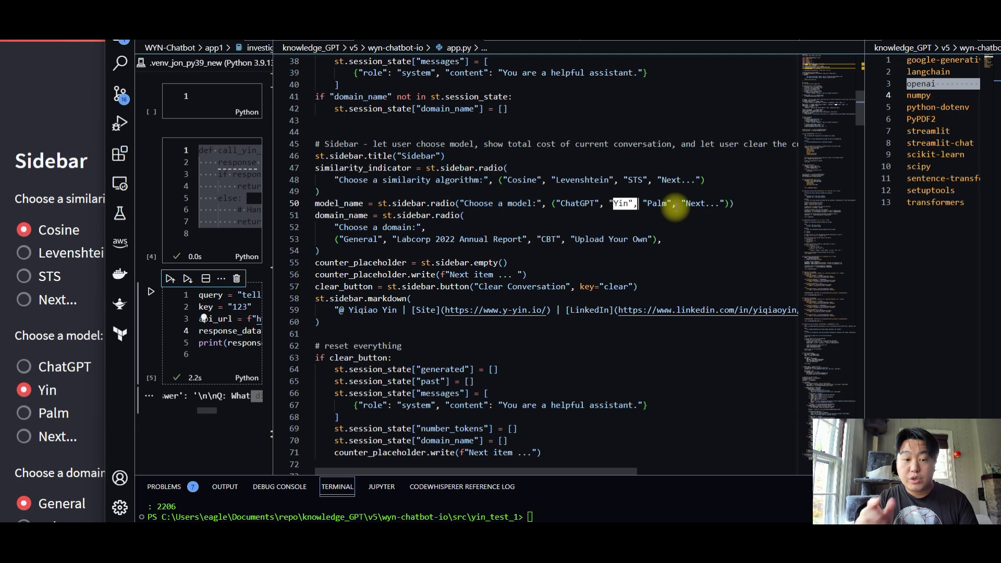
# Inspect call_yin_test1's requests.get call in app.py, then jump to the model-routing code near line 317
pyautogui.doubleClick(339, 204)
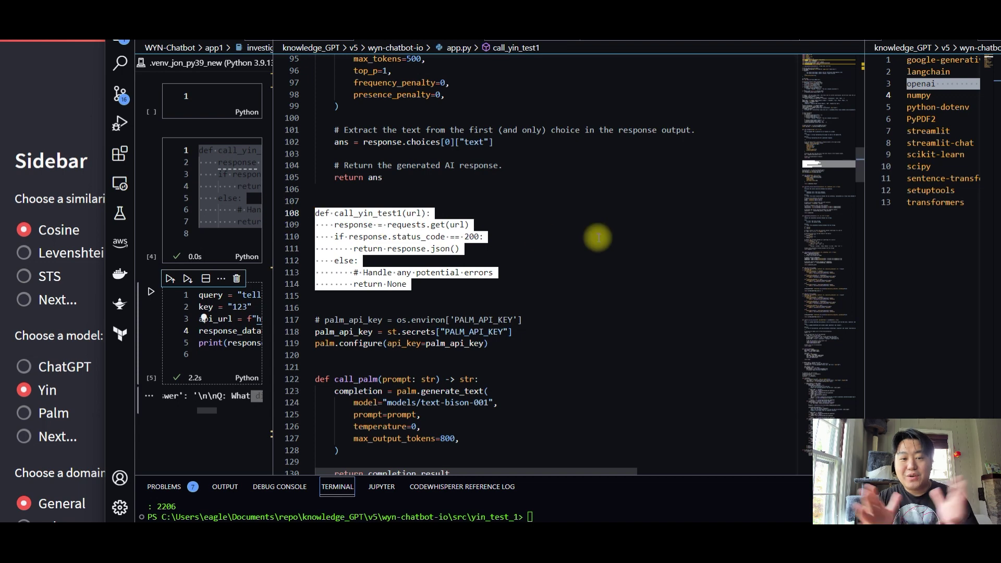
pyautogui.click(598, 238)
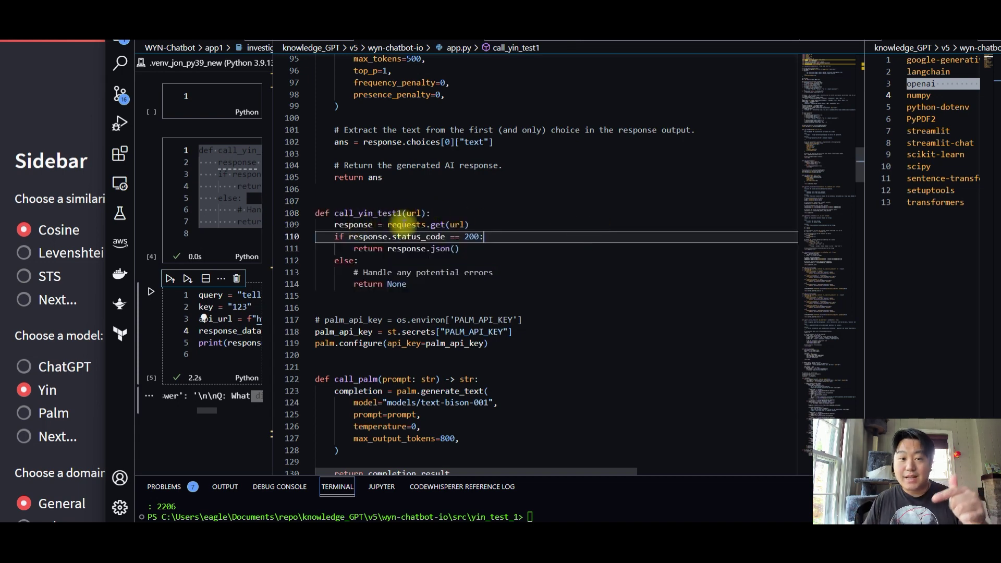
pyautogui.moveTo(406, 225)
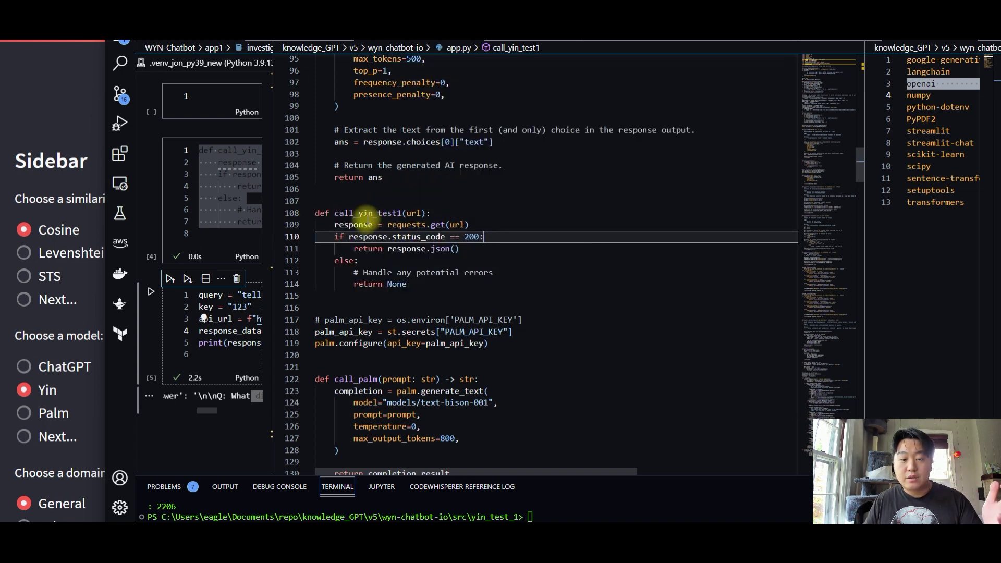
pyautogui.doubleClick(358, 213)
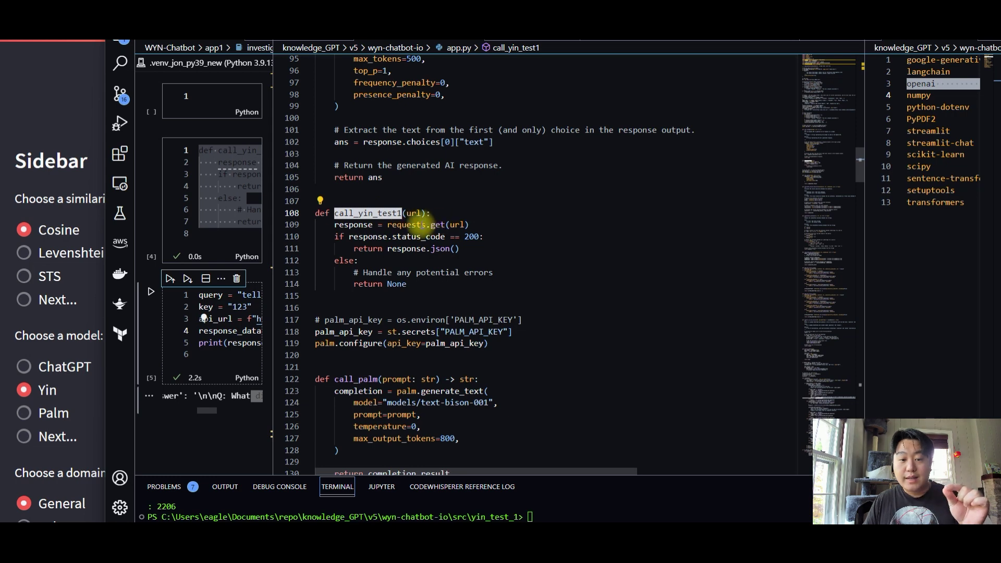
pyautogui.moveTo(421, 225); pyautogui.dragTo(447, 225)
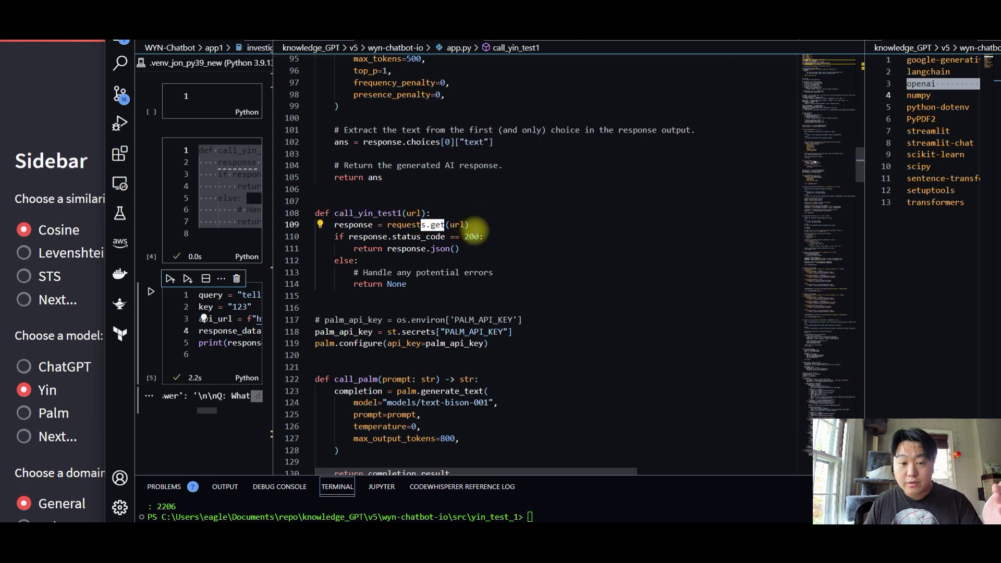
pyautogui.moveTo(411, 284); pyautogui.dragTo(308, 215)
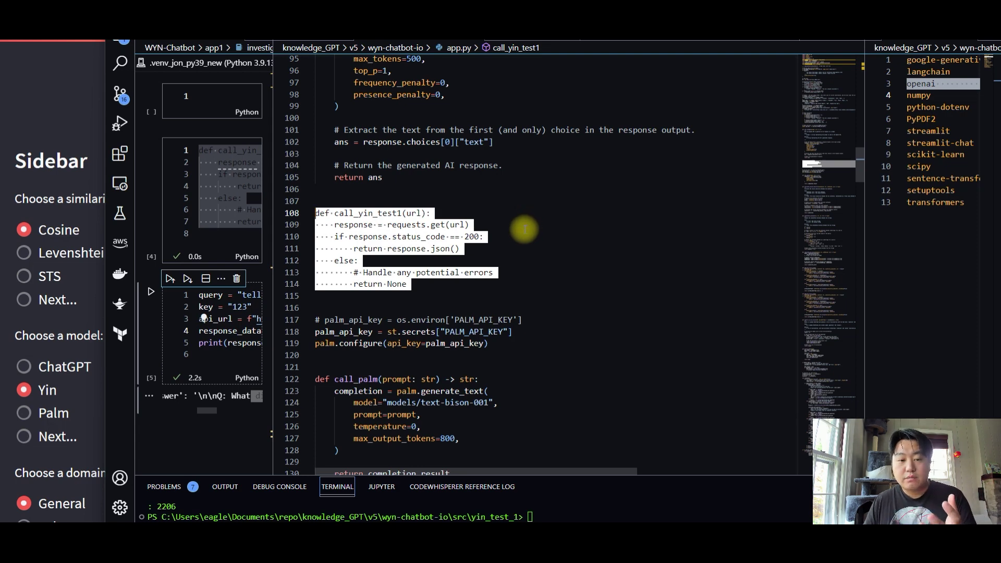
pyautogui.click(554, 225)
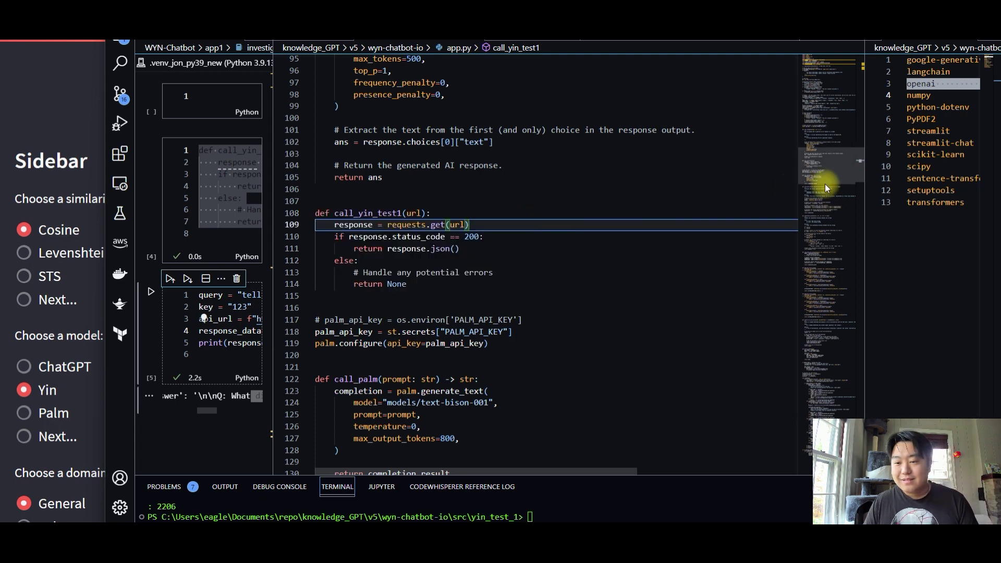
pyautogui.moveTo(824, 196); pyautogui.dragTo(825, 378)
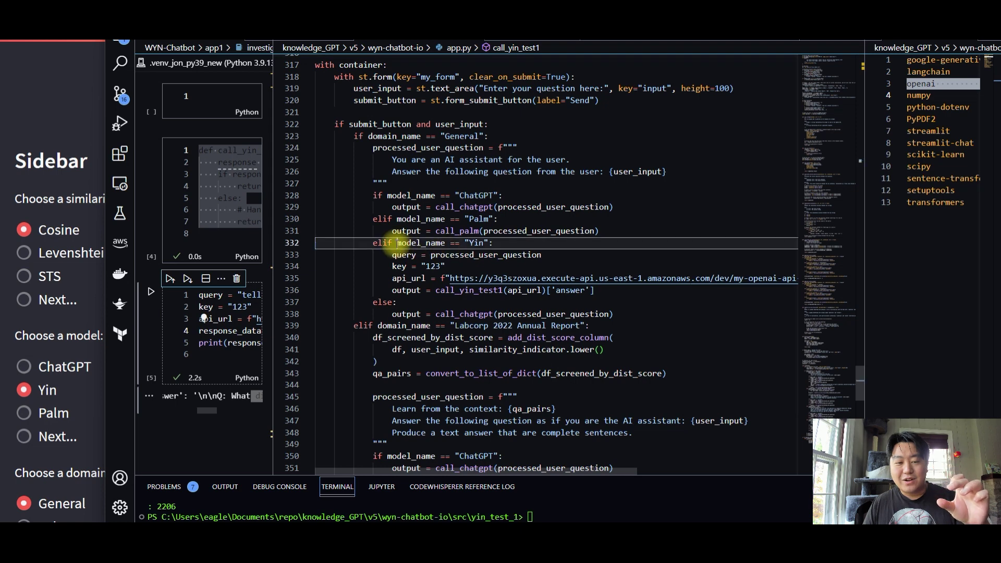
pyautogui.moveTo(396, 243); pyautogui.dragTo(463, 244)
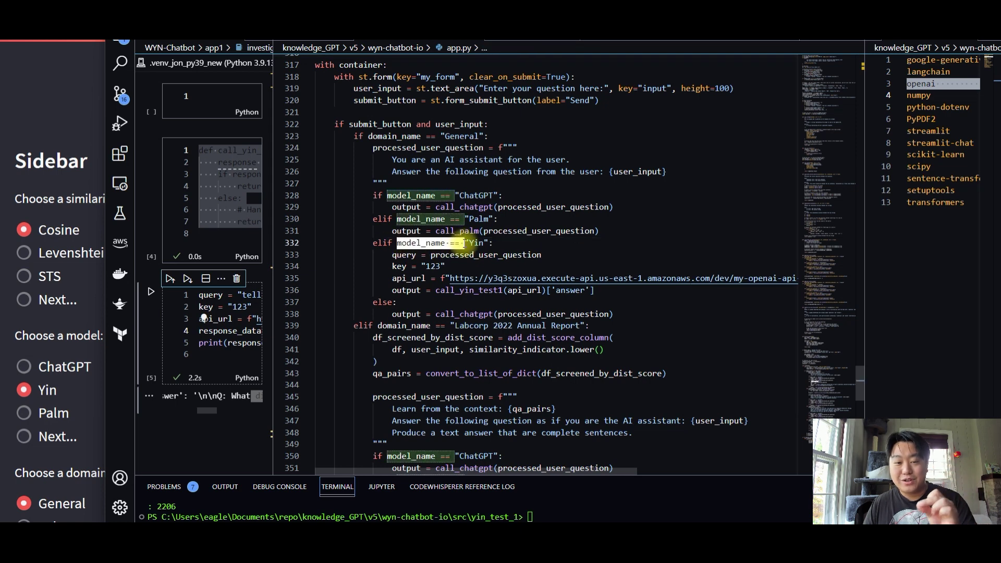
pyautogui.doubleClick(440, 244)
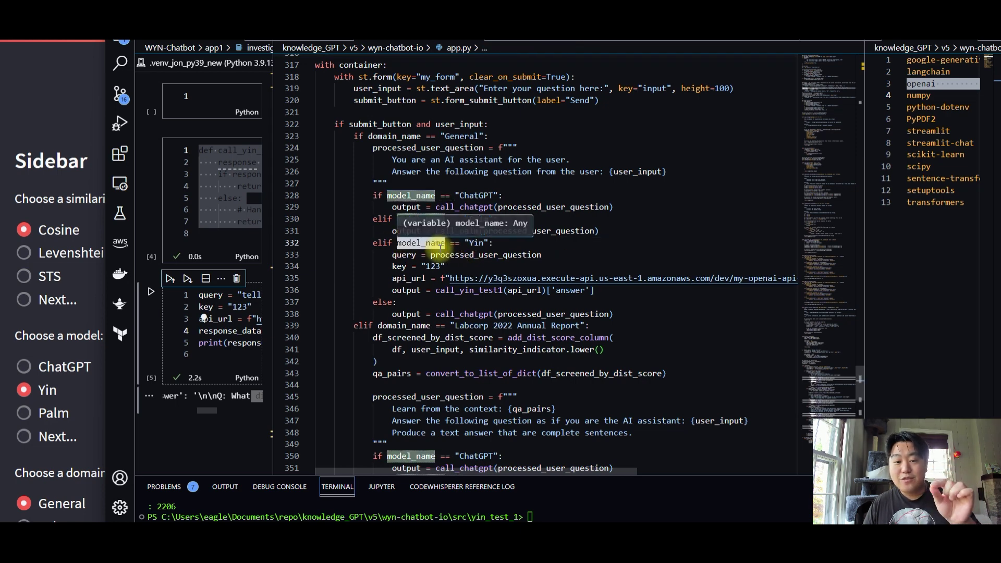
pyautogui.moveTo(465, 243); pyautogui.dragTo(498, 243)
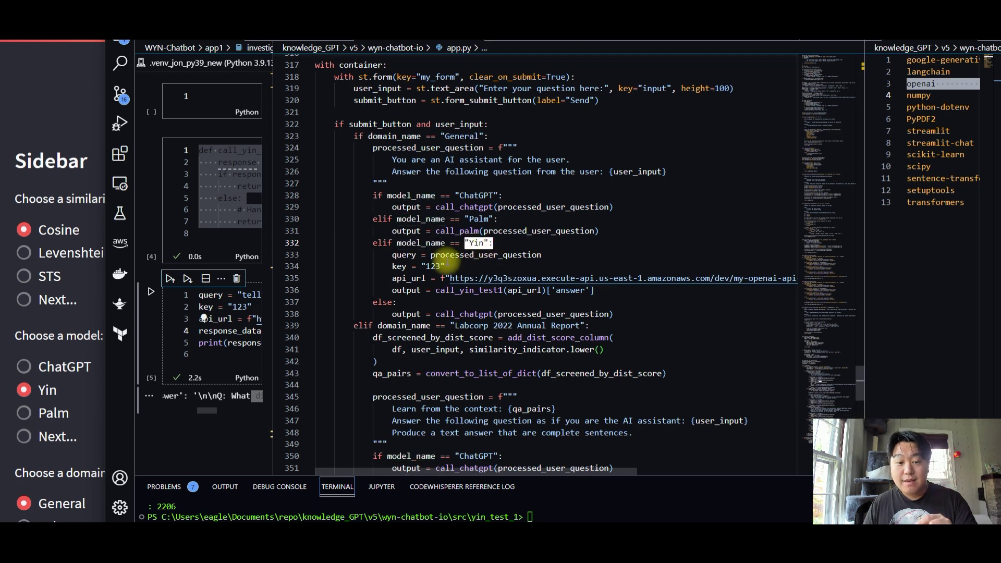
pyautogui.click(387, 256)
pyautogui.moveTo(387, 255); pyautogui.dragTo(427, 278)
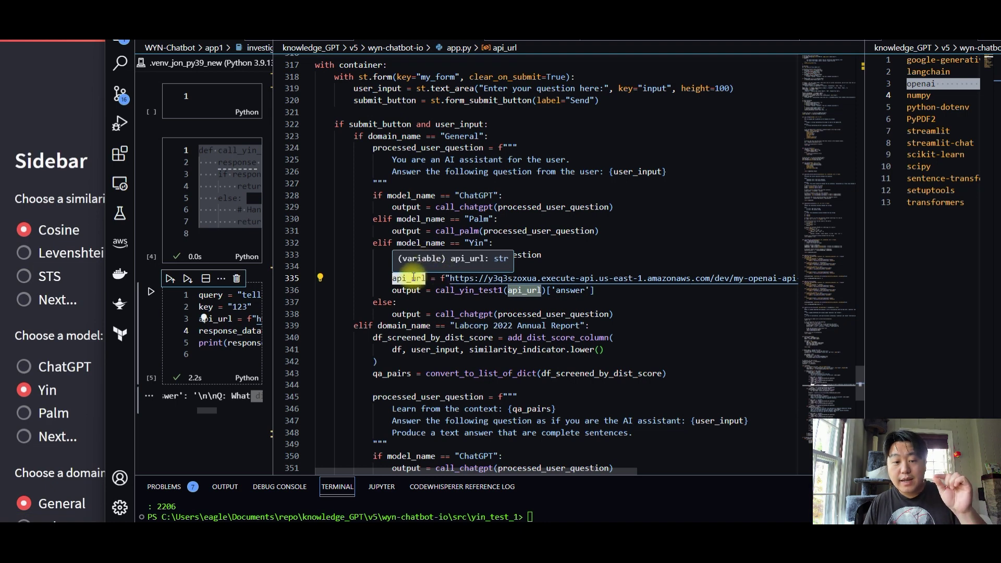
pyautogui.moveTo(435, 290); pyautogui.dragTo(505, 290)
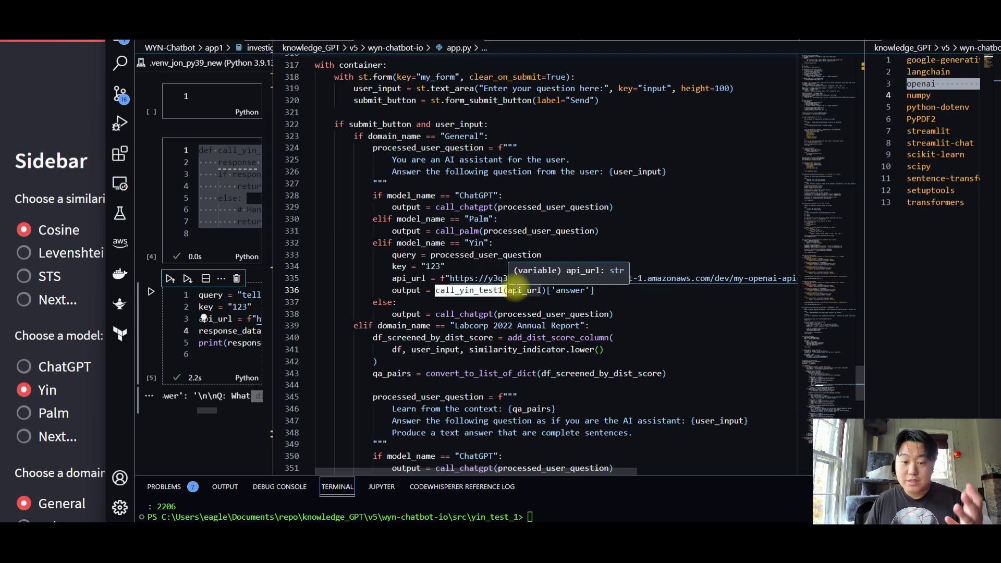
pyautogui.click(517, 291)
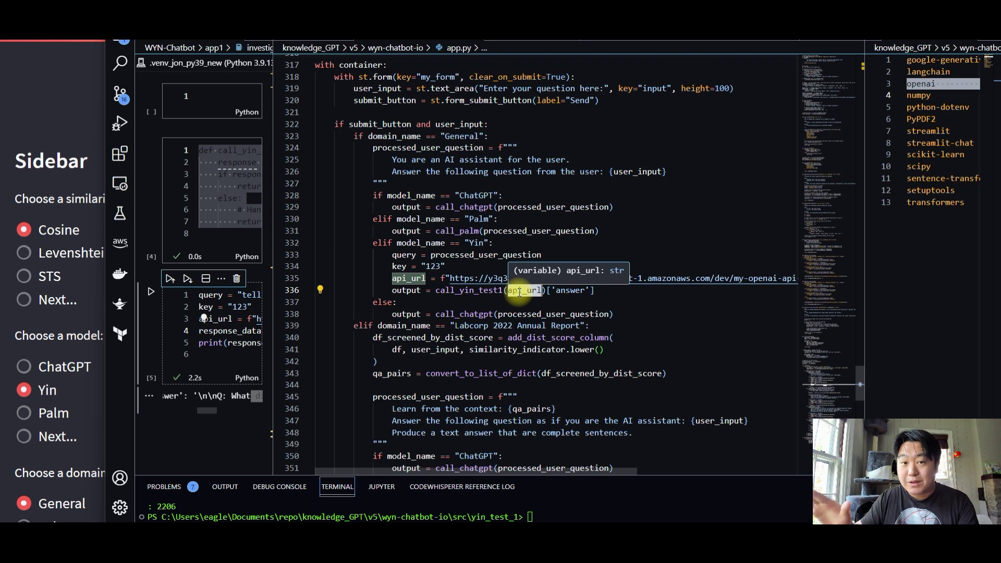
pyautogui.click(423, 292)
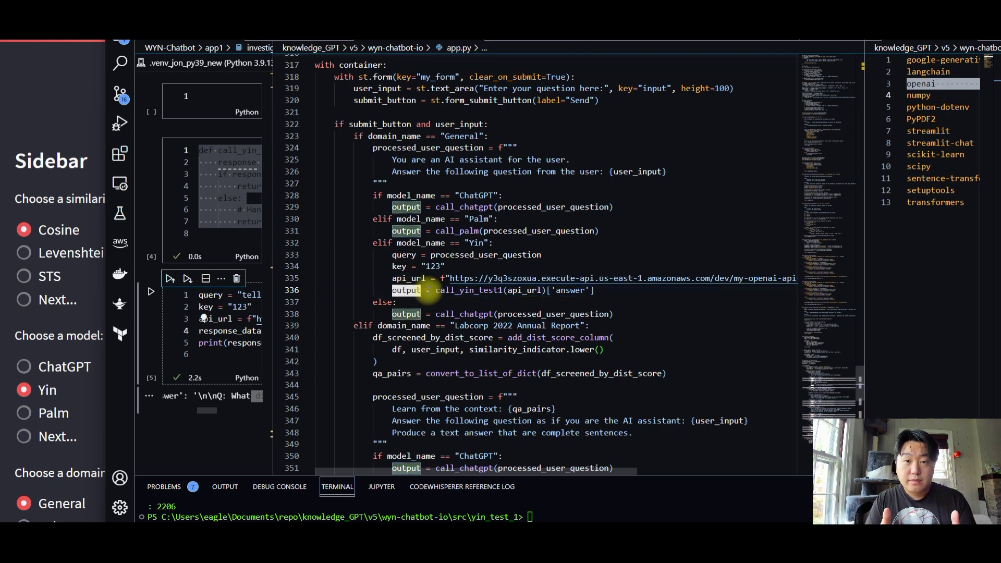